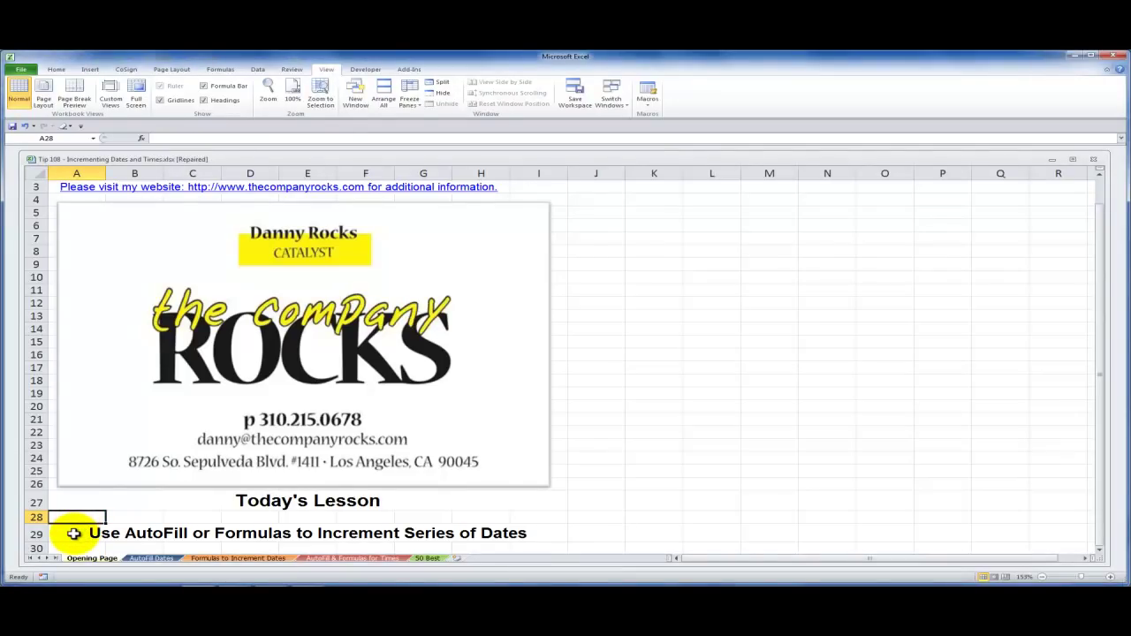
- Open the AutoFill Dates worksheet from the opening page
{"action": "left_click", "coordinate": [74, 533]}
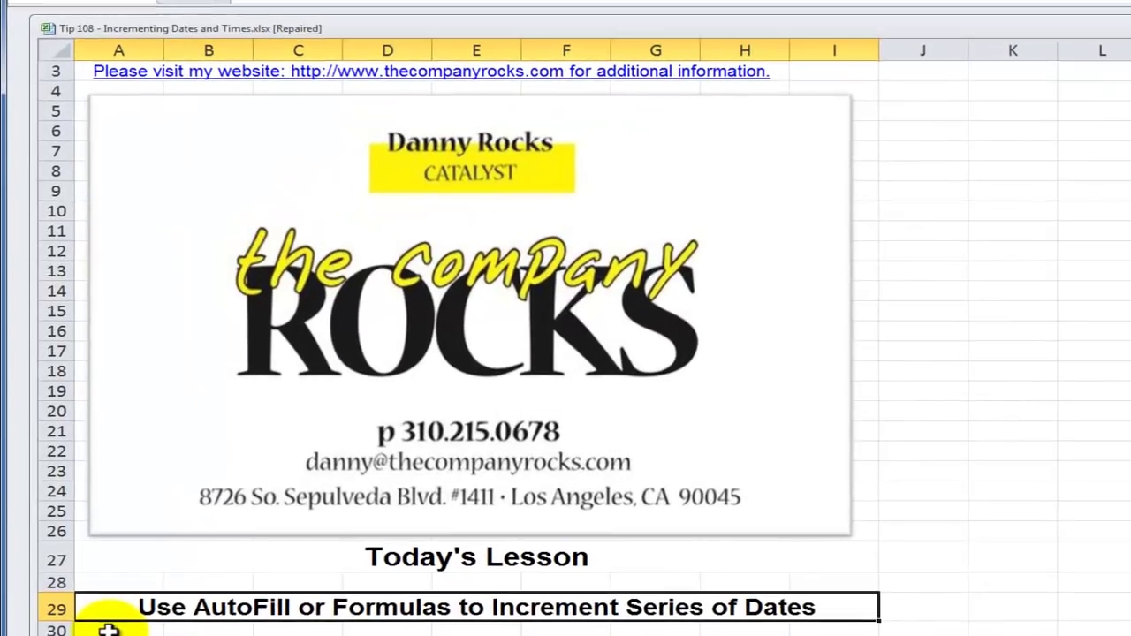
{"action": "left_click", "coordinate": [69, 547]}
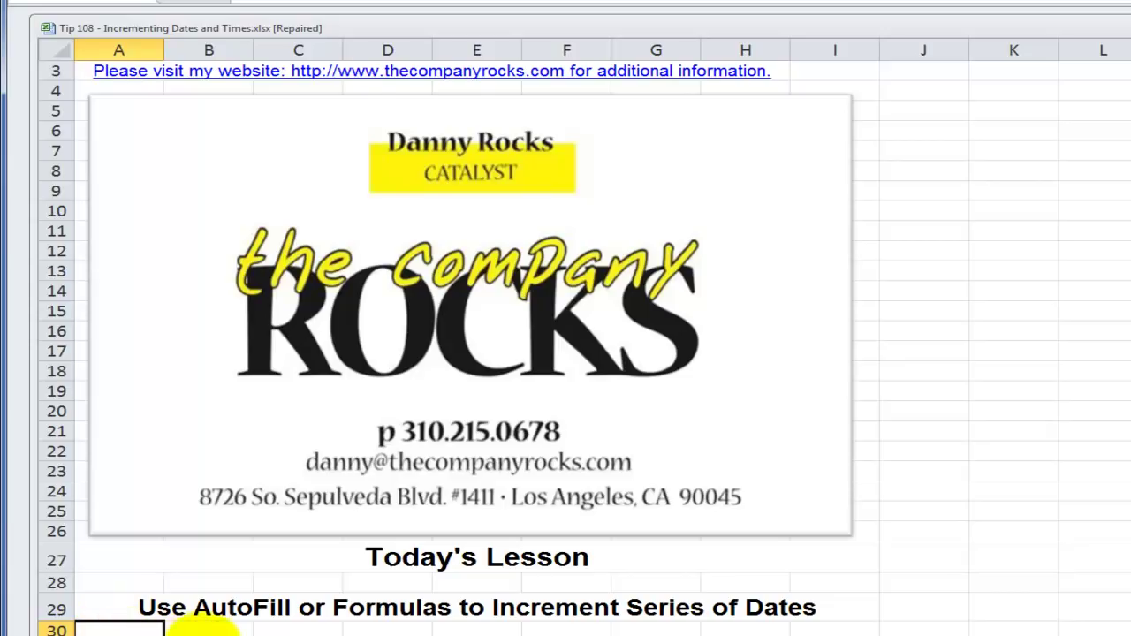
{"action": "left_click", "coordinate": [201, 633]}
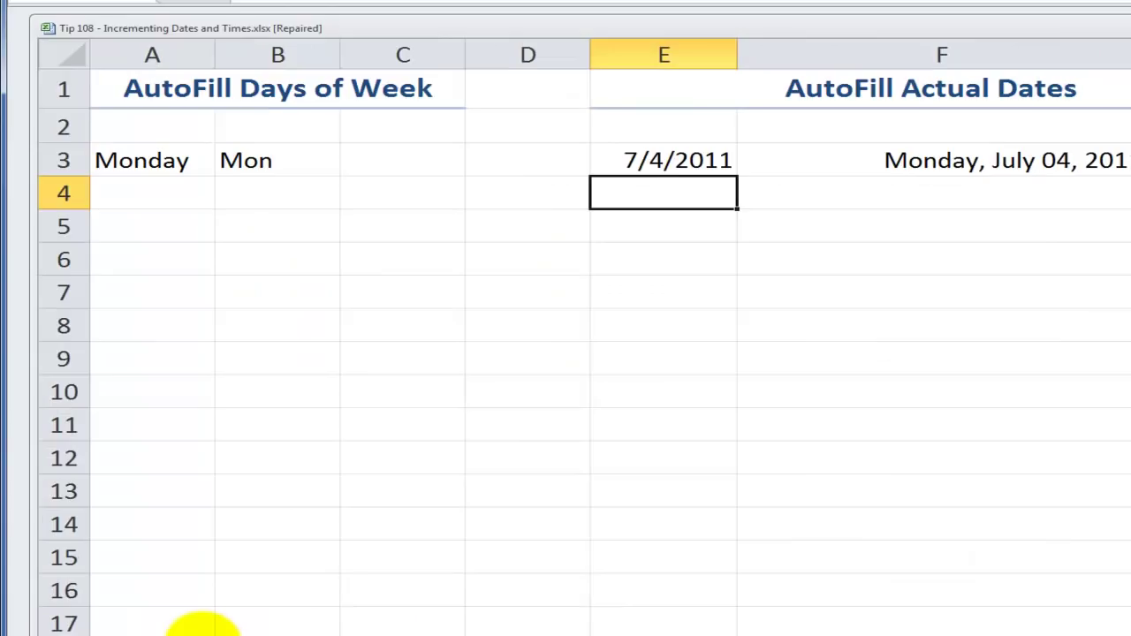
- Fill the day names from Monday in A3 down to A10, using the Fill Weekdays option
{"action": "left_click", "coordinate": [169, 160]}
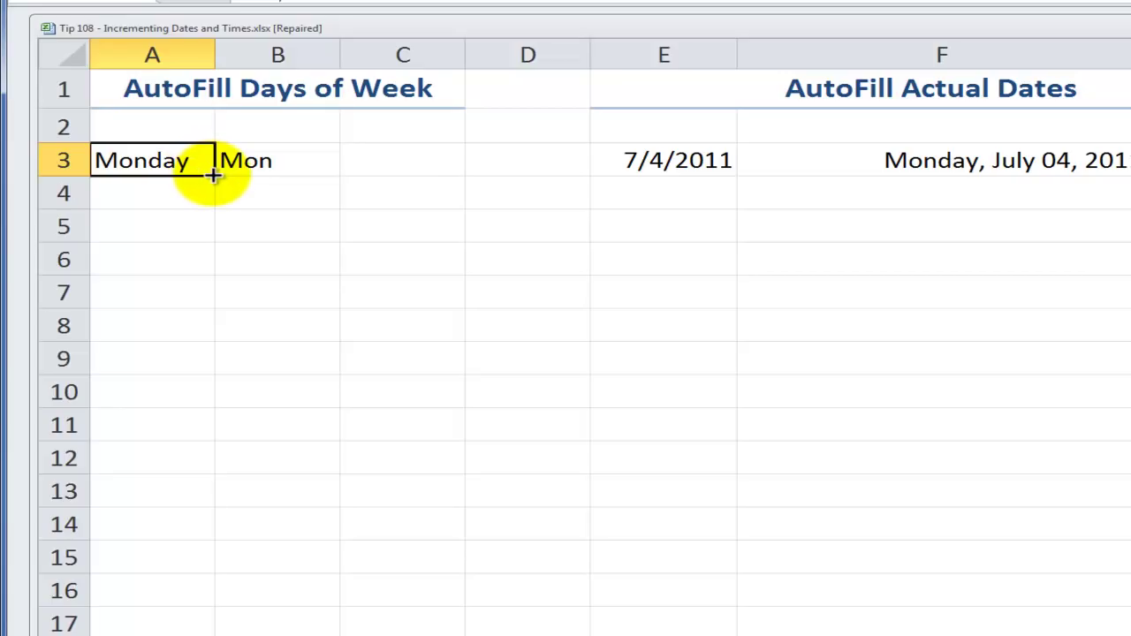
{"action": "left_click_drag", "start_coordinate": [215, 189], "coordinate": [177, 396]}
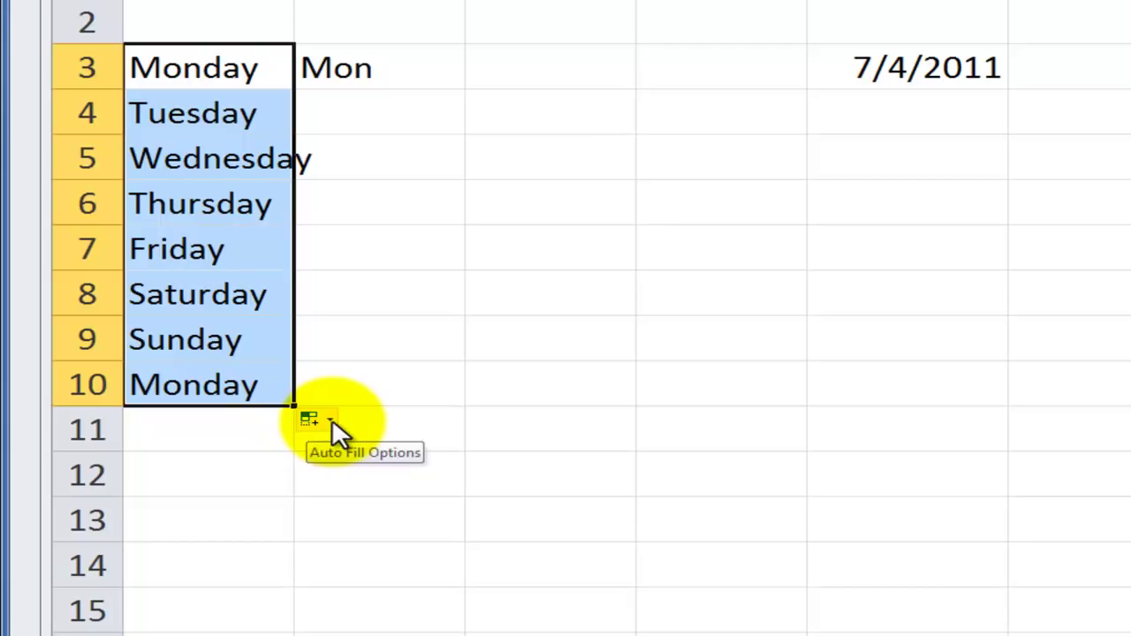
{"action": "left_click", "coordinate": [332, 422]}
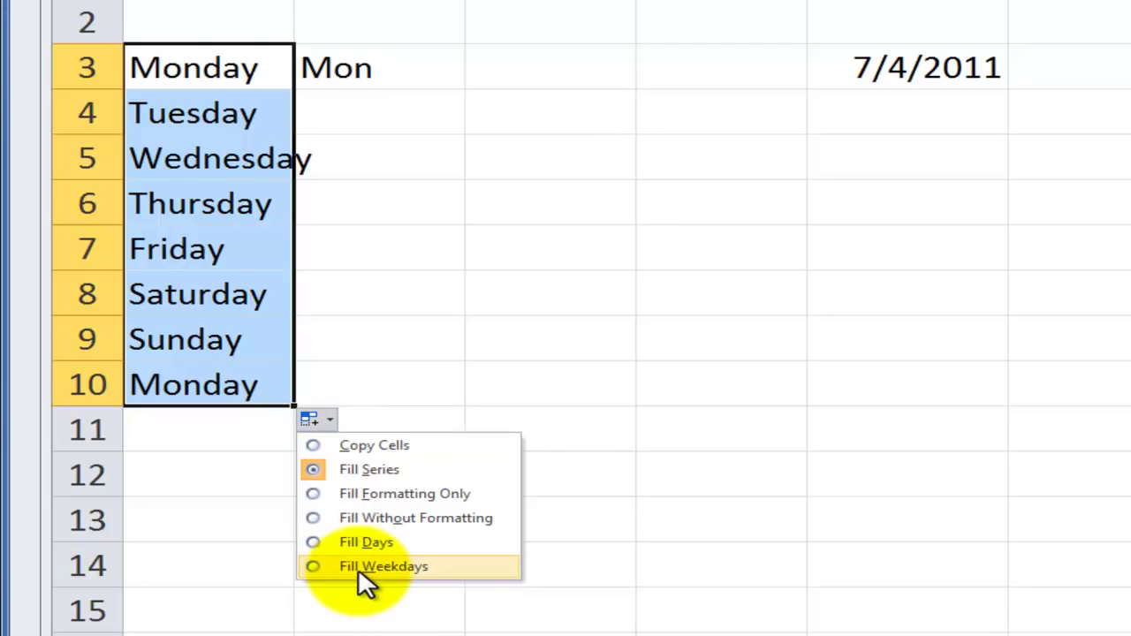
{"action": "left_click", "coordinate": [311, 566]}
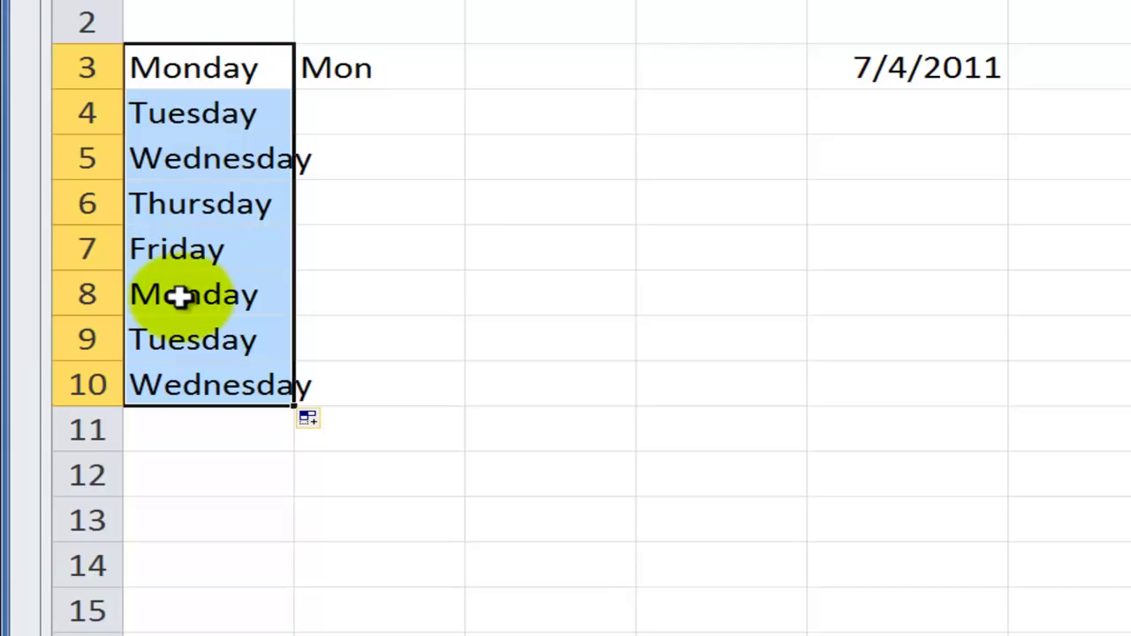
- Fill the abbreviated day names from Mon in B3 down to B10 with weekdays only
{"action": "left_click", "coordinate": [400, 65]}
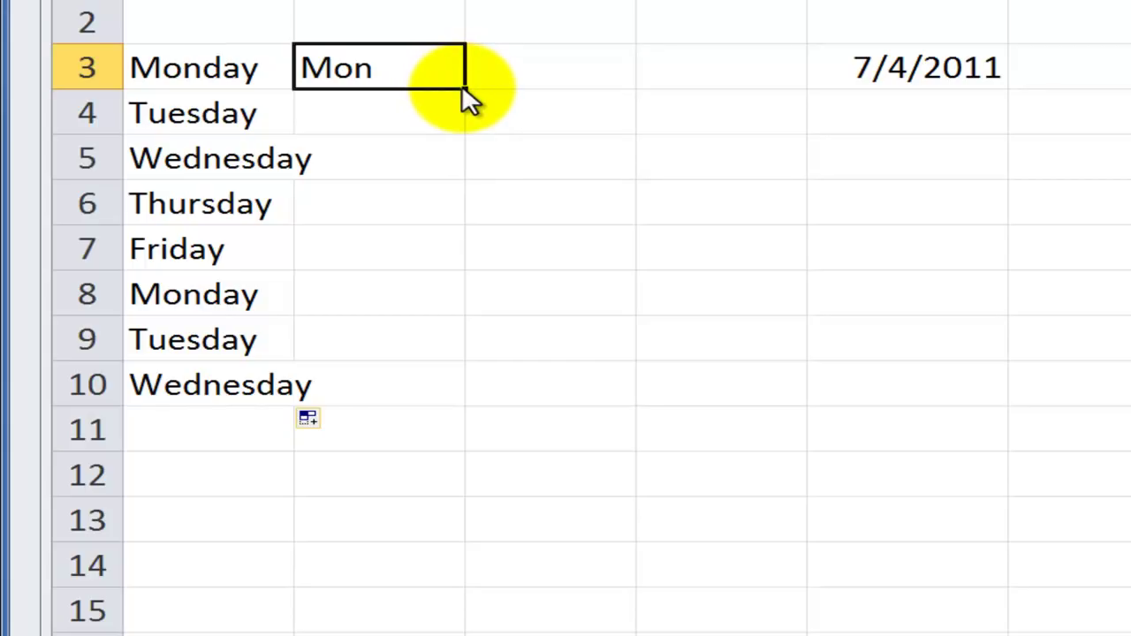
{"action": "left_click_drag", "start_coordinate": [461, 86], "coordinate": [395, 396]}
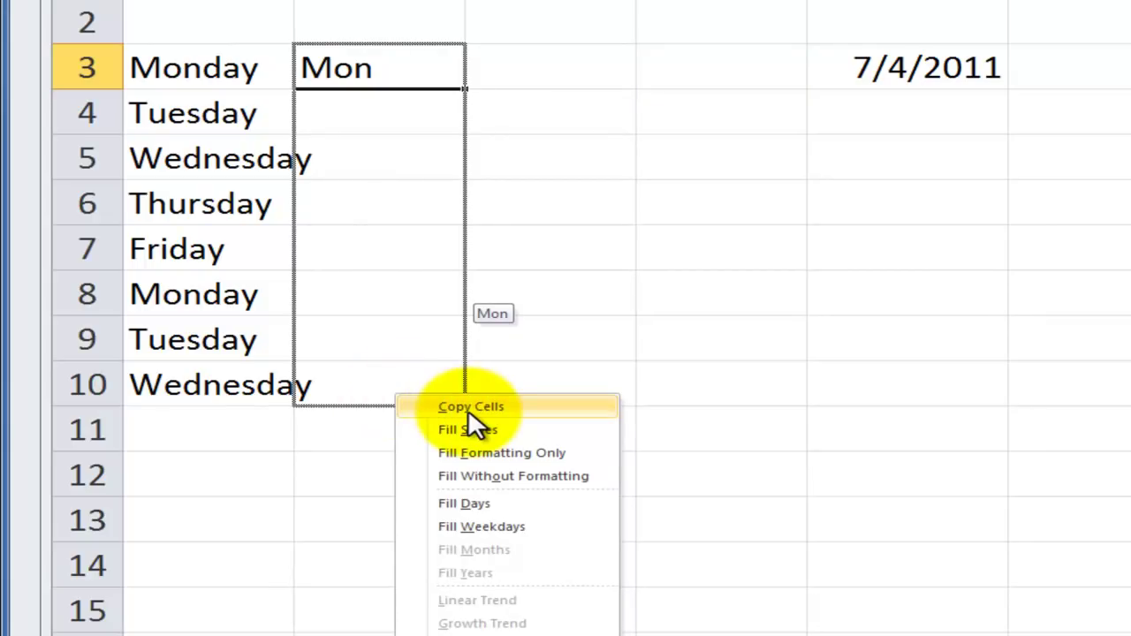
{"action": "left_click", "coordinate": [502, 527]}
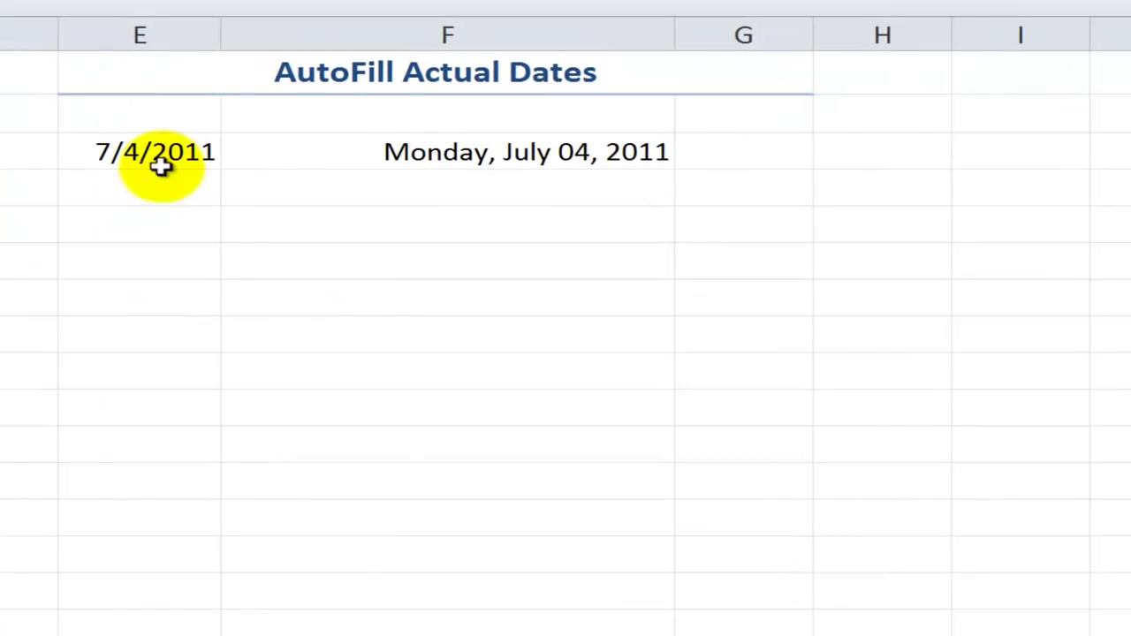
- Fill the date in E3 down to E10 and set the series to increase by months
{"action": "left_click", "coordinate": [167, 155]}
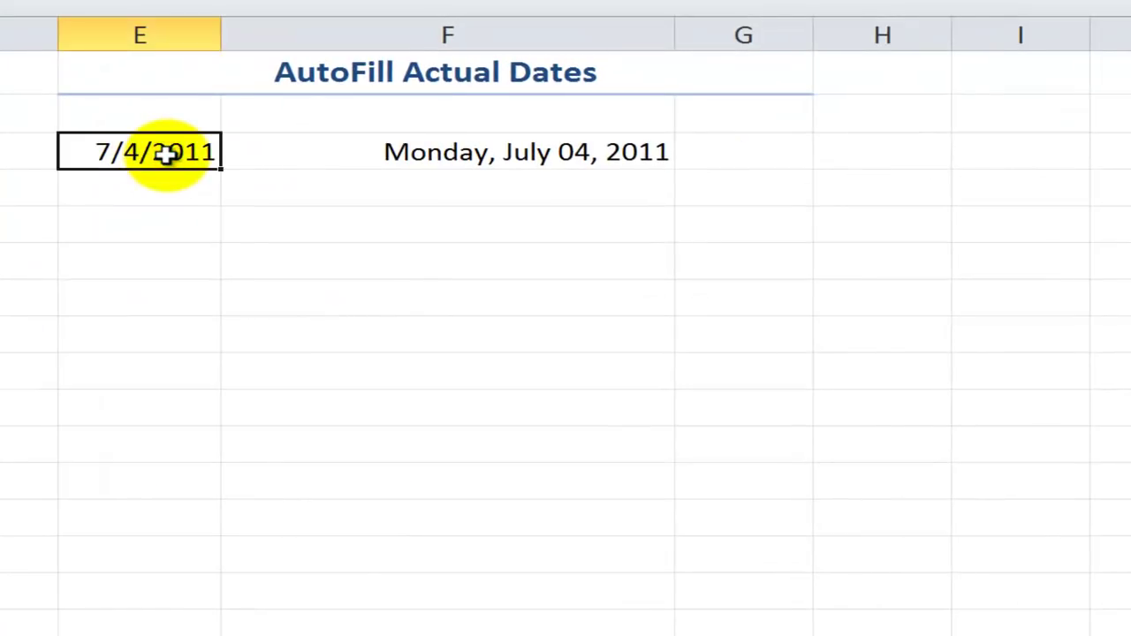
{"action": "left_click_drag", "start_coordinate": [220, 169], "coordinate": [211, 444]}
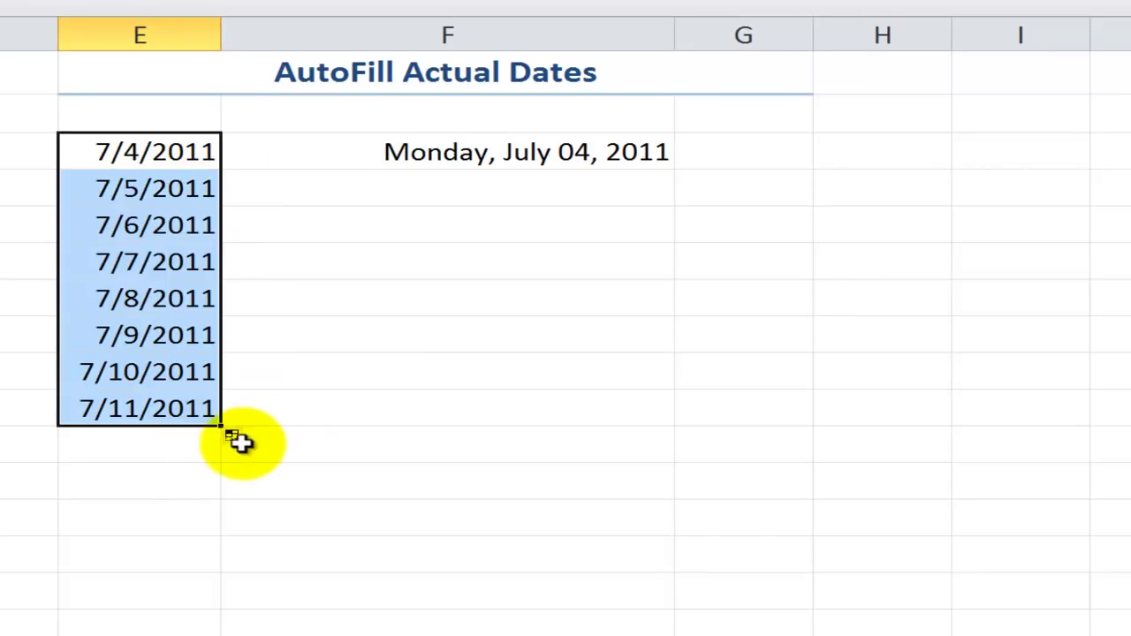
{"action": "left_click", "coordinate": [249, 441]}
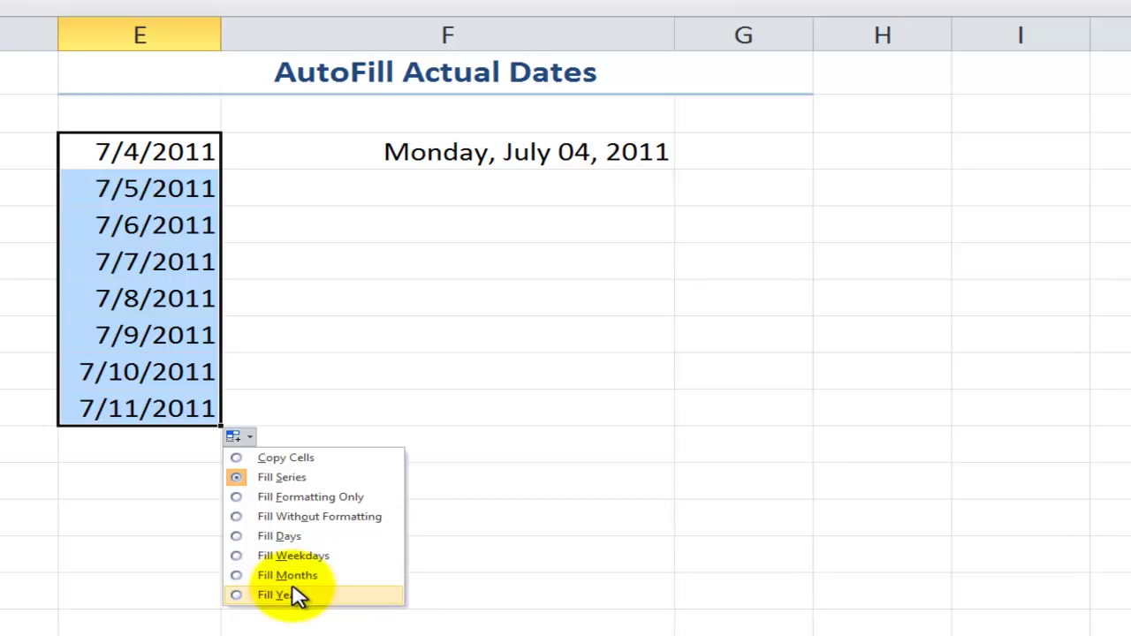
{"action": "left_click", "coordinate": [237, 577]}
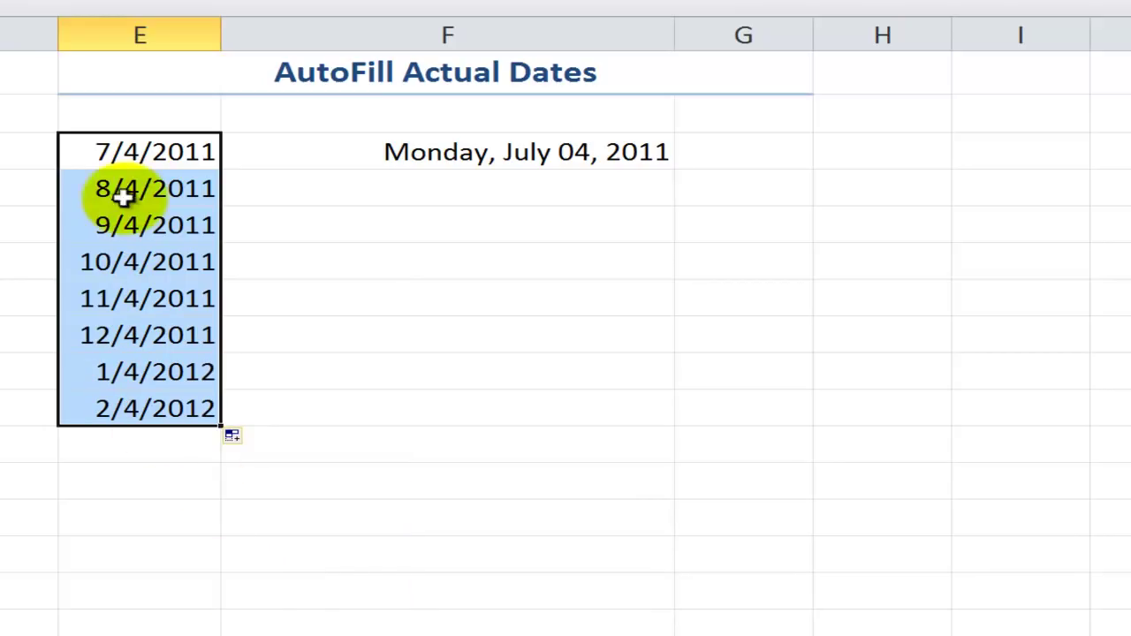
- Change the fill option of the date series in E3:E10 from months to years
{"action": "left_click", "coordinate": [80, 184]}
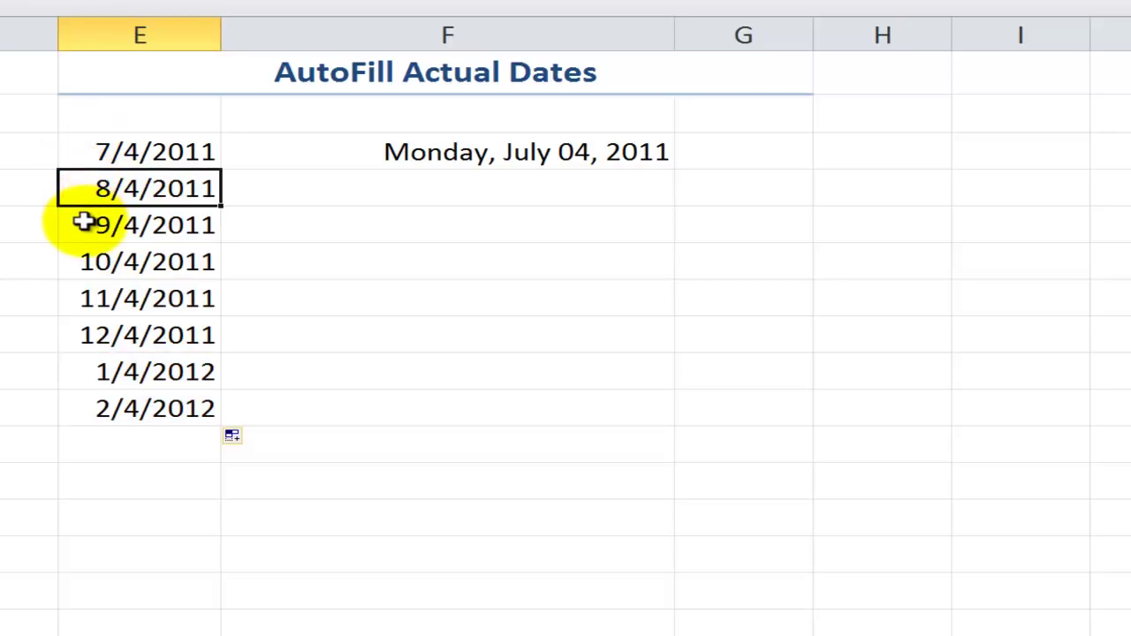
{"action": "left_click", "coordinate": [84, 222]}
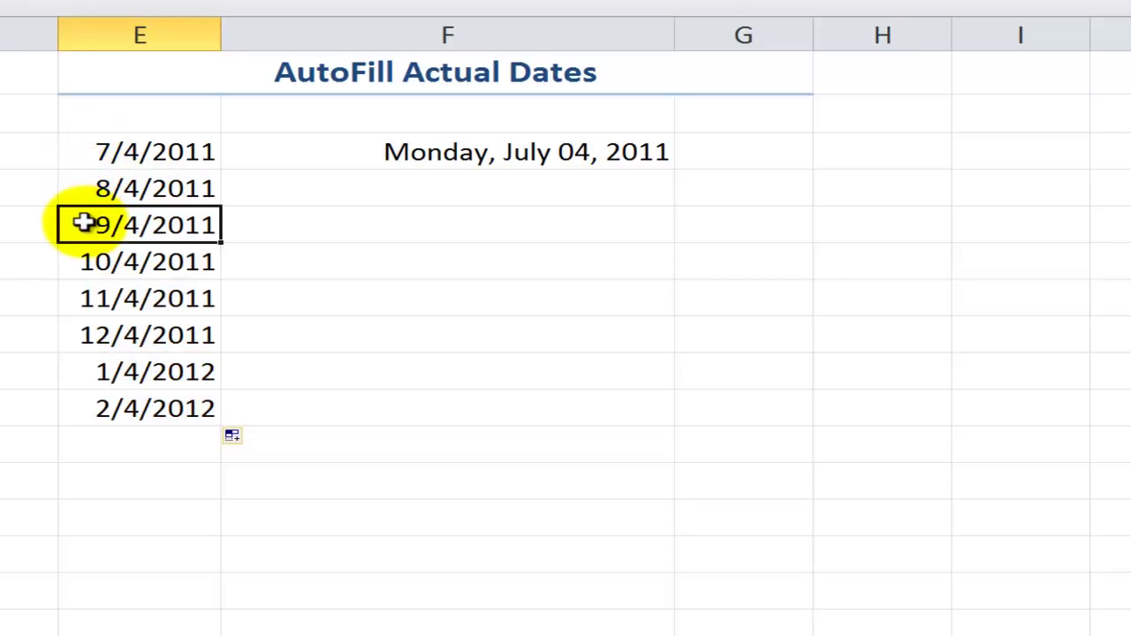
{"action": "left_click", "coordinate": [248, 434]}
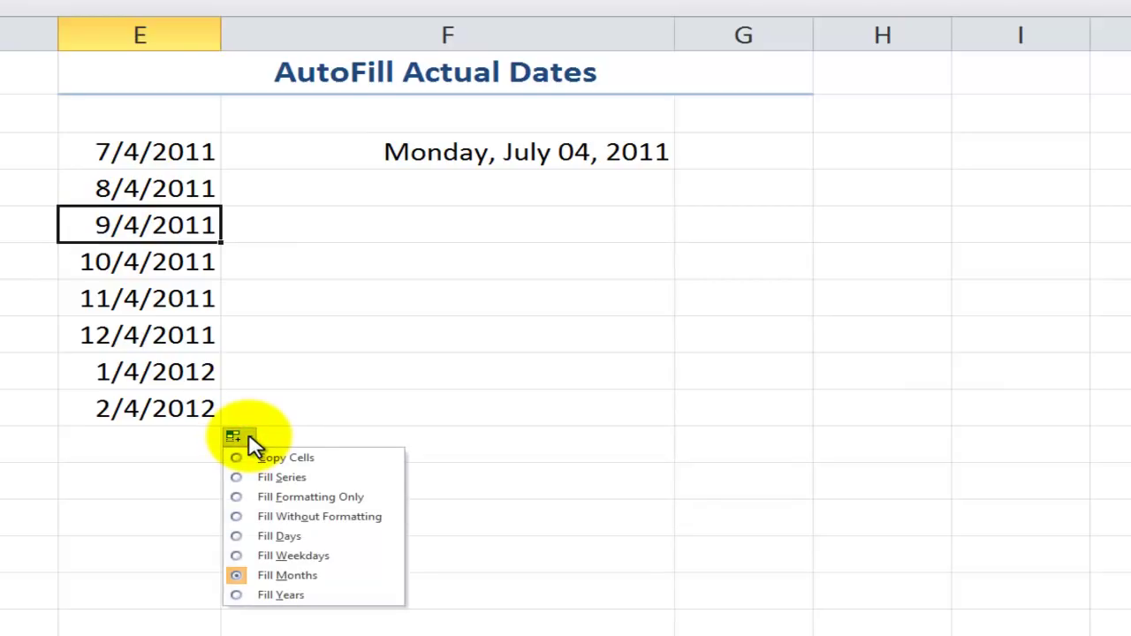
{"action": "left_click", "coordinate": [236, 594]}
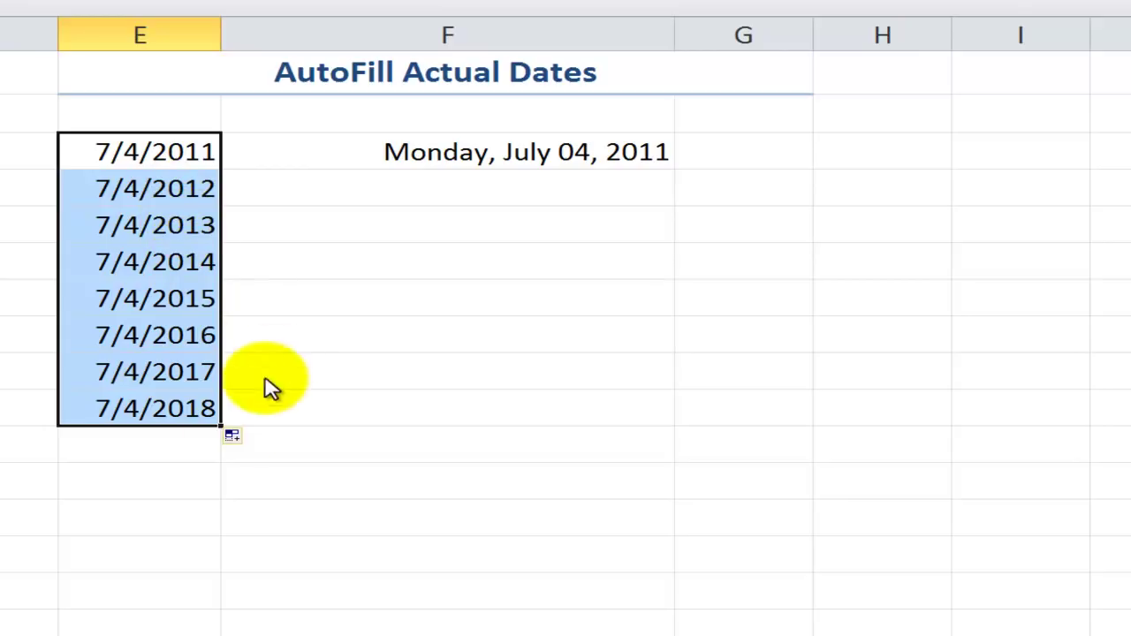
{"action": "left_click", "coordinate": [236, 436]}
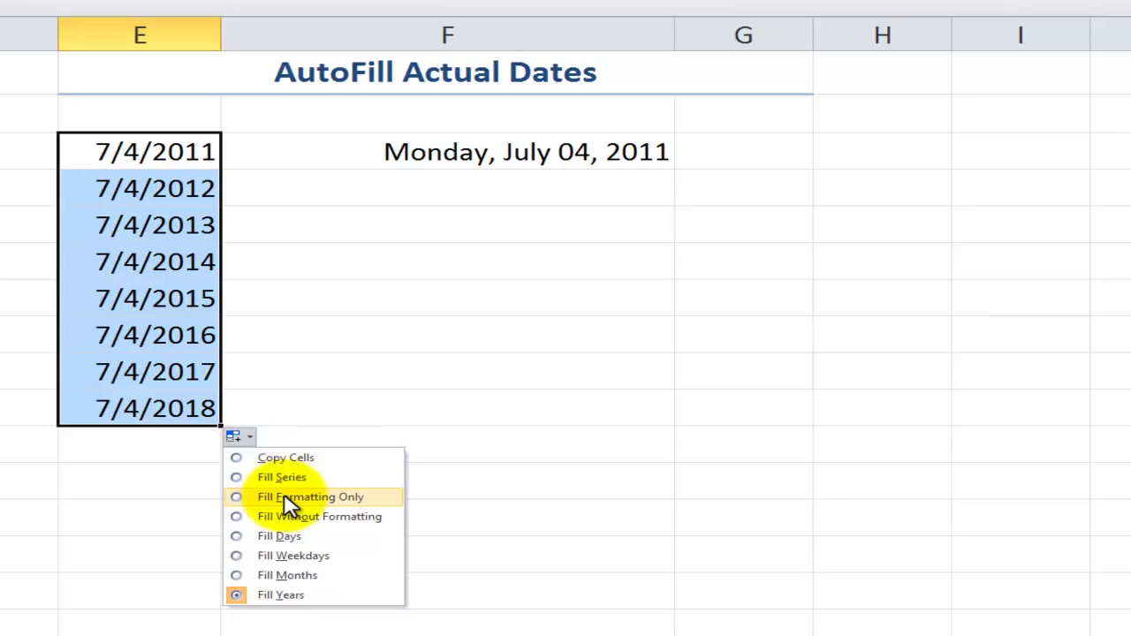
- Enter the date 7/5/2011 in cell F4
{"action": "left_click", "coordinate": [430, 176]}
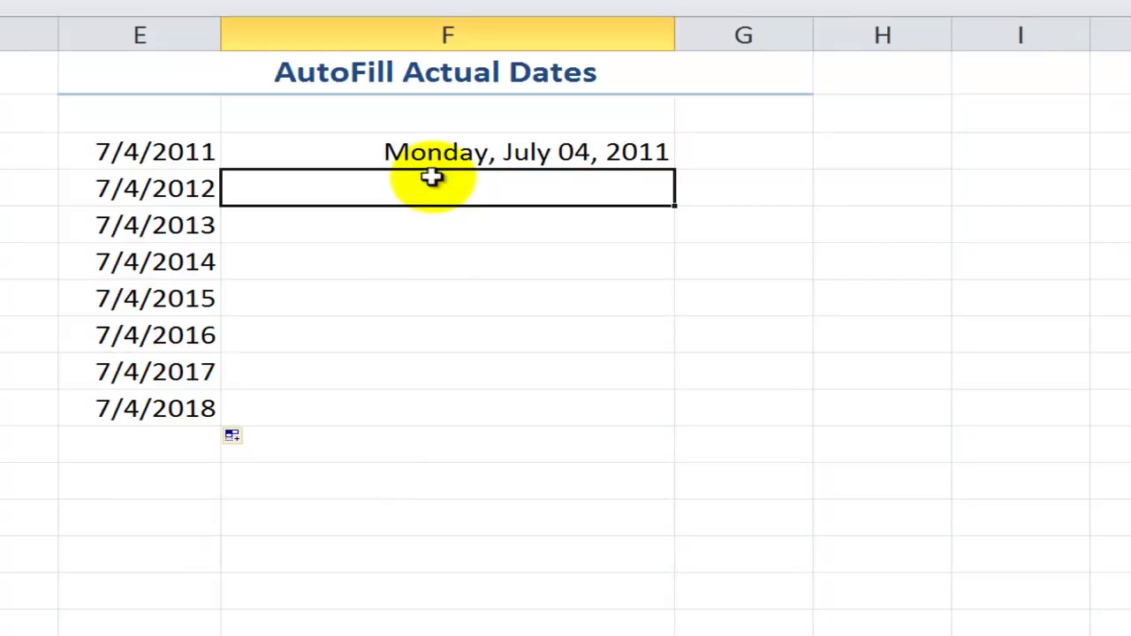
{"action": "type", "text": "7/5/2"}
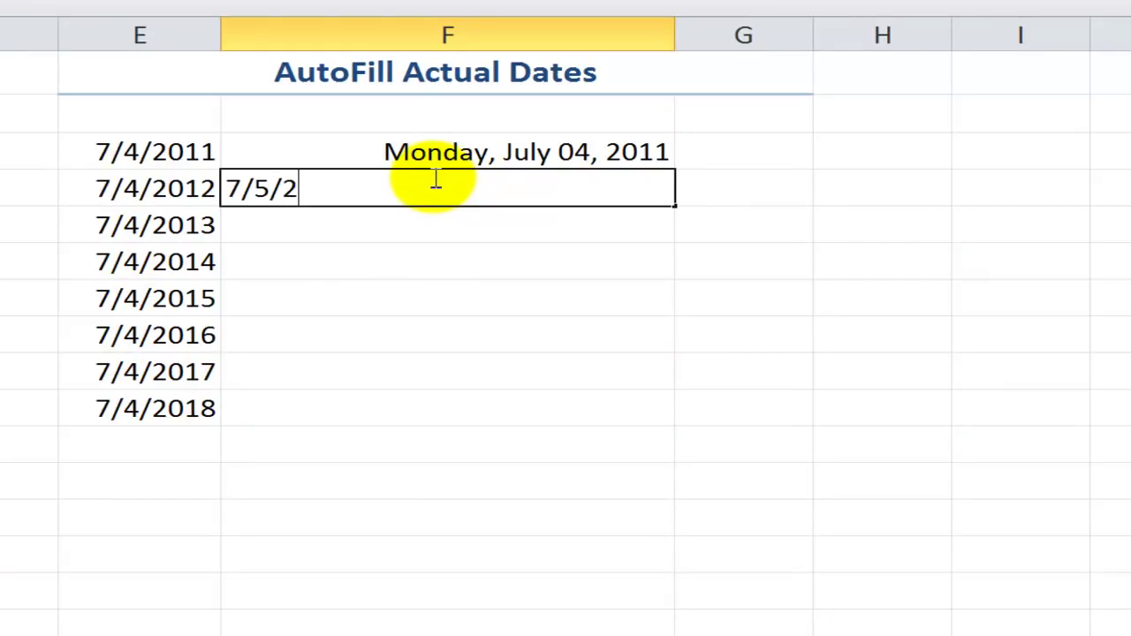
{"action": "type", "text": "011"}
{"action": "key", "text": "ctrl+Return"}
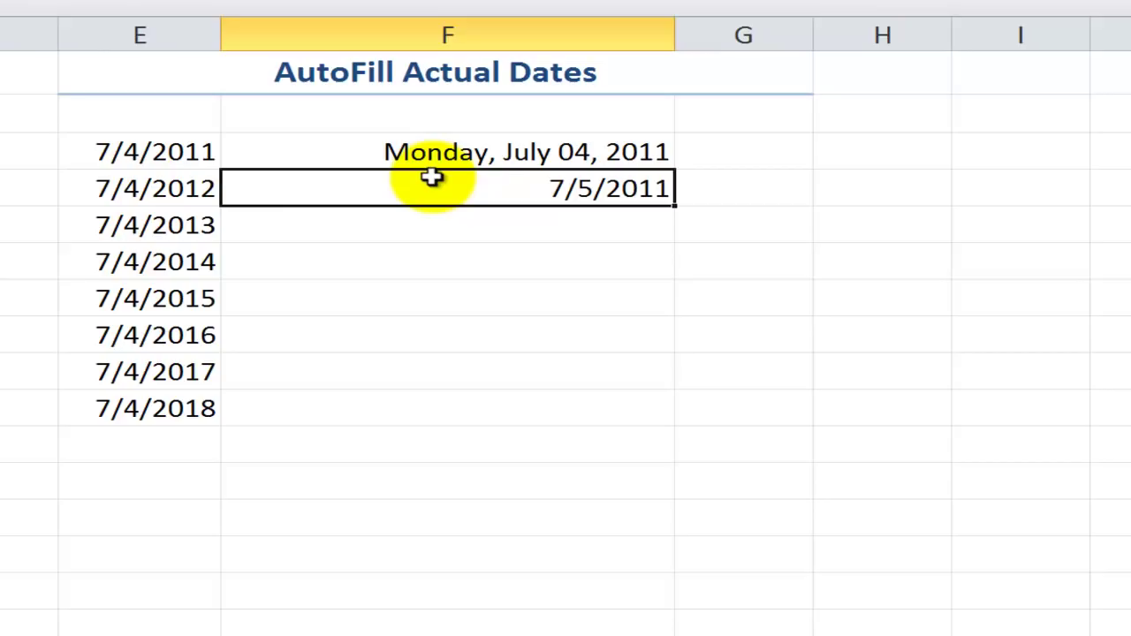
- Fill the long-format date from F3 down into F4, keeping the Fill Series option
{"action": "left_click", "coordinate": [617, 151]}
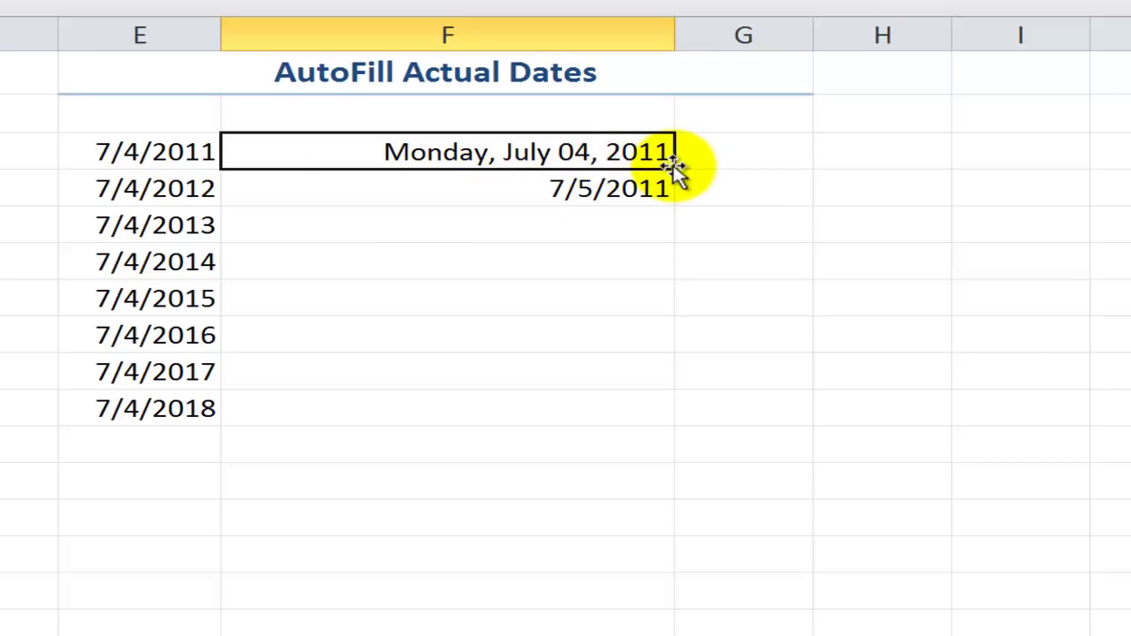
{"action": "left_click_drag", "start_coordinate": [675, 168], "coordinate": [669, 198]}
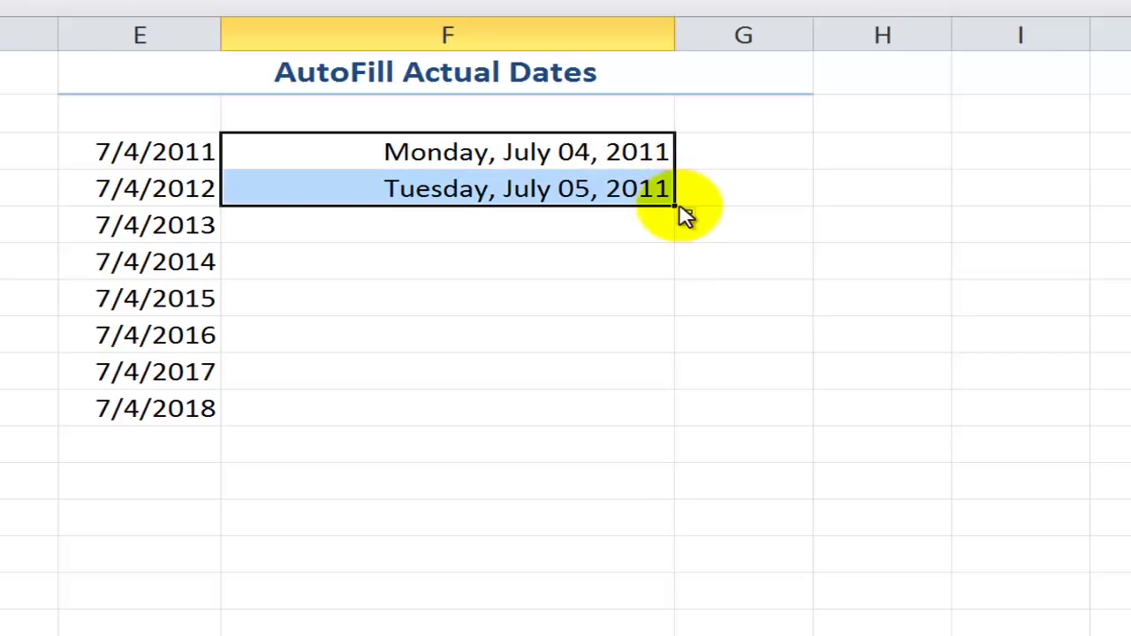
{"action": "left_click", "coordinate": [697, 218]}
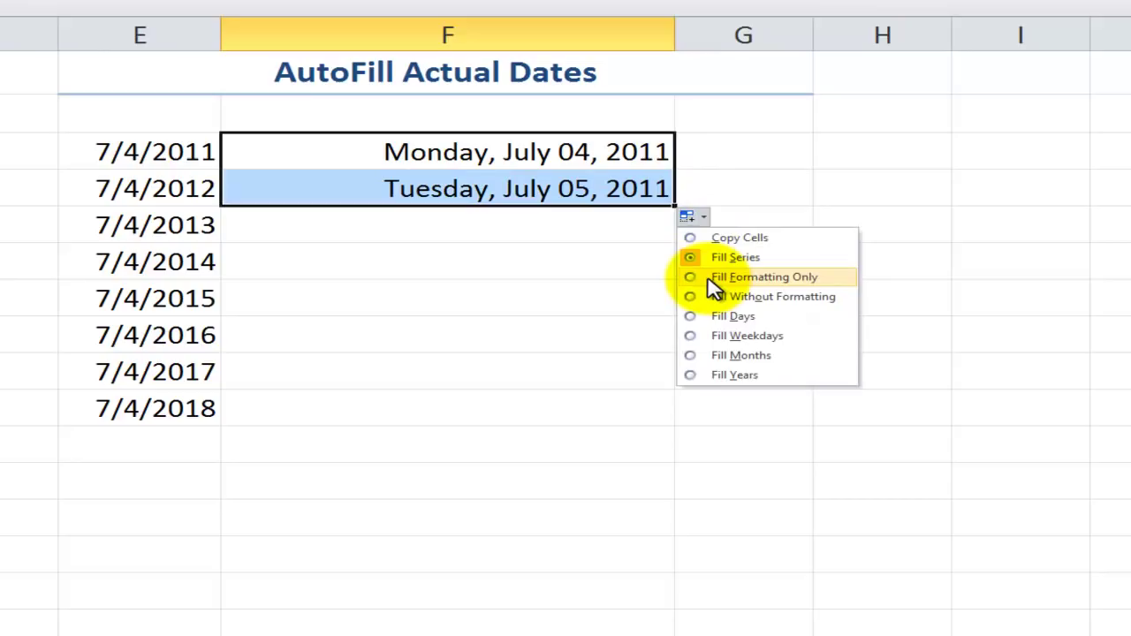
{"action": "key", "text": "Escape"}
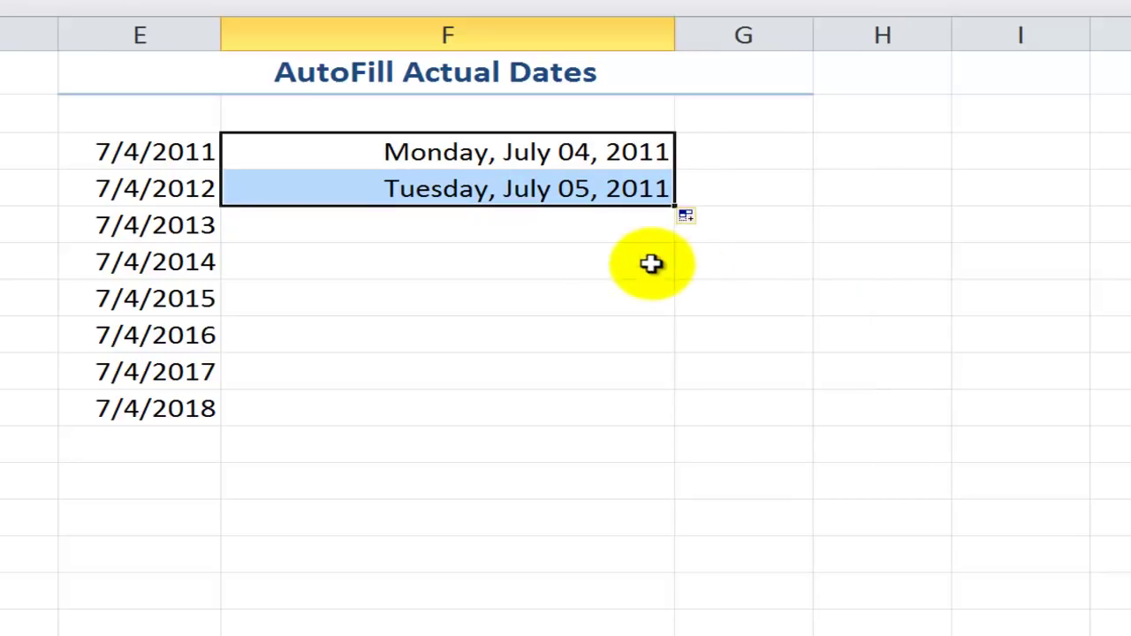
- Replace the date in F4 with 7/6/2011
{"action": "left_click", "coordinate": [453, 193]}
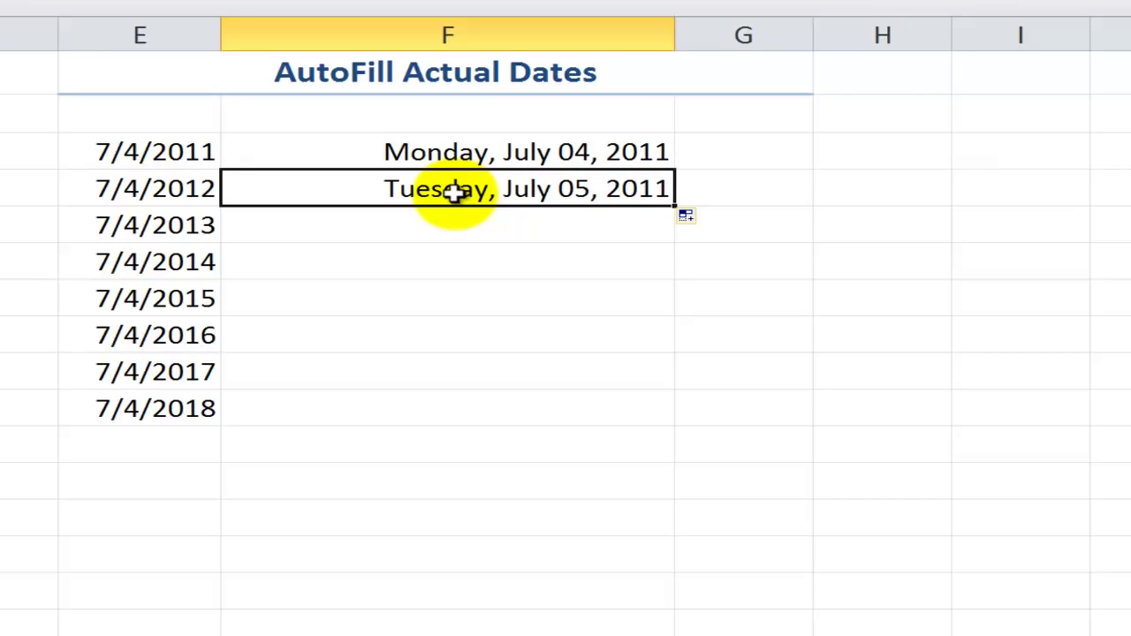
{"action": "type", "text": "7/6"}
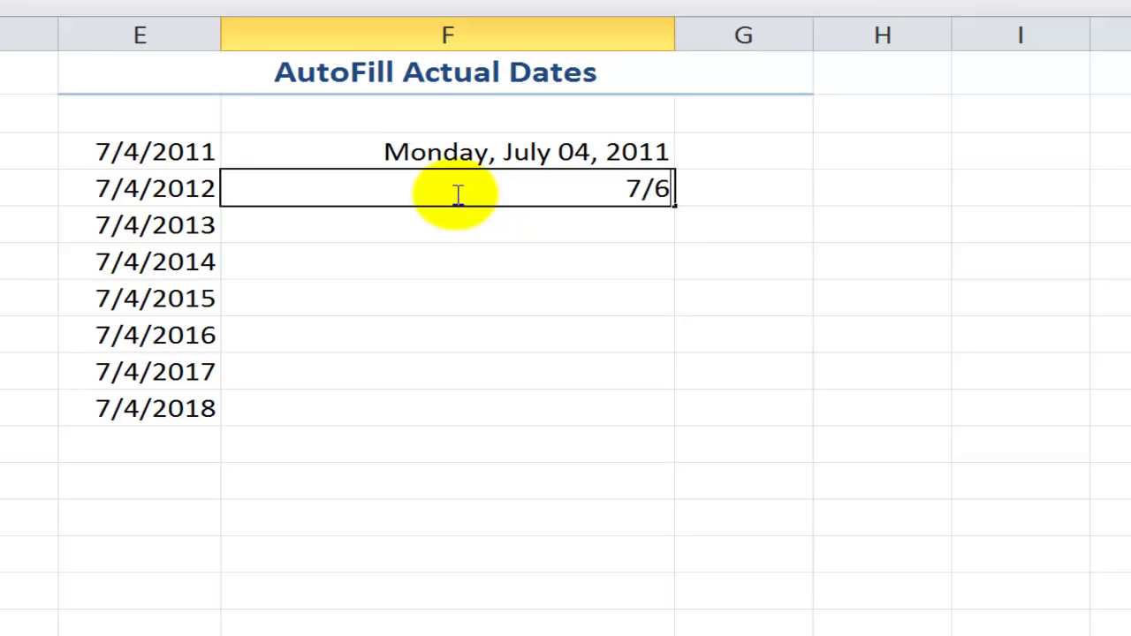
{"action": "type", "text": "/2011"}
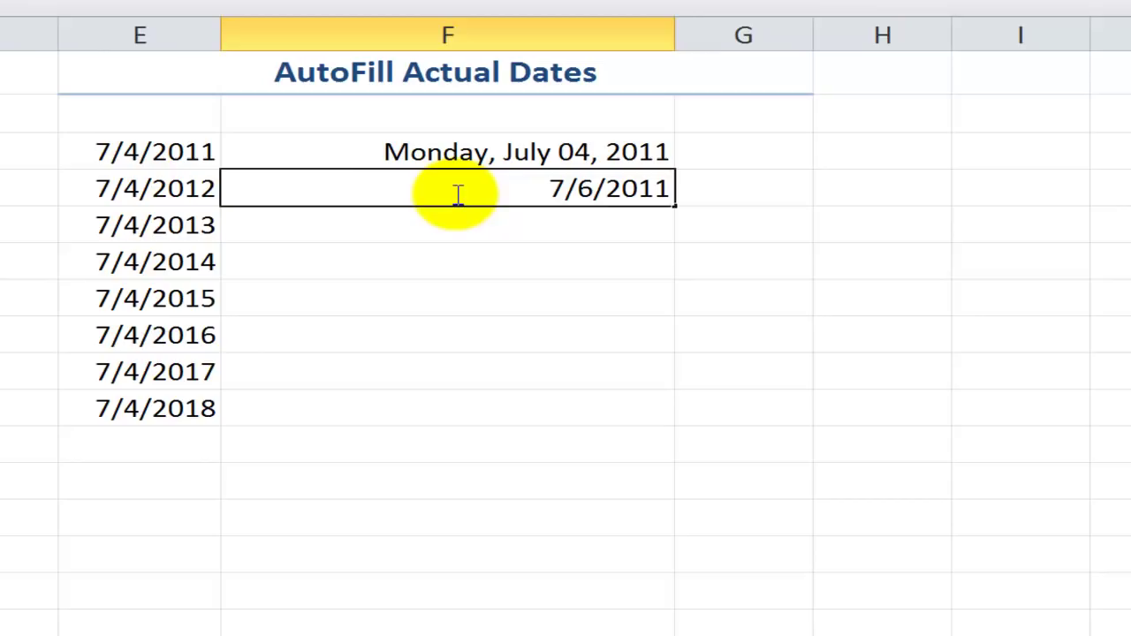
{"action": "key", "text": "ctrl+Return"}
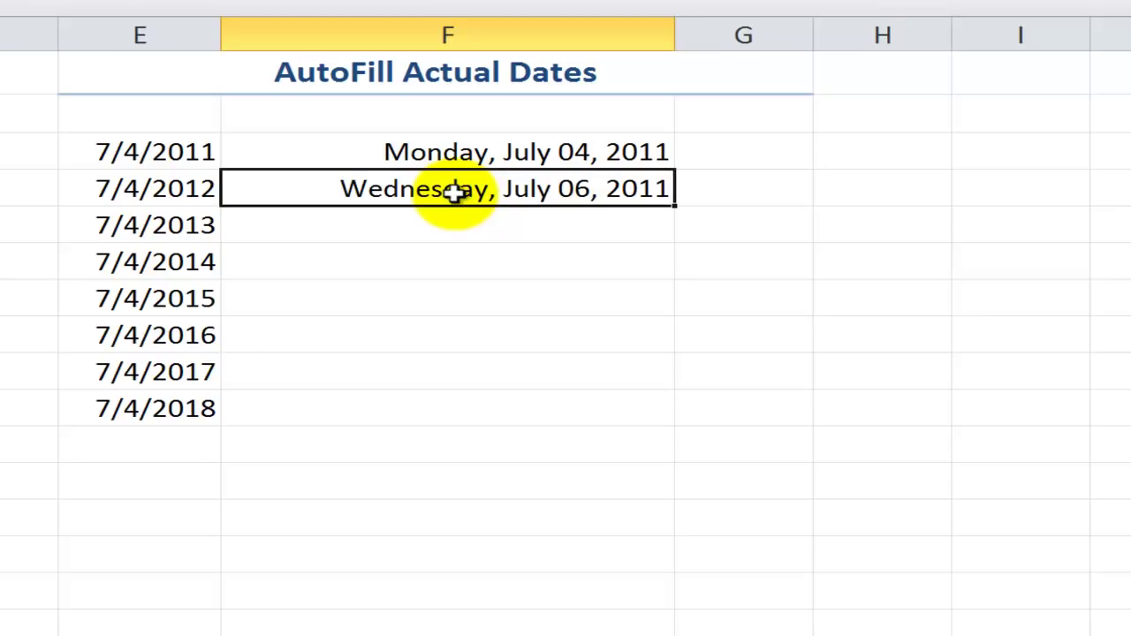
- Extend the two-day increment from F3:F4 down to F10, and undo the fill
{"action": "left_click", "coordinate": [488, 154]}
{"action": "left_click_drag", "start_coordinate": [487, 158], "coordinate": [484, 175]}
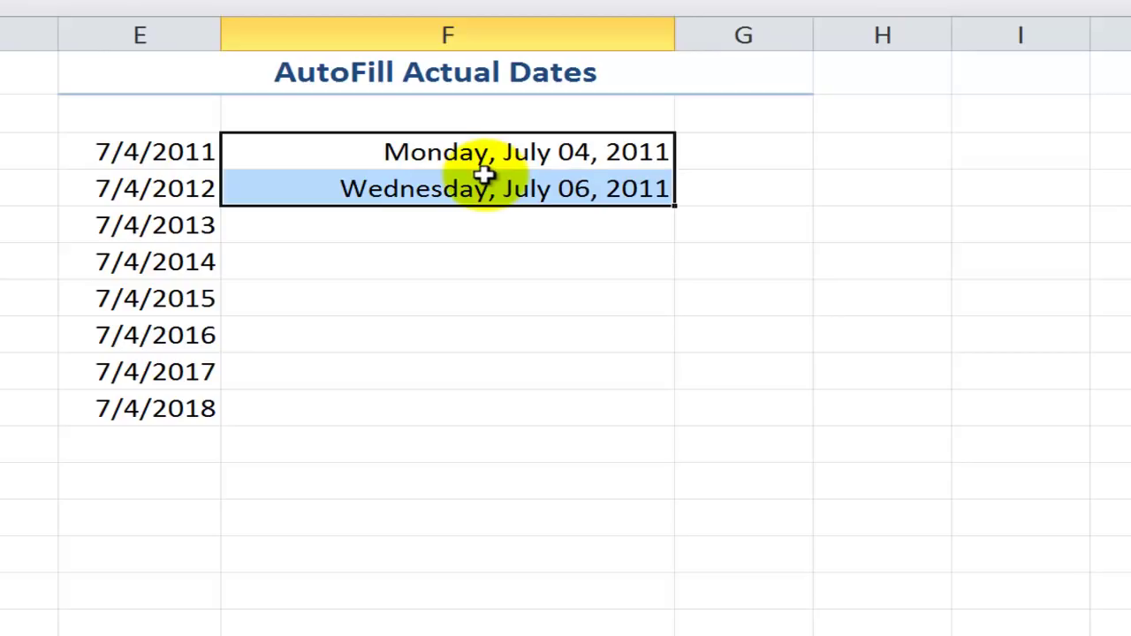
{"action": "left_click_drag", "start_coordinate": [676, 208], "coordinate": [644, 417]}
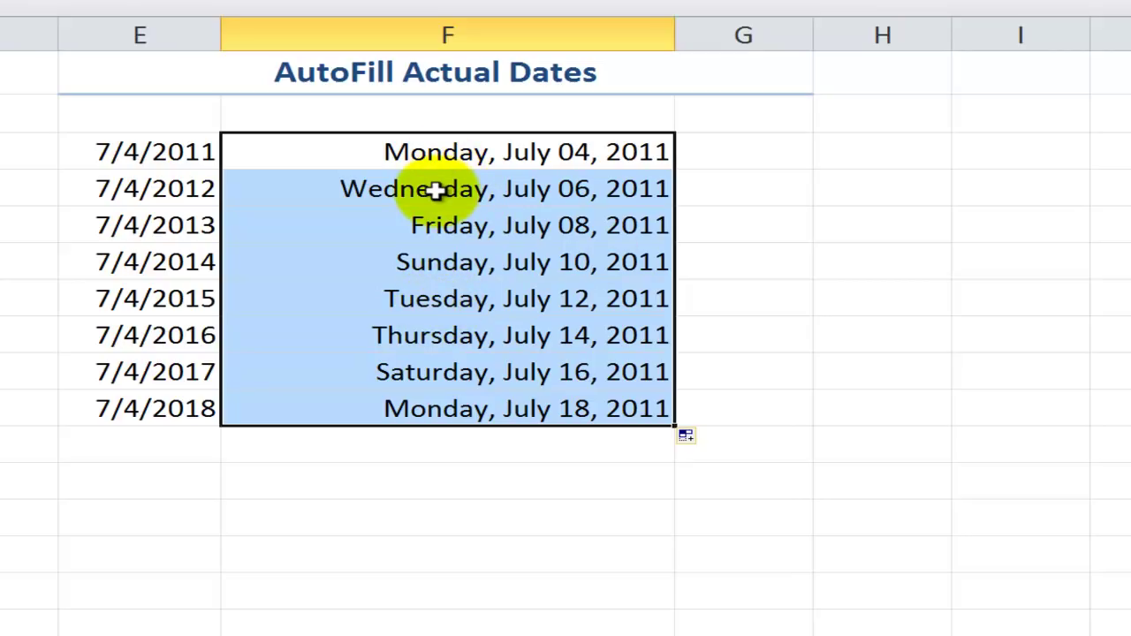
{"action": "key", "text": "ctrl+z"}
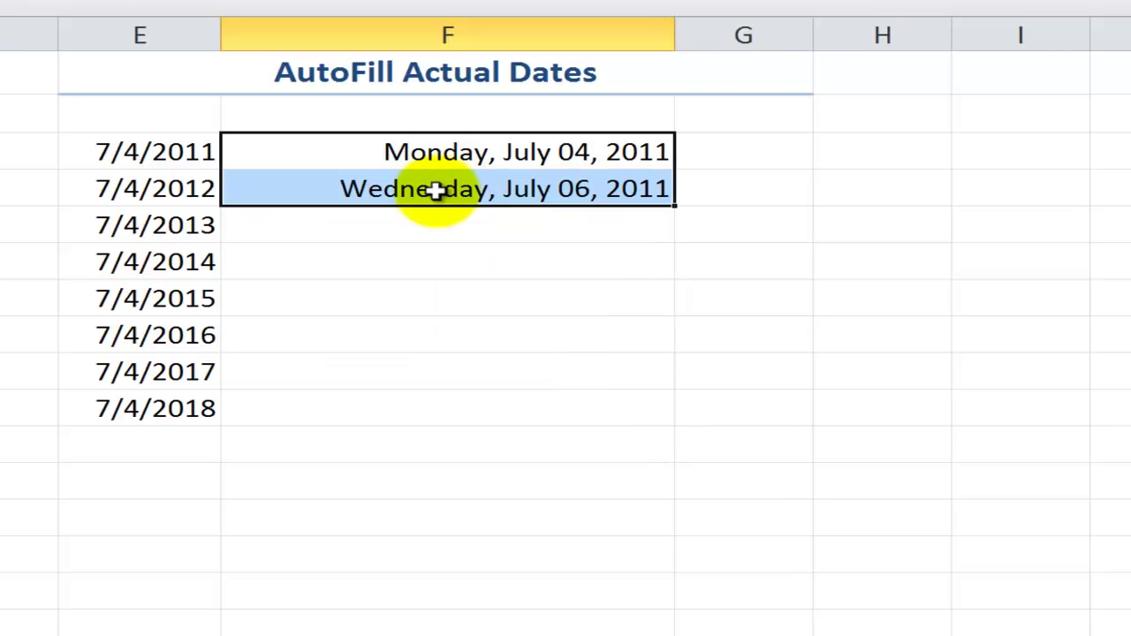
- Replace the date in F4 with 7/11/2011
{"action": "left_click", "coordinate": [435, 190]}
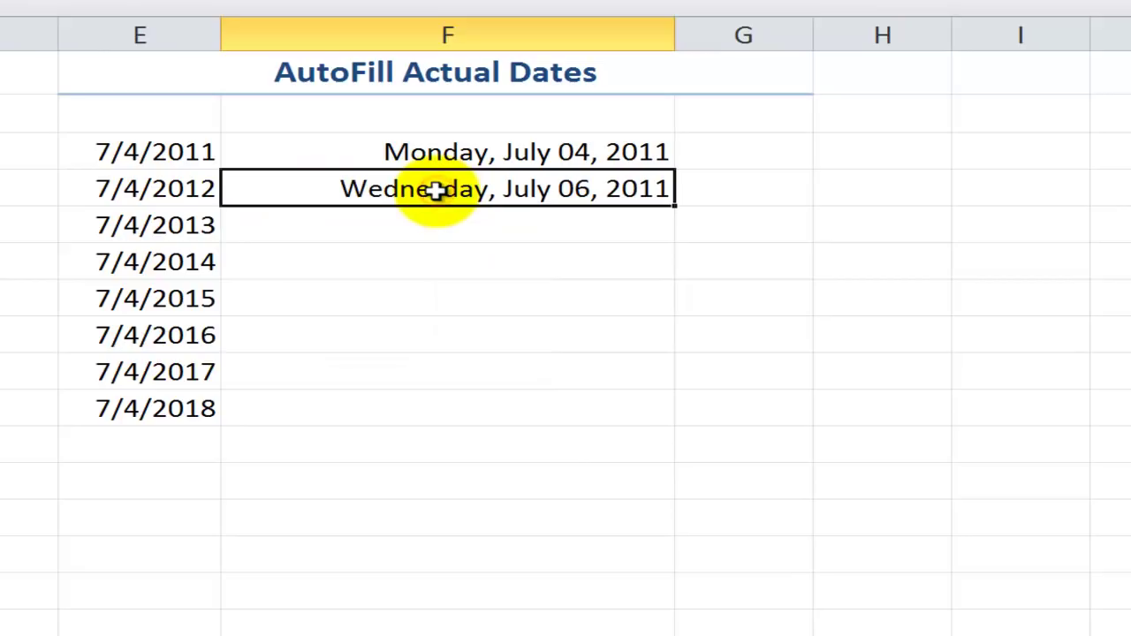
{"action": "type", "text": "7"}
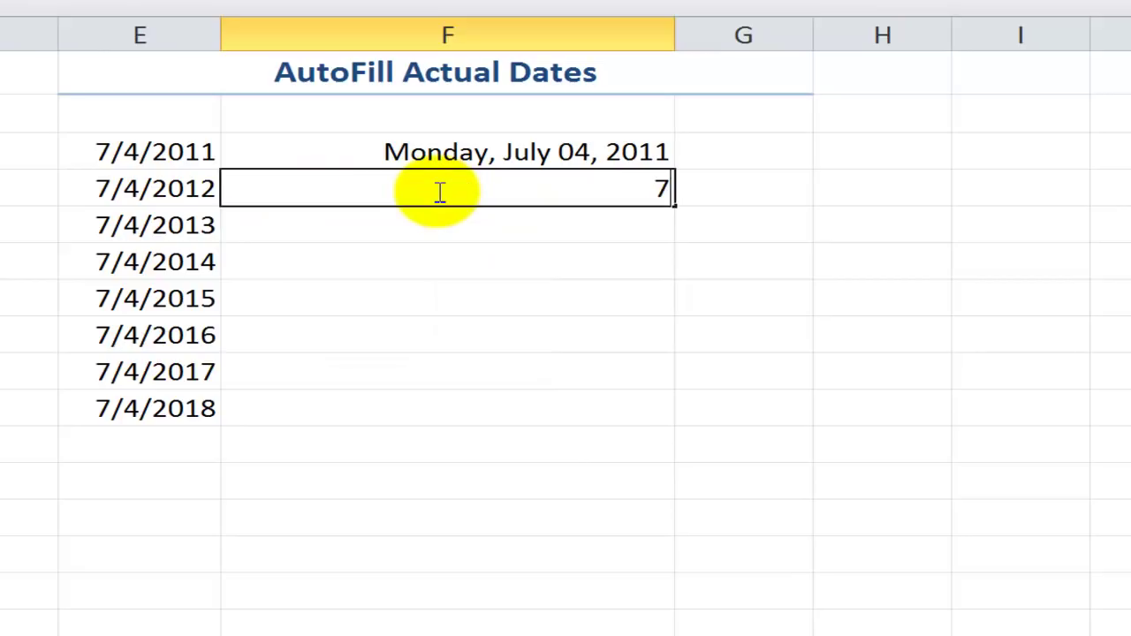
{"action": "type", "text": "/11/2011"}
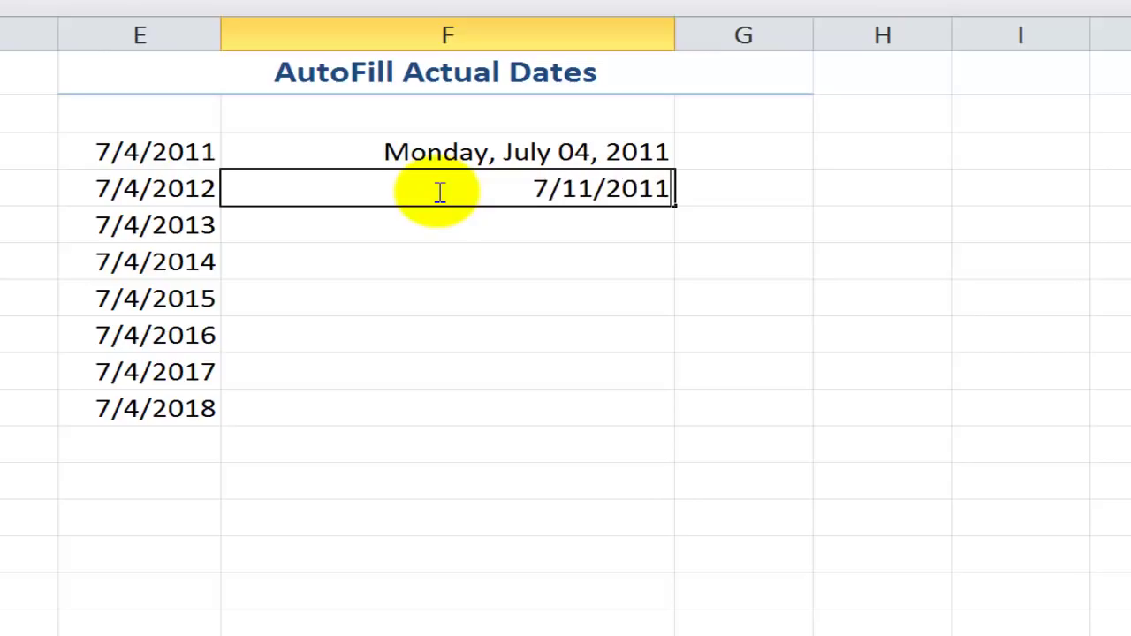
{"action": "key", "text": "ctrl+Return"}
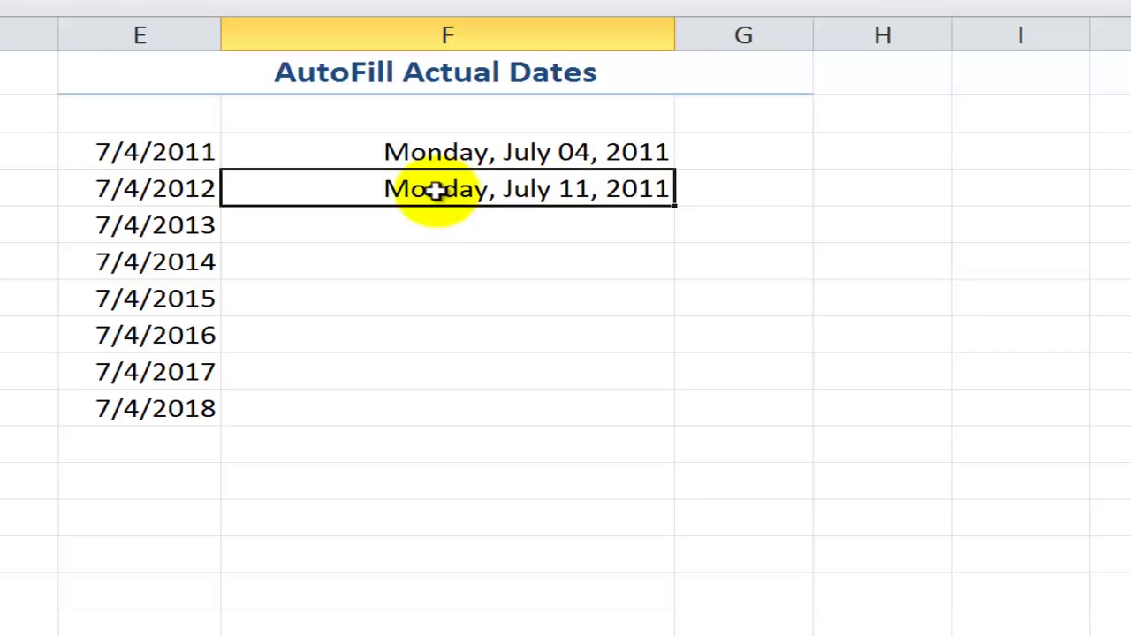
- Extend the weekly date increment from F3:F4 down through F10
{"action": "left_click", "coordinate": [477, 150]}
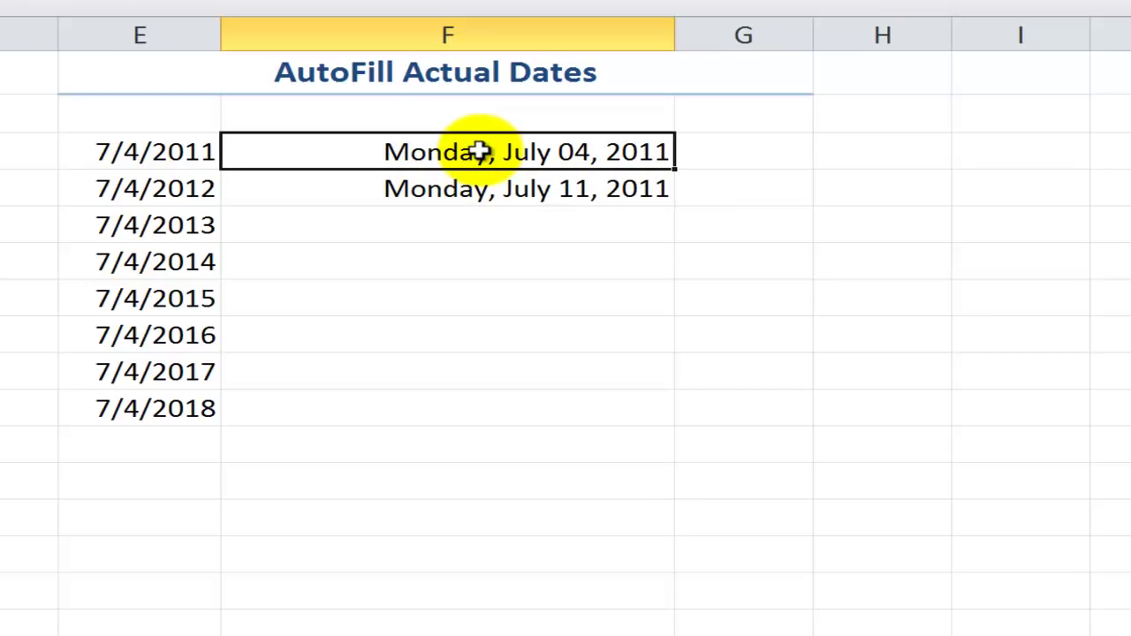
{"action": "left_click_drag", "start_coordinate": [479, 165], "coordinate": [479, 188]}
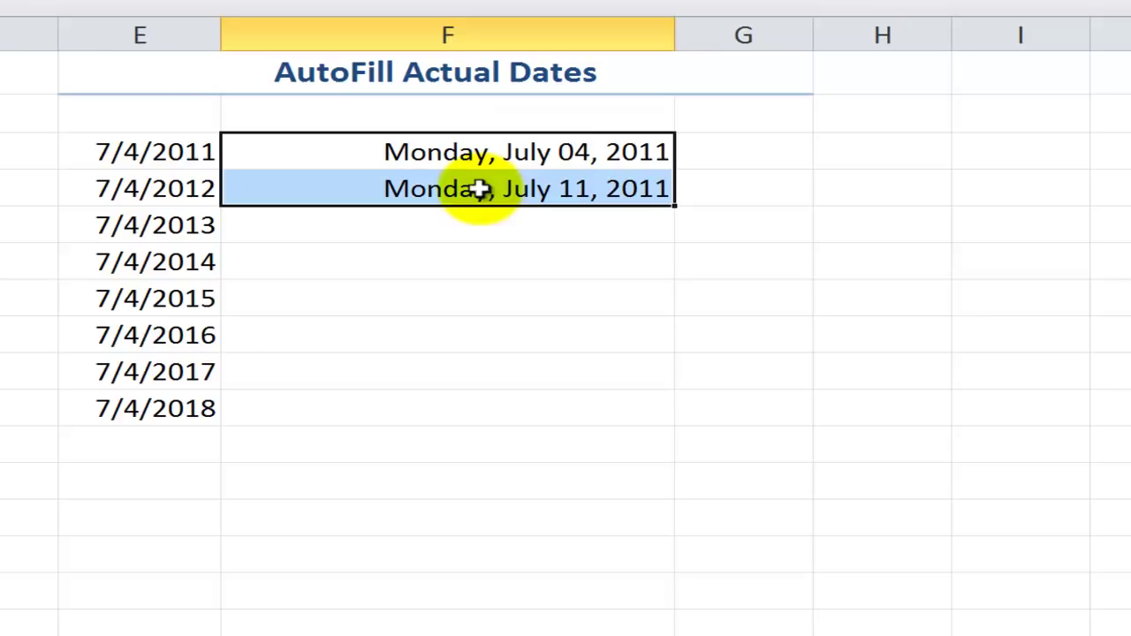
{"action": "left_click_drag", "start_coordinate": [674, 205], "coordinate": [650, 426]}
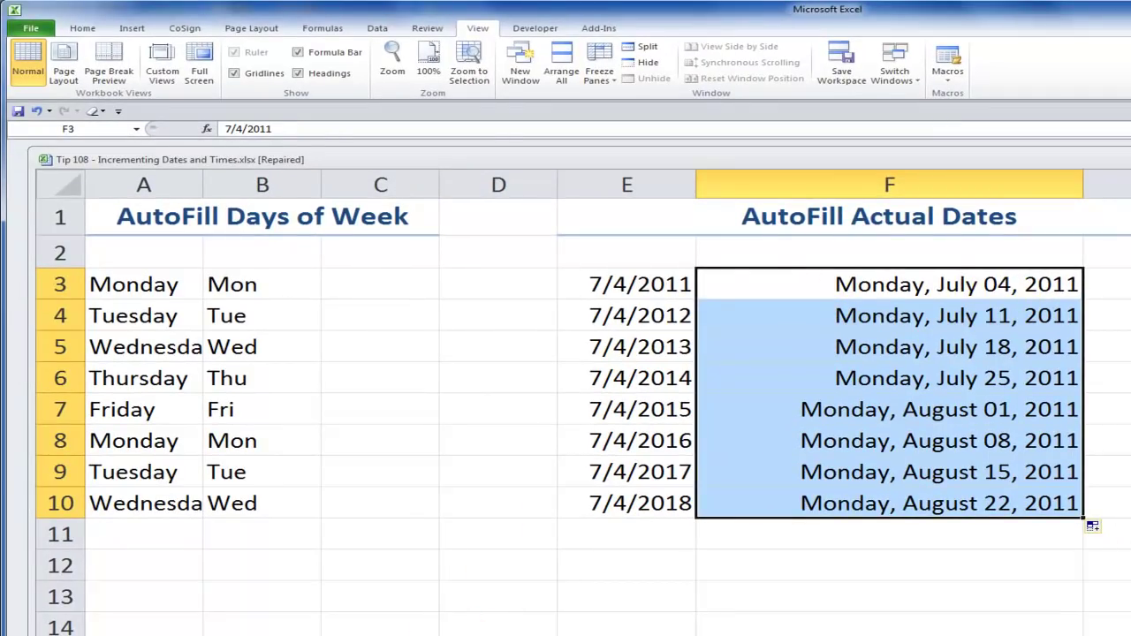
- Go to the next worksheet and examine the EDATE formula in B4 and the last-day-of-month formula in B17
{"action": "key", "text": "ctrl+Page_Down"}
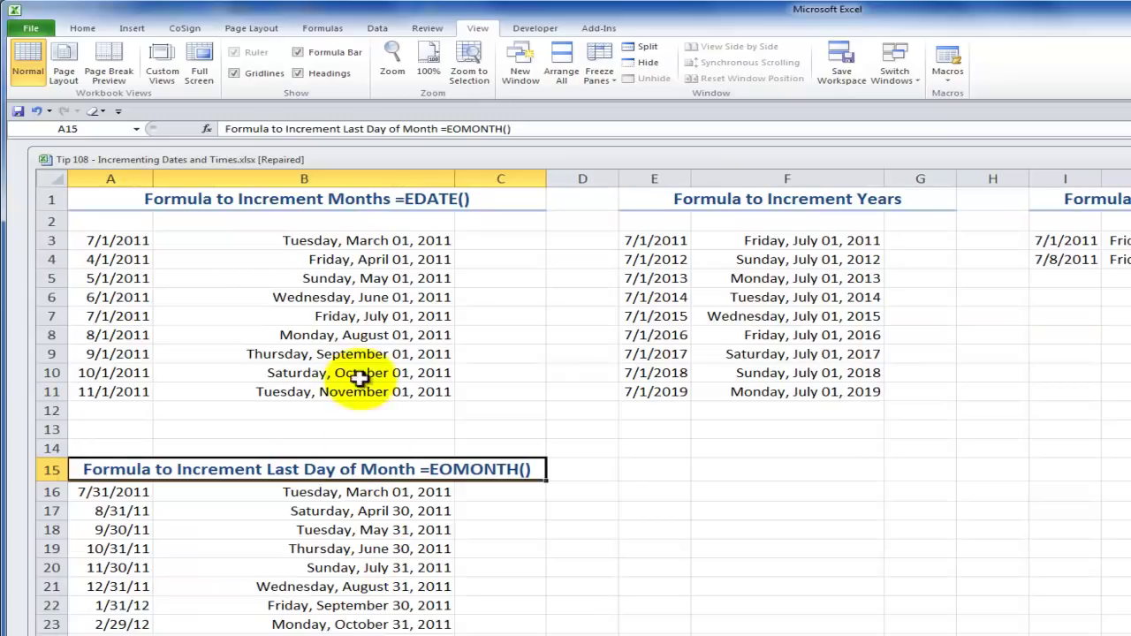
{"action": "double_click", "coordinate": [349, 259]}
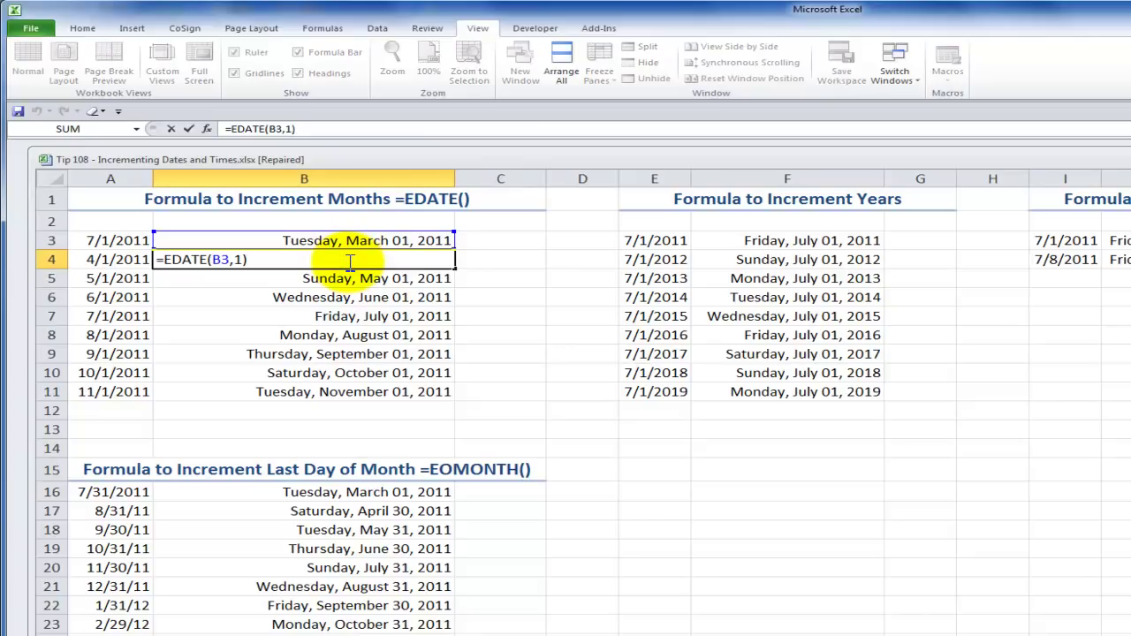
{"action": "key", "text": "Escape"}
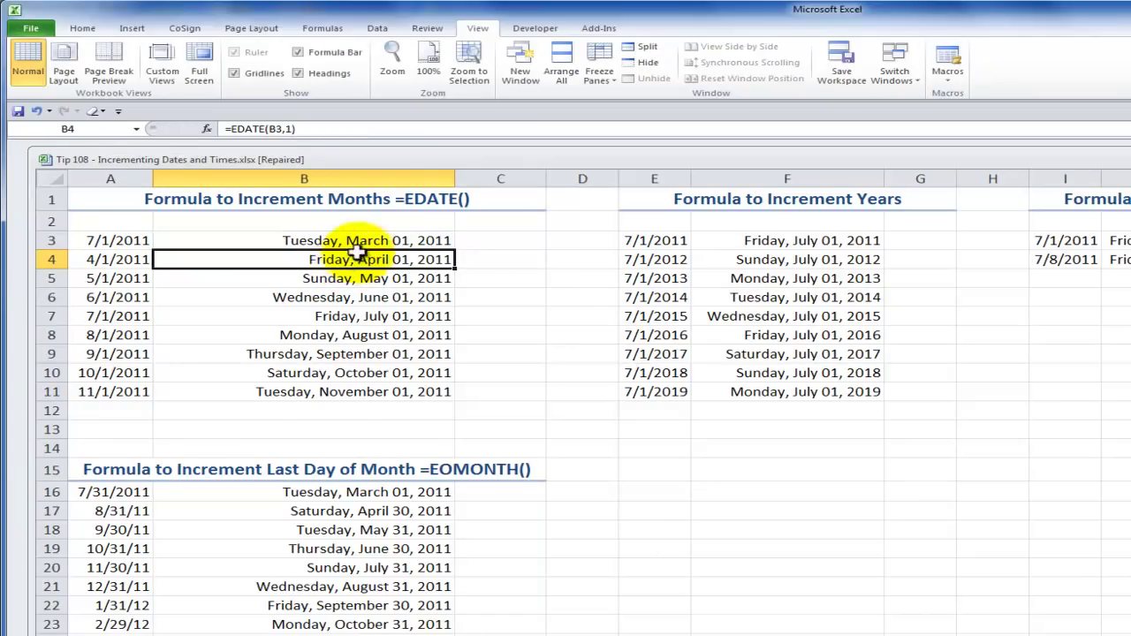
{"action": "left_click", "coordinate": [373, 198]}
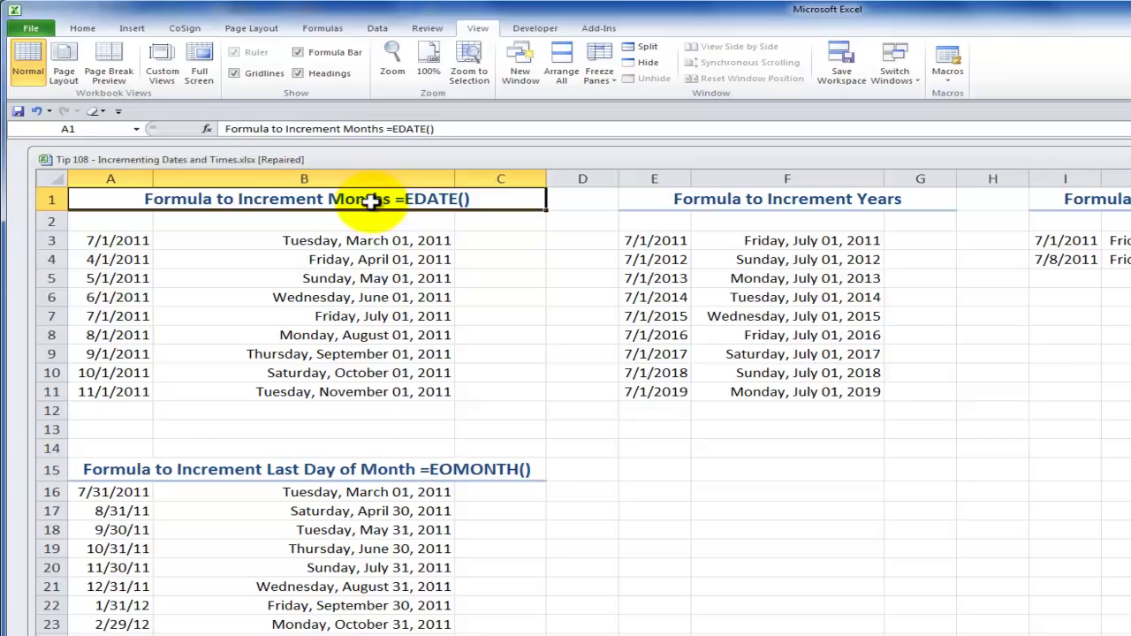
{"action": "left_click", "coordinate": [350, 259]}
{"action": "double_click", "coordinate": [348, 258]}
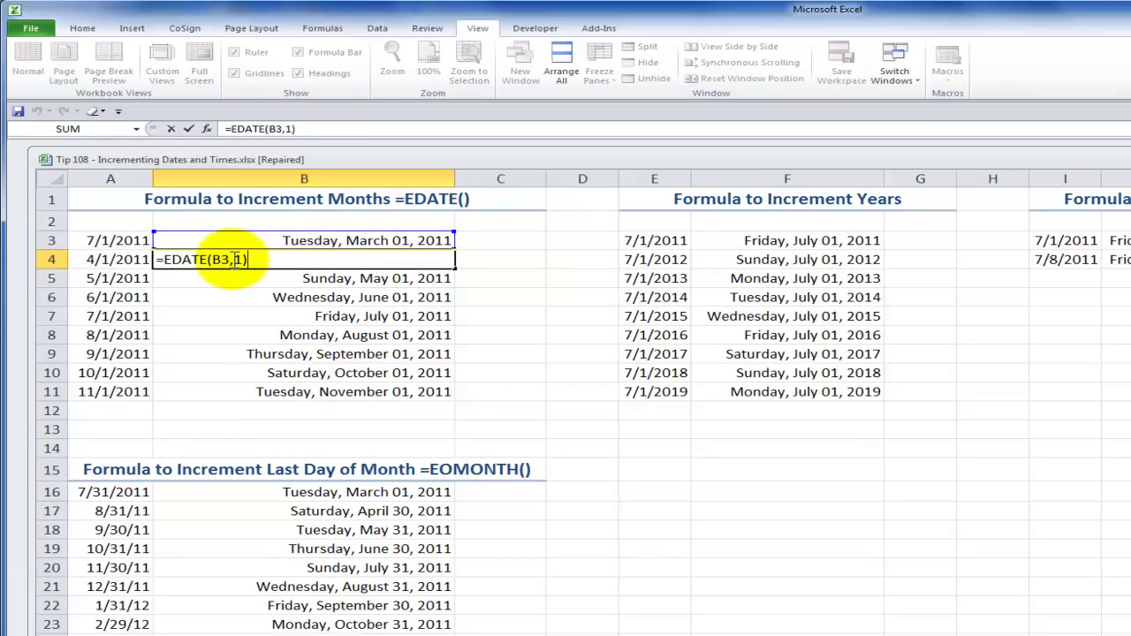
{"action": "key", "text": "Escape"}
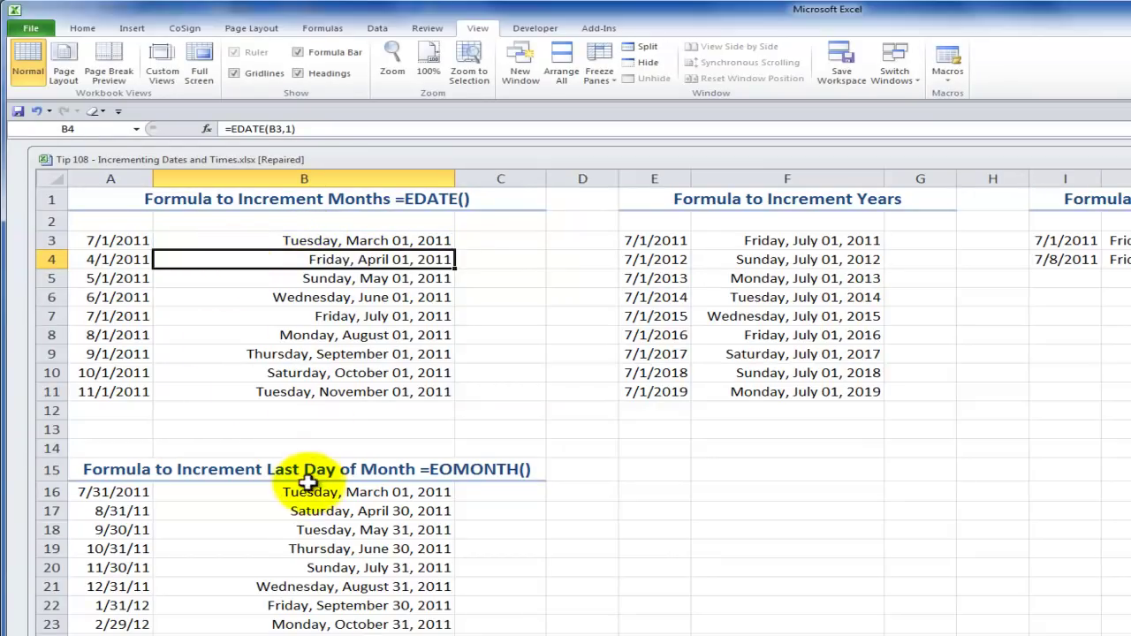
{"action": "left_click", "coordinate": [309, 495]}
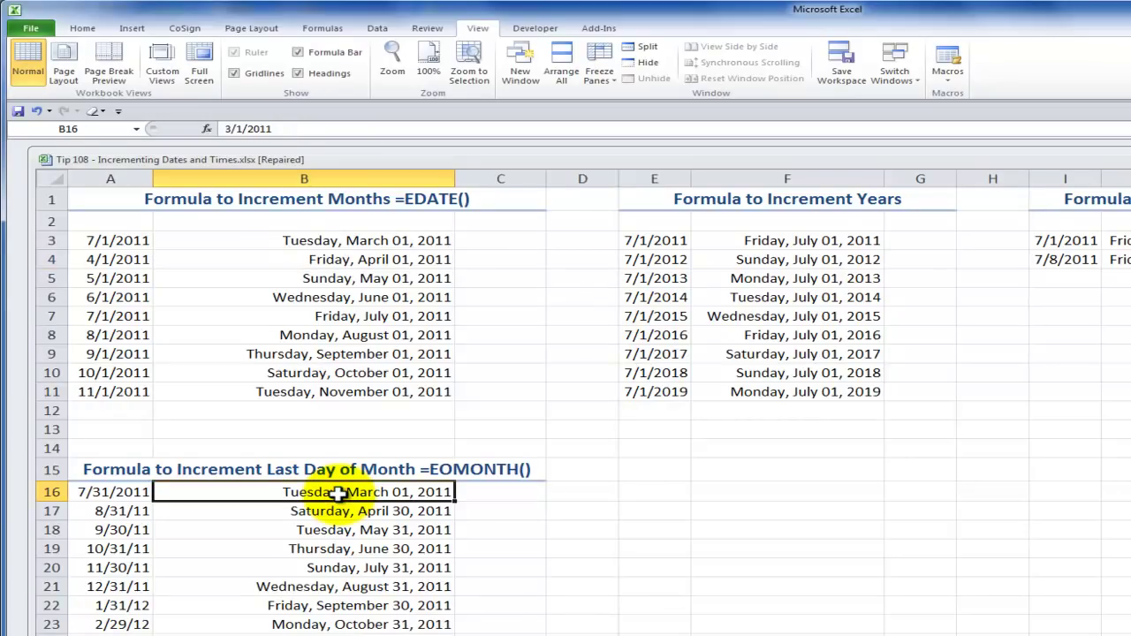
{"action": "left_click", "coordinate": [351, 512]}
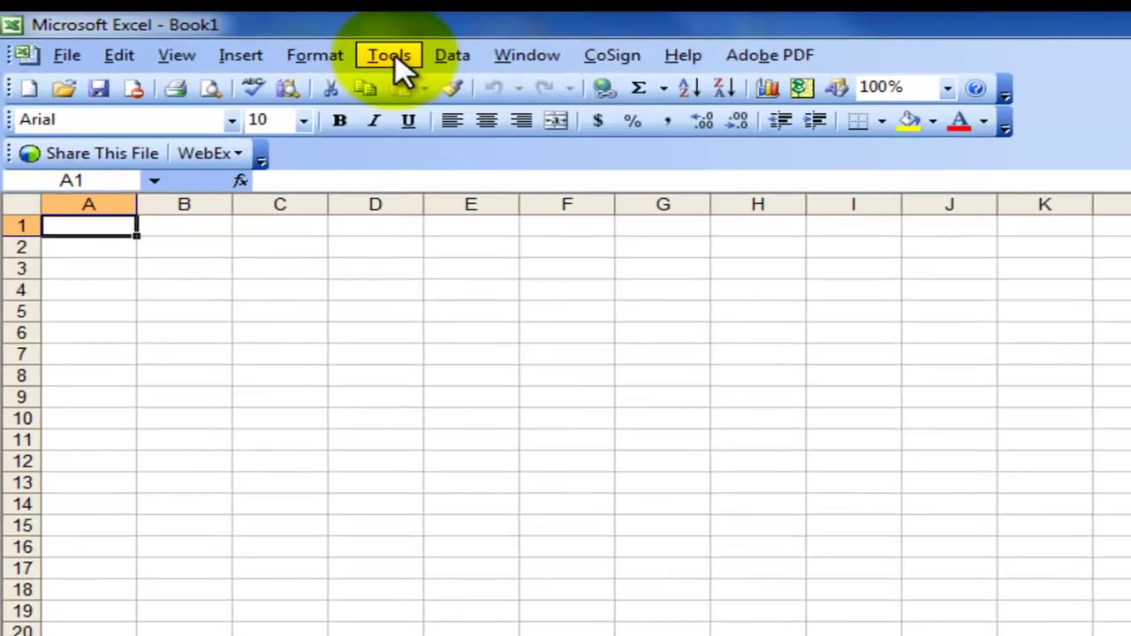
- Switch to the older Excel version with Book1 open and enable the Analysis ToolPak add-in
{"action": "left_click", "coordinate": [225, 26]}
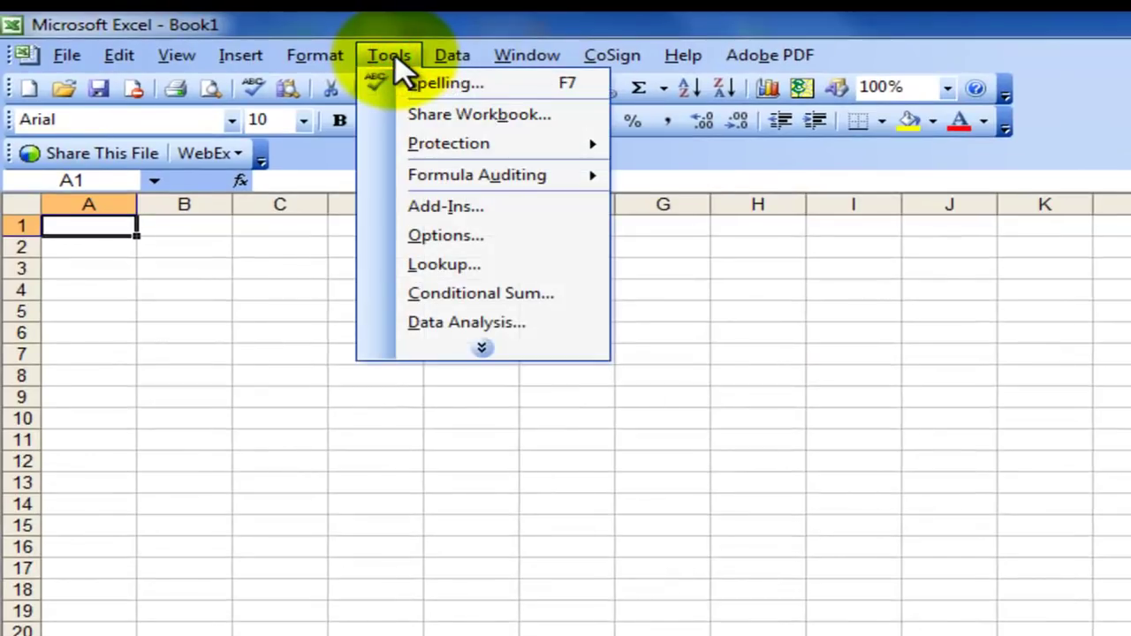
{"action": "left_click", "coordinate": [470, 207]}
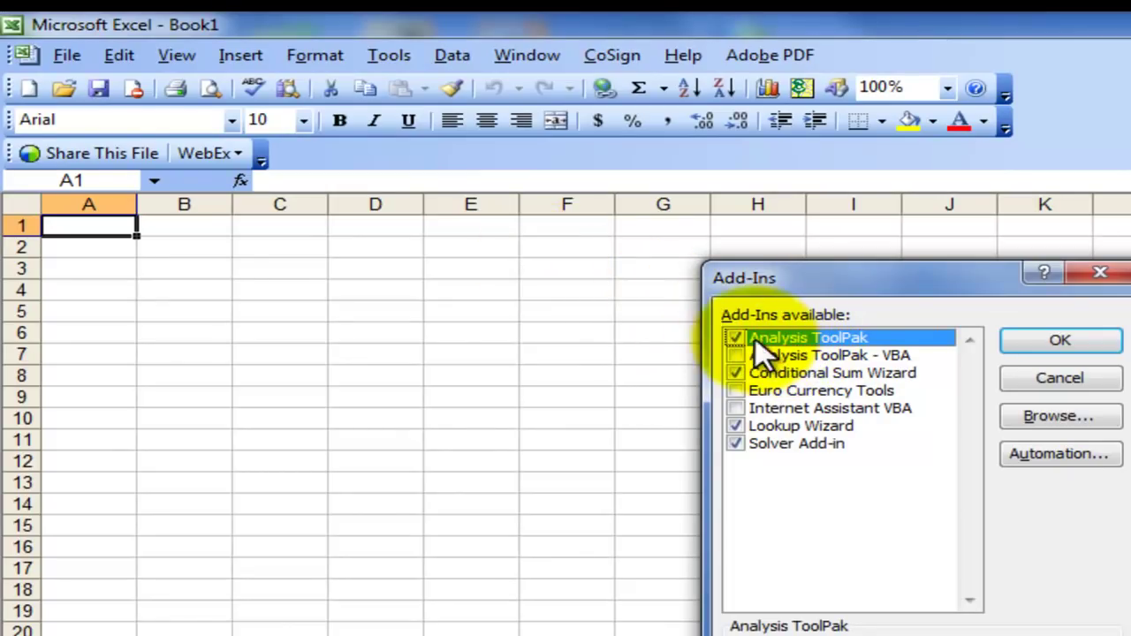
{"action": "left_click", "coordinate": [1059, 344]}
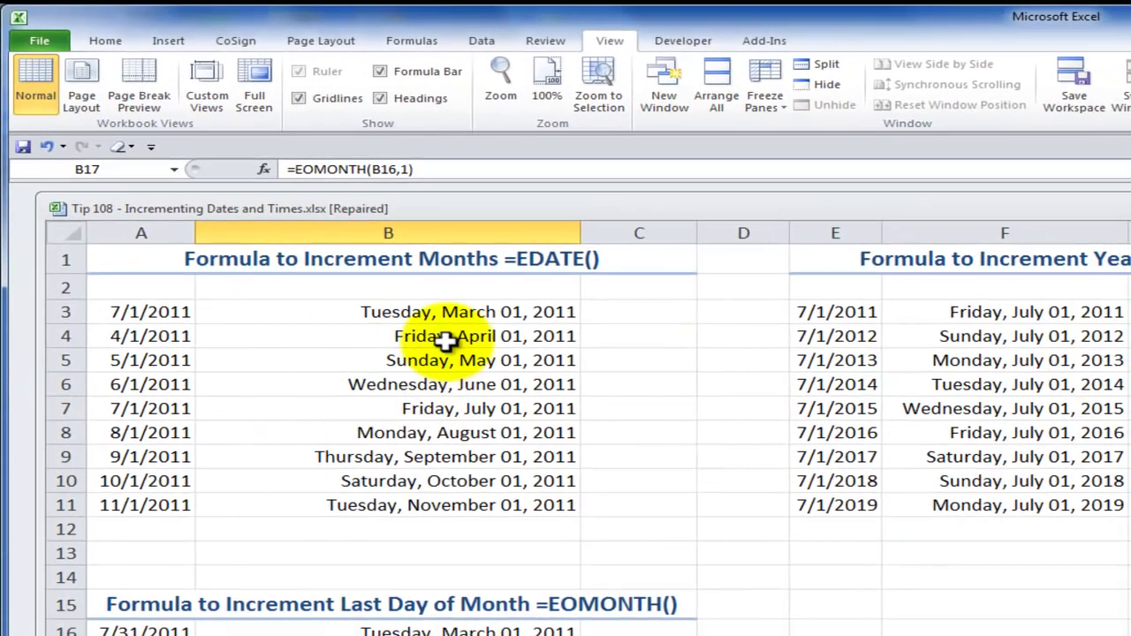
- Back in the Incrementing Dates and Times workbook, examine the Start_date and Months arguments of the EDATE function in B4
{"action": "left_click", "coordinate": [445, 342]}
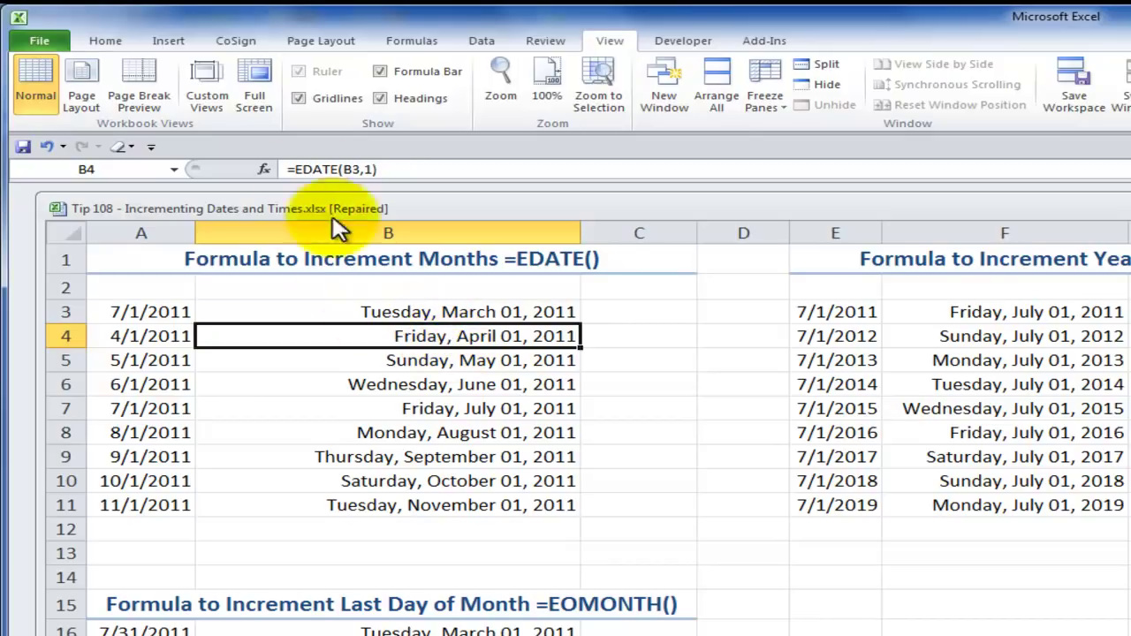
{"action": "left_click", "coordinate": [285, 170]}
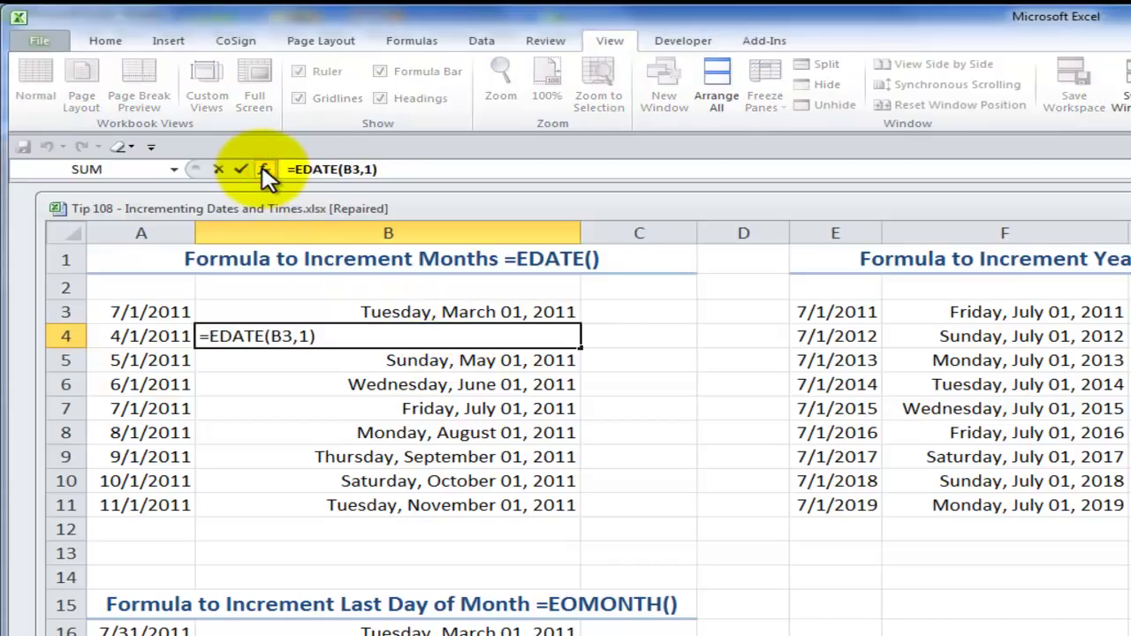
{"action": "key", "text": "shift+F3"}
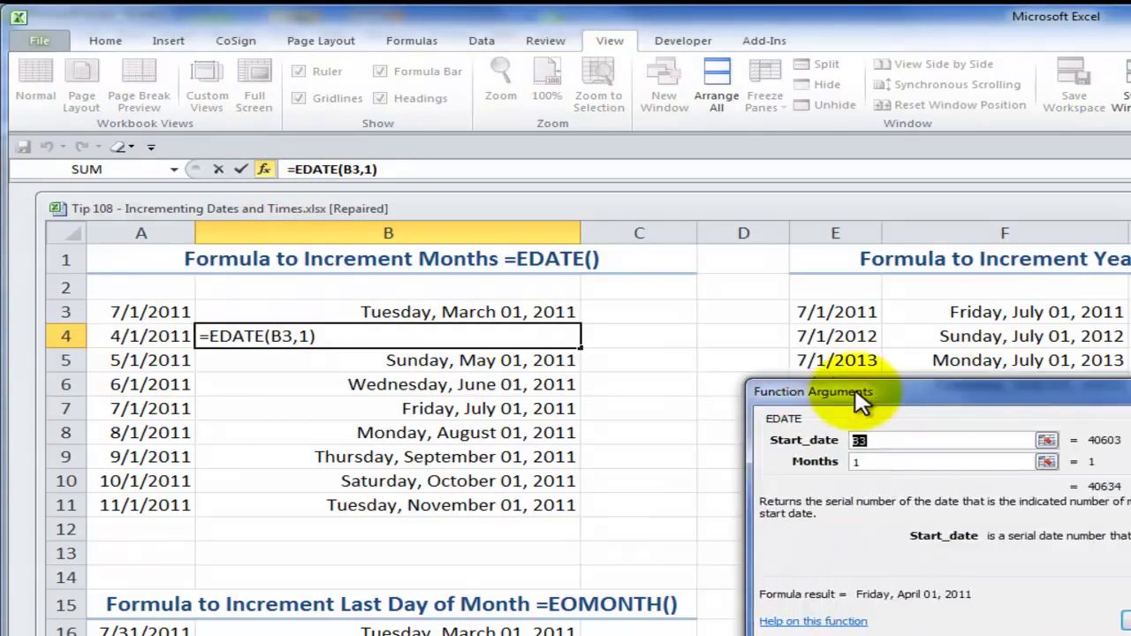
{"action": "left_click_drag", "start_coordinate": [866, 396], "coordinate": [780, 369]}
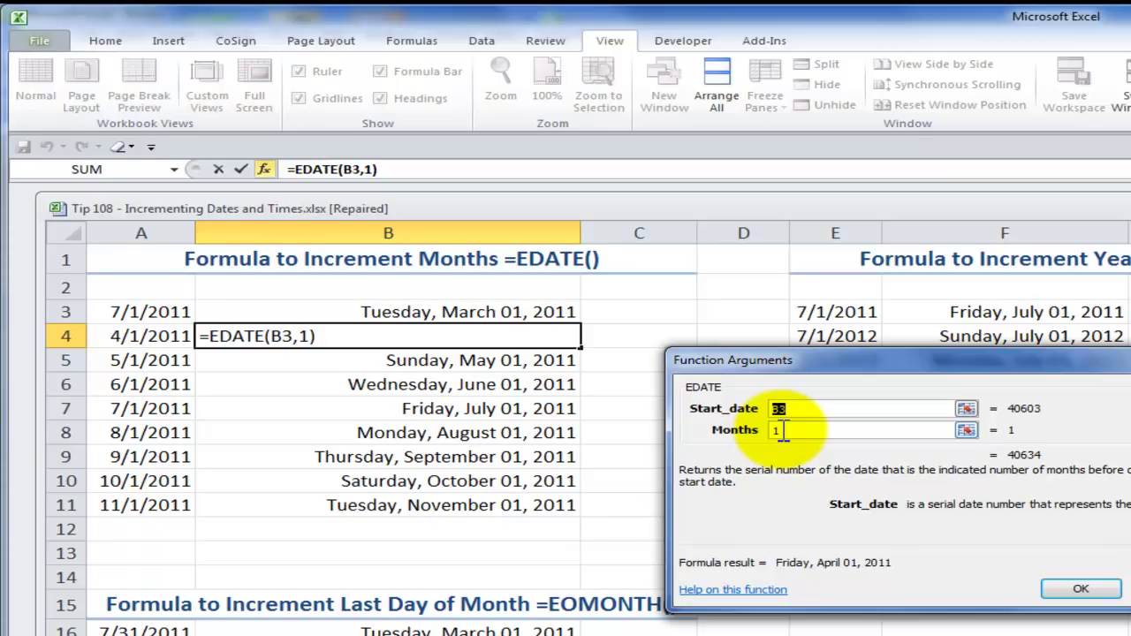
{"action": "key", "text": "Tab"}
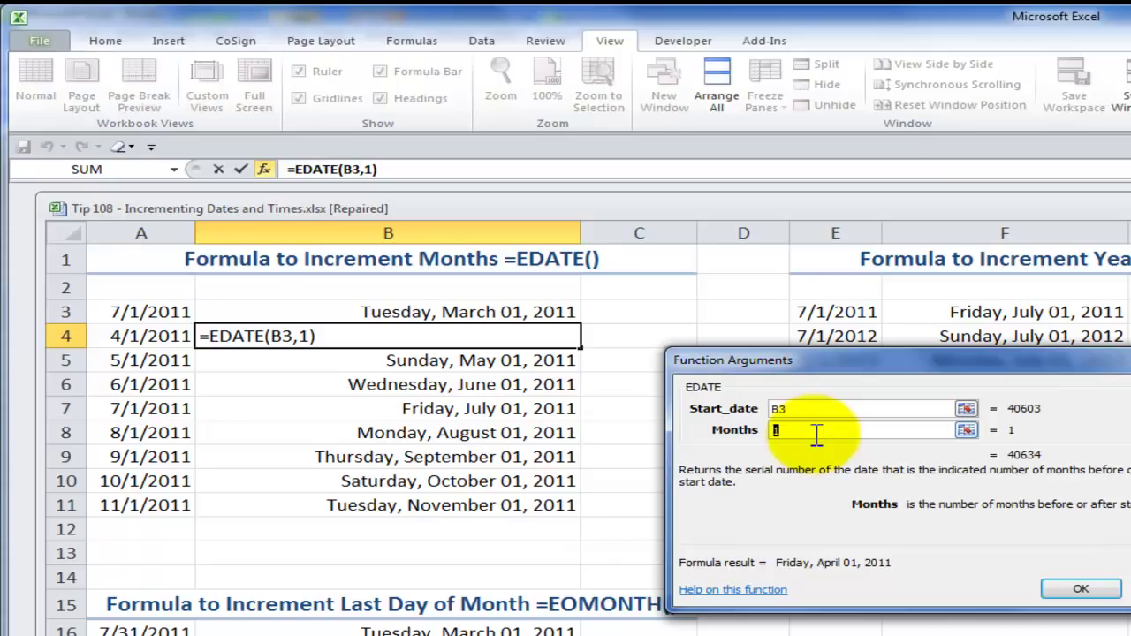
{"action": "left_click", "coordinate": [1081, 590]}
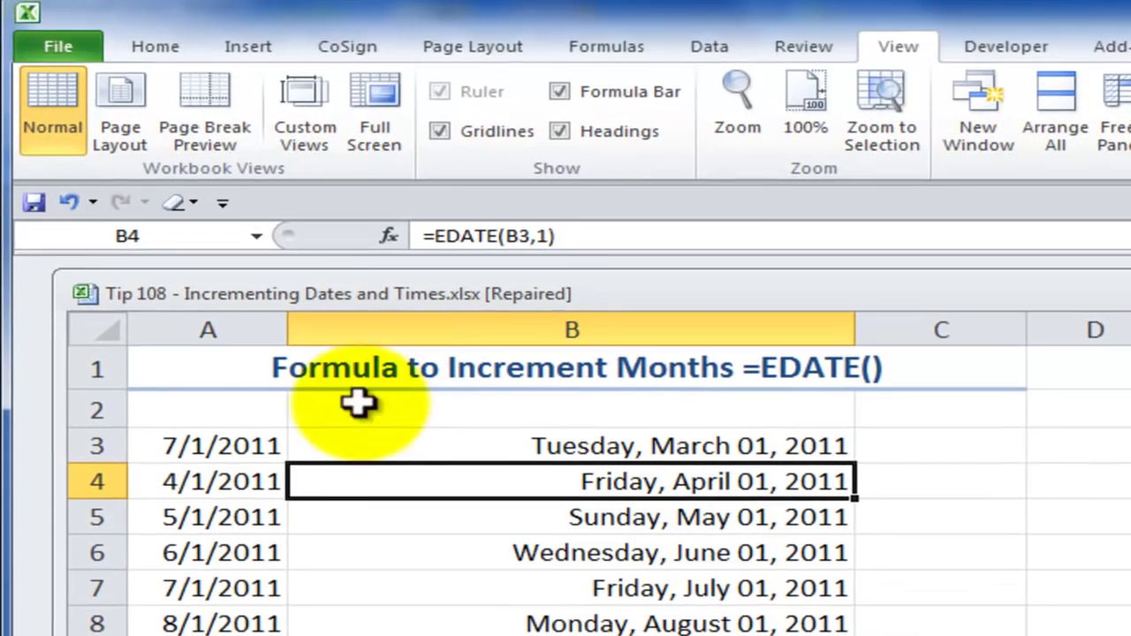
- Clear all contents and formatting from the EDATE formula cells B4:B11
{"action": "left_click_drag", "start_coordinate": [418, 480], "coordinate": [619, 632]}
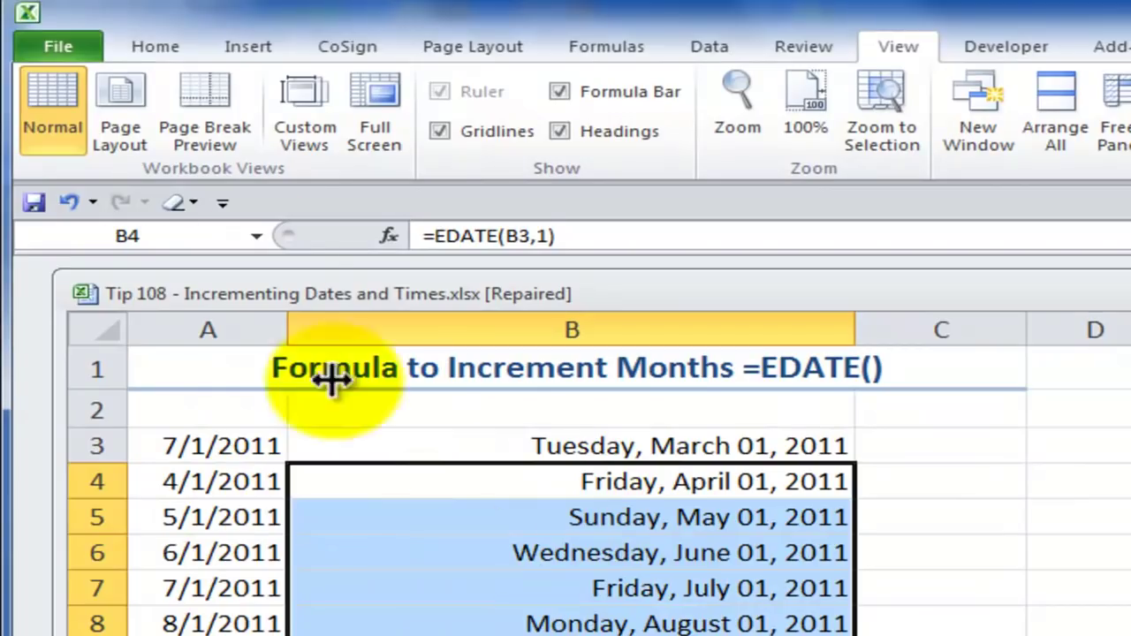
{"action": "left_click", "coordinate": [192, 203]}
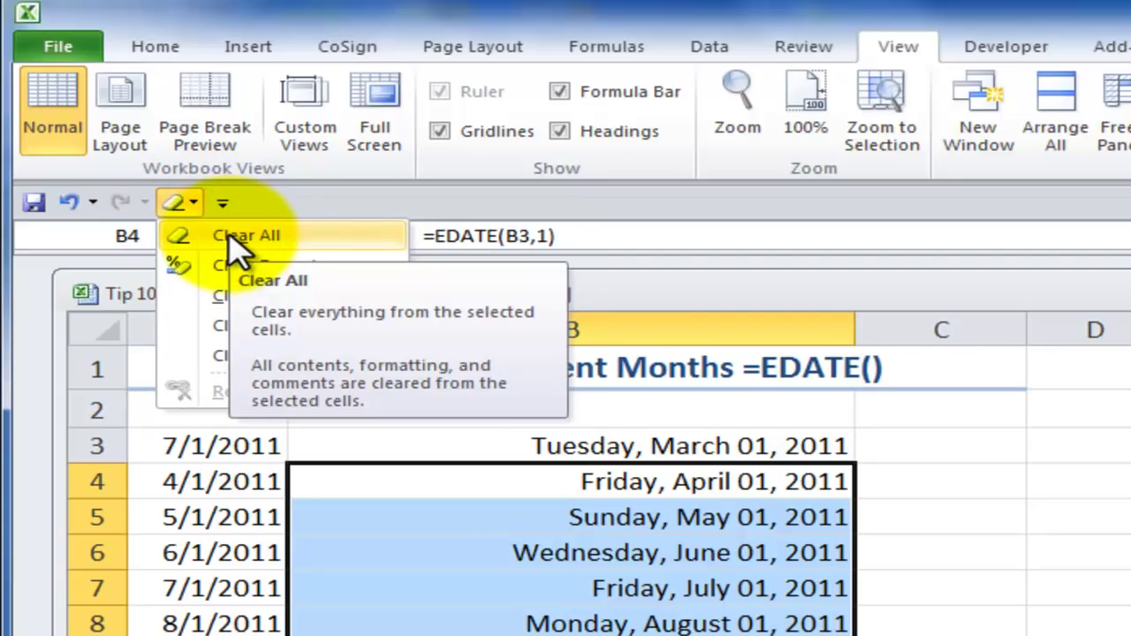
{"action": "left_click", "coordinate": [237, 246]}
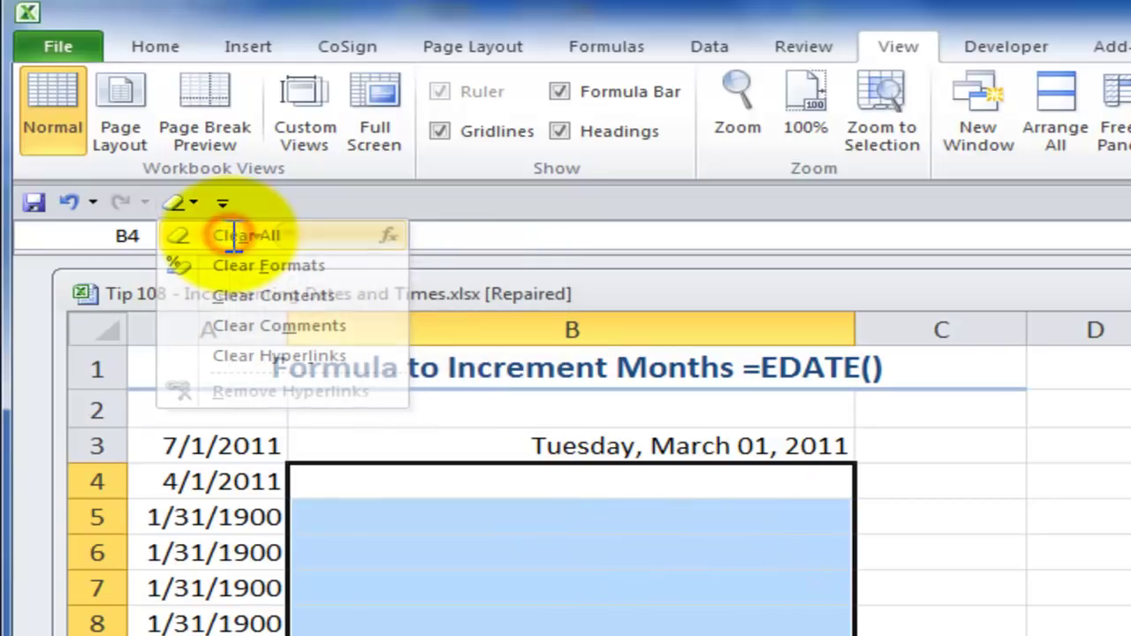
- Enter an EDATE function in B4 with B3 as the Start_date and 1 as the Months argument
{"action": "left_click", "coordinate": [561, 487]}
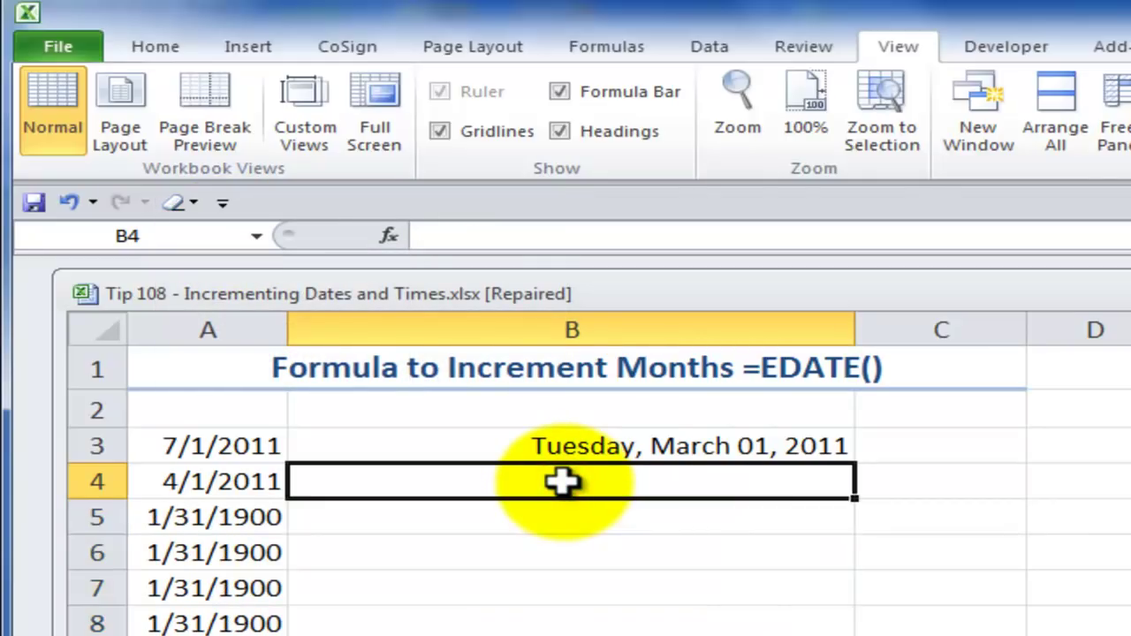
{"action": "type", "text": "=edat"}
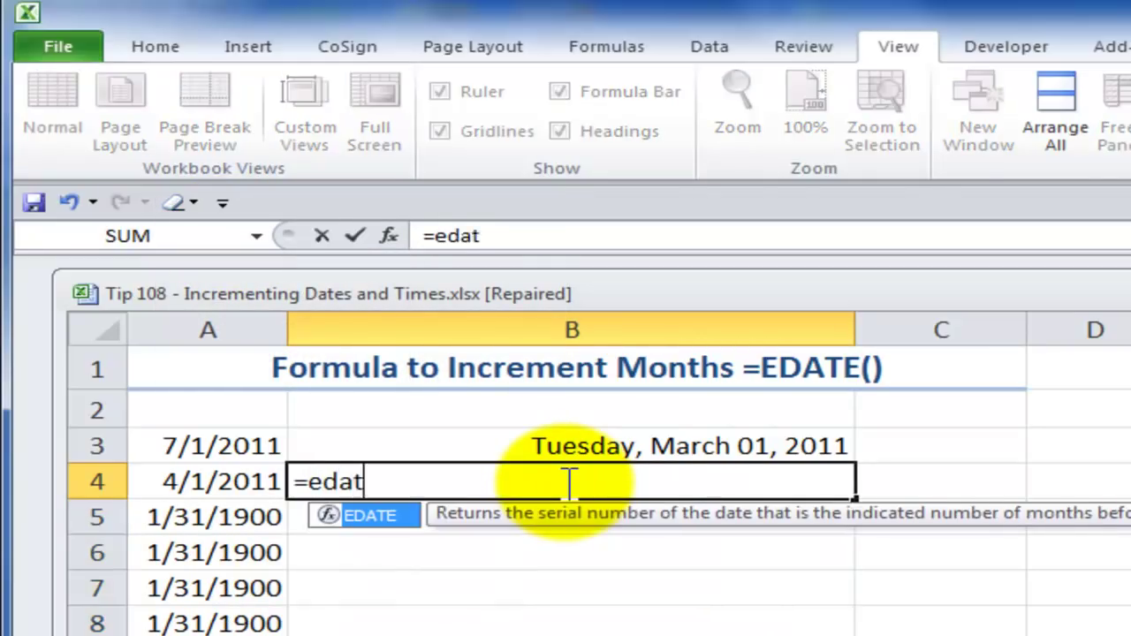
{"action": "key", "text": "Tab"}
{"action": "key", "text": "ctrl+a"}
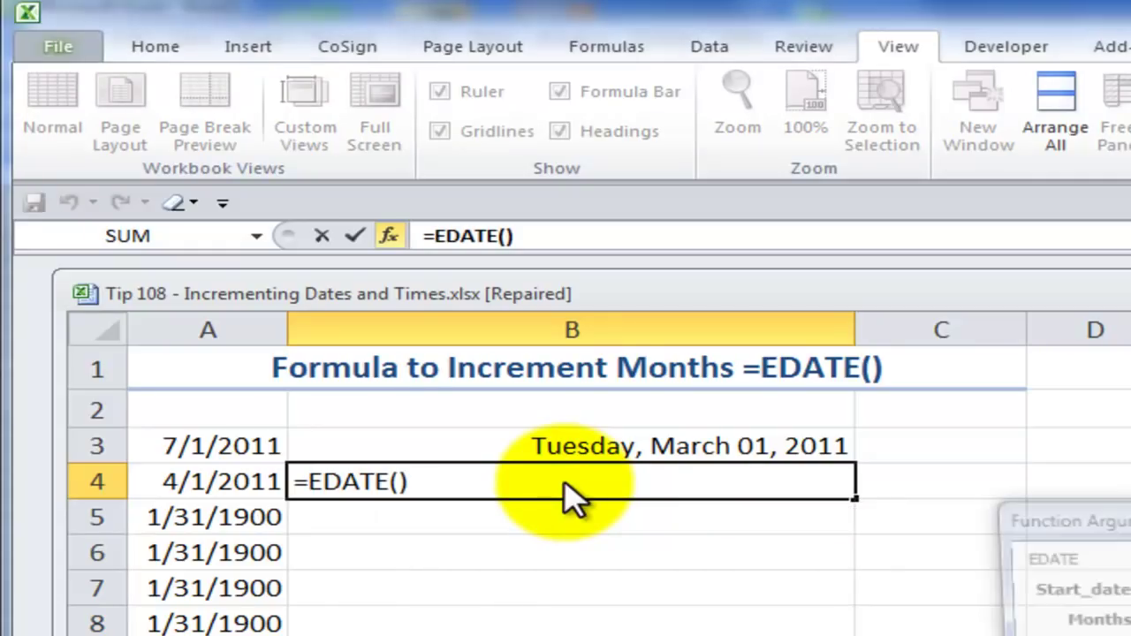
{"action": "left_click_drag", "start_coordinate": [1097, 593], "coordinate": [1027, 541]}
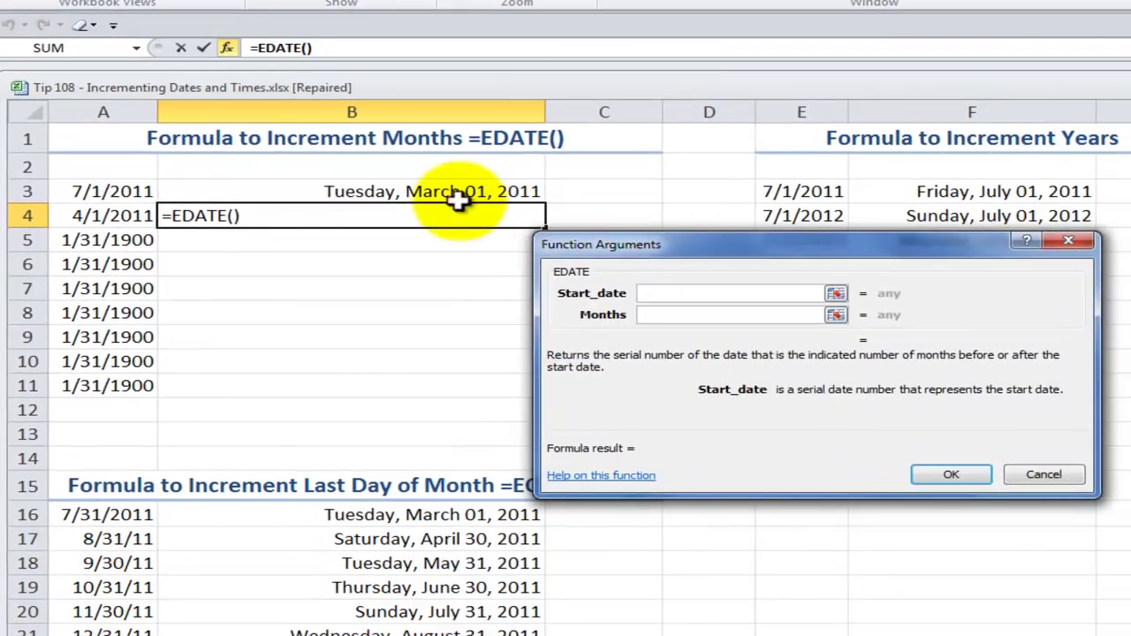
{"action": "left_click", "coordinate": [570, 302]}
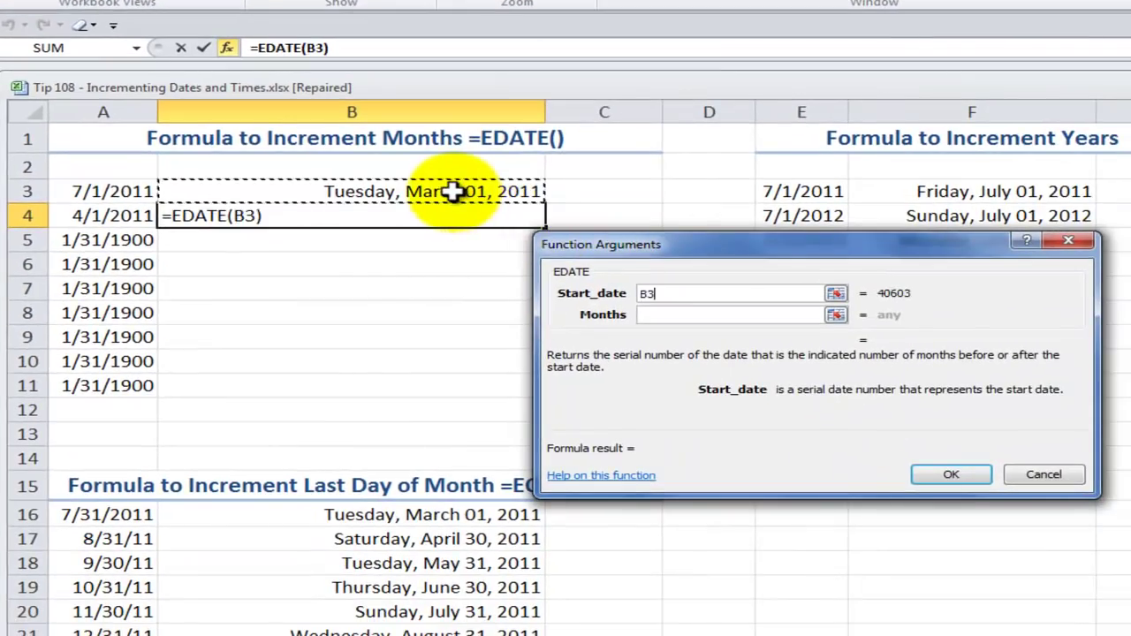
{"action": "left_click", "coordinate": [667, 316]}
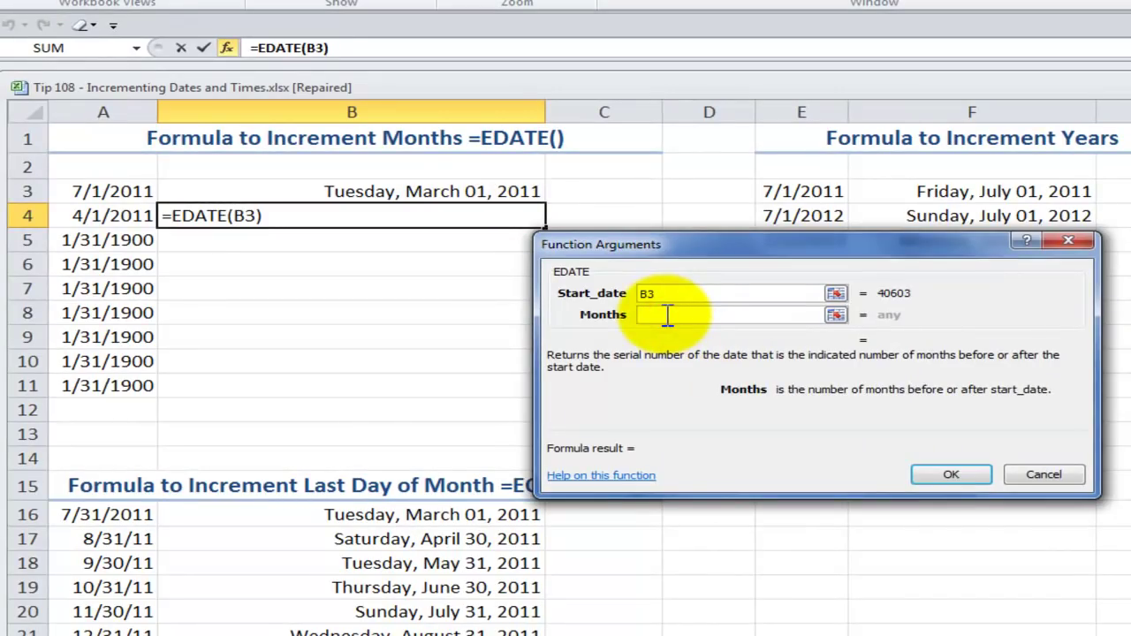
{"action": "type", "text": "1"}
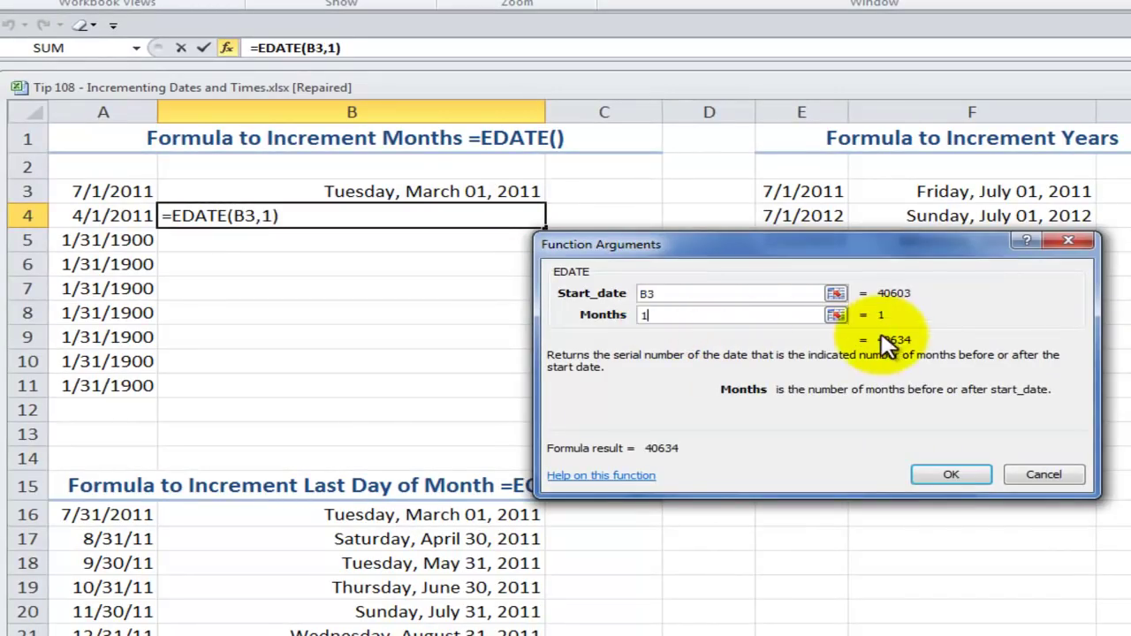
{"action": "left_click", "coordinate": [947, 478]}
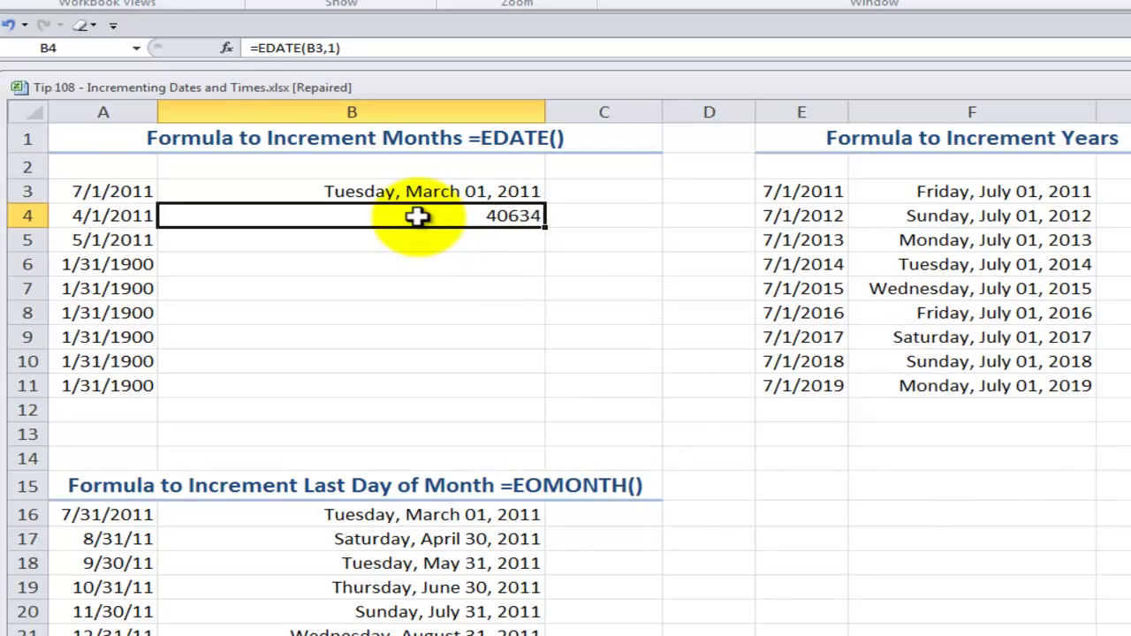
- Apply B3's date format to B4 with Fill Formatting Only, and fill B4's EDATE formula down through B11
{"action": "left_click", "coordinate": [445, 191]}
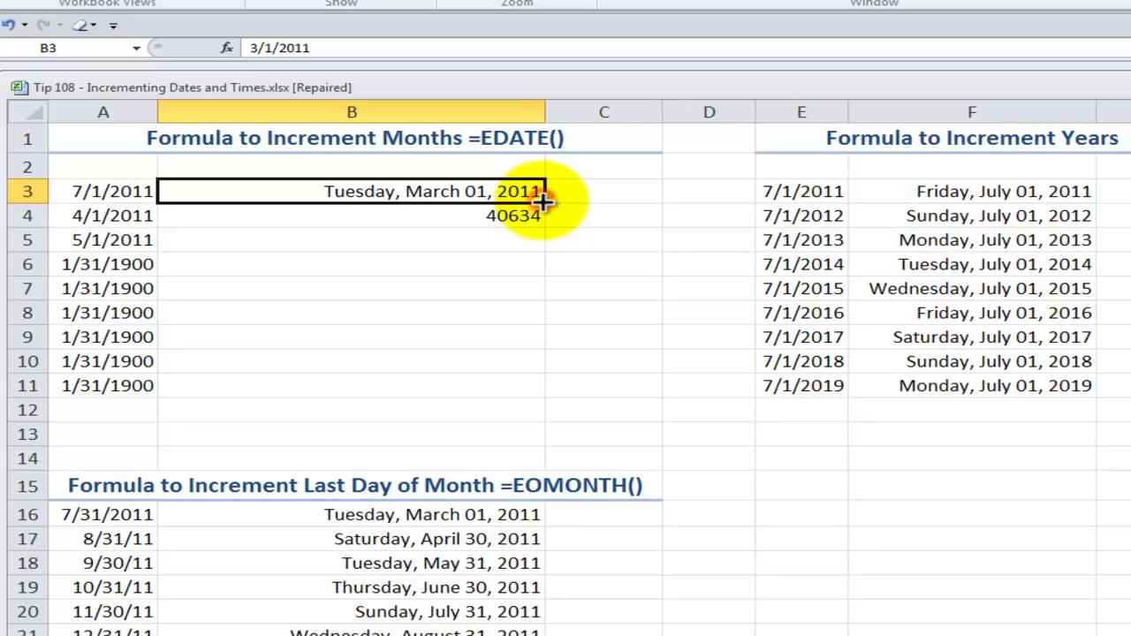
{"action": "left_click_drag", "start_coordinate": [536, 210], "coordinate": [553, 239]}
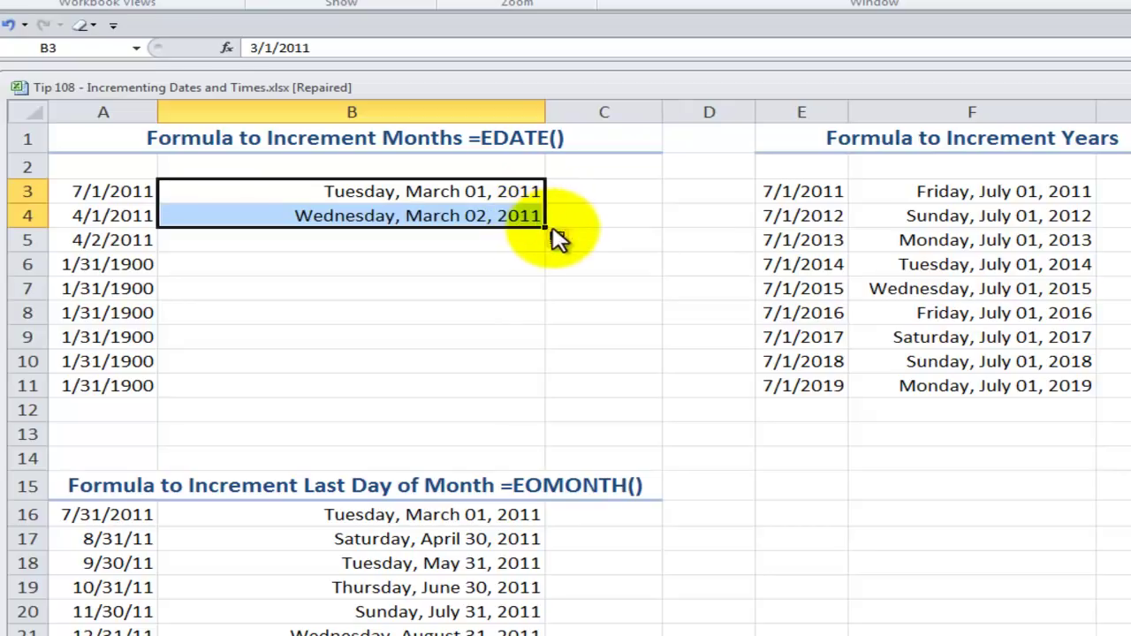
{"action": "left_click", "coordinate": [576, 237]}
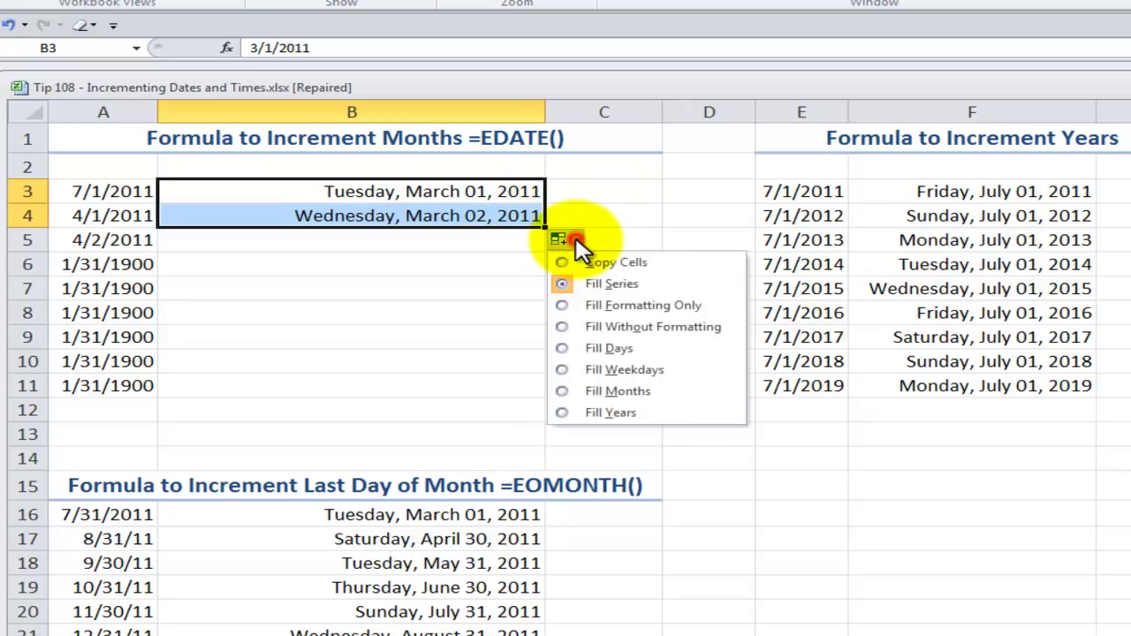
{"action": "left_click", "coordinate": [564, 304]}
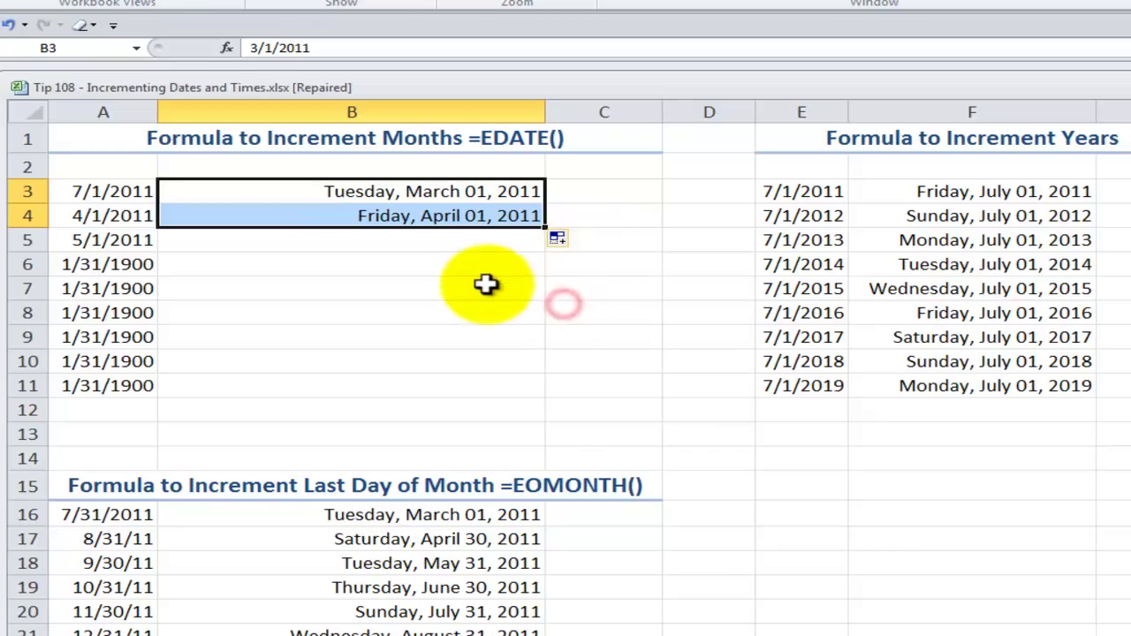
{"action": "left_click", "coordinate": [489, 220]}
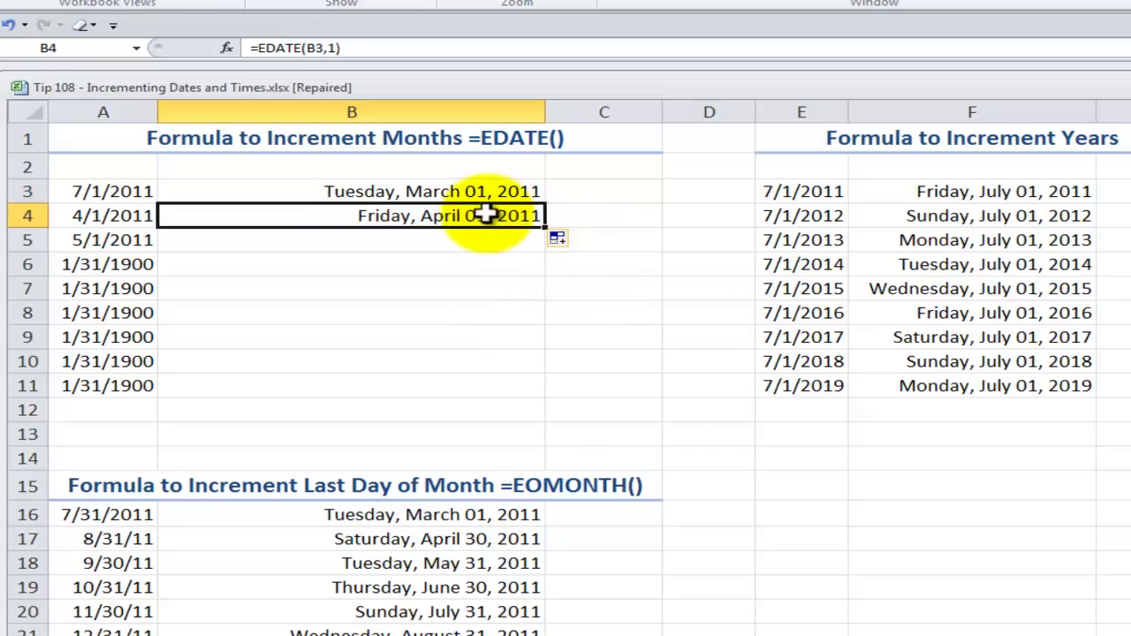
{"action": "double_click", "coordinate": [546, 228]}
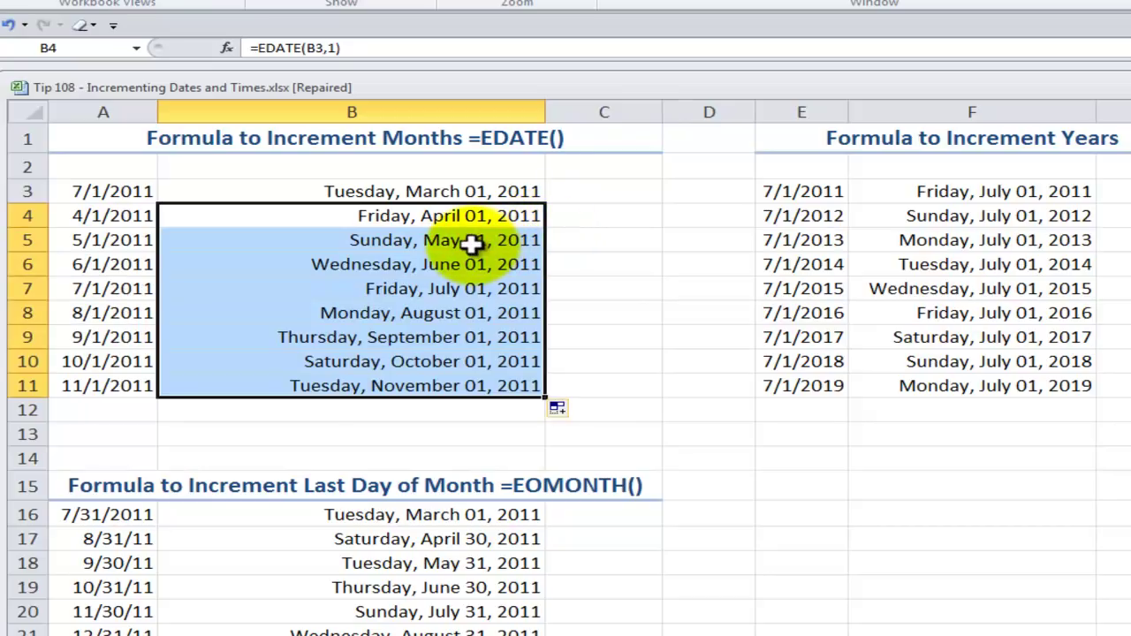
- Set the start date in B3 to 1/1/2011 and briefly show the sheet's formulas to check the EDATE column
{"action": "left_click", "coordinate": [427, 189]}
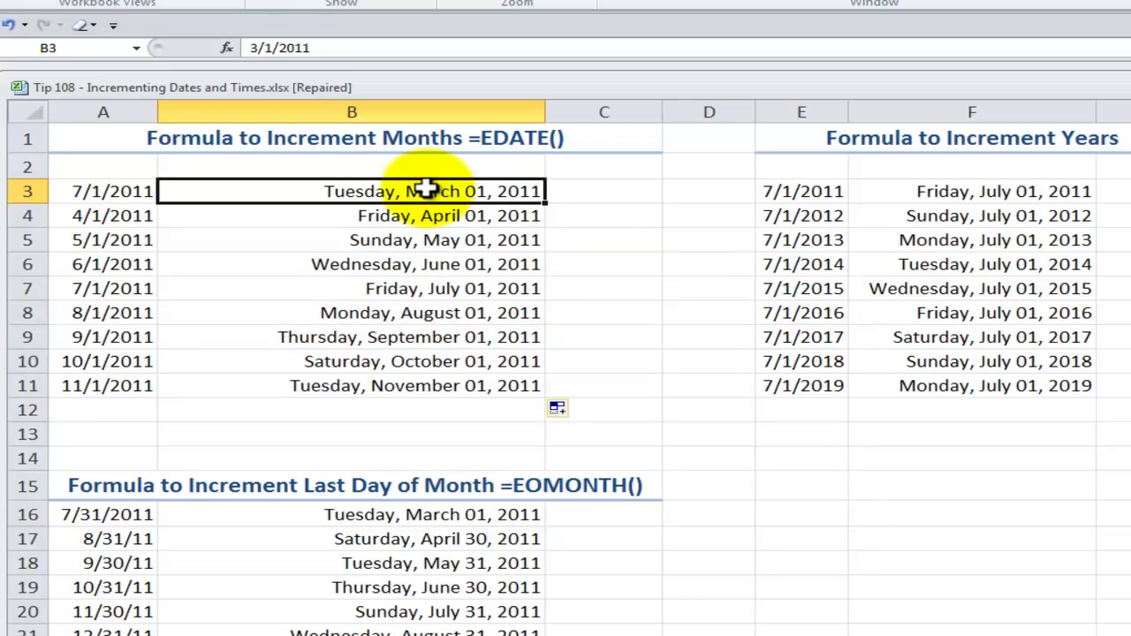
{"action": "type", "text": "1"}
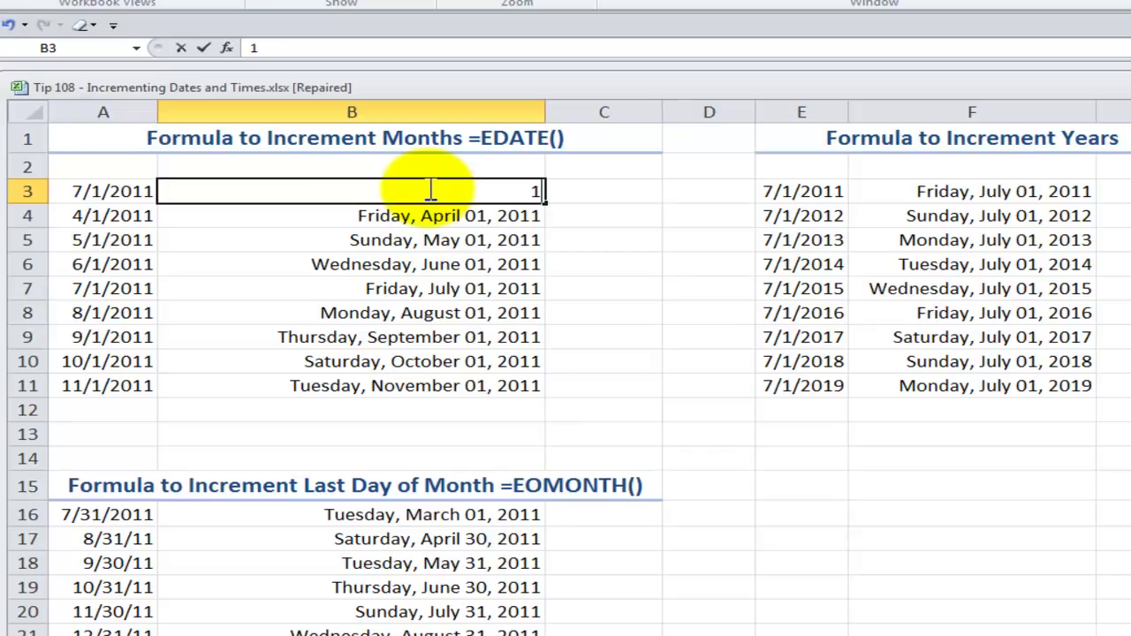
{"action": "type", "text": "/1/201"}
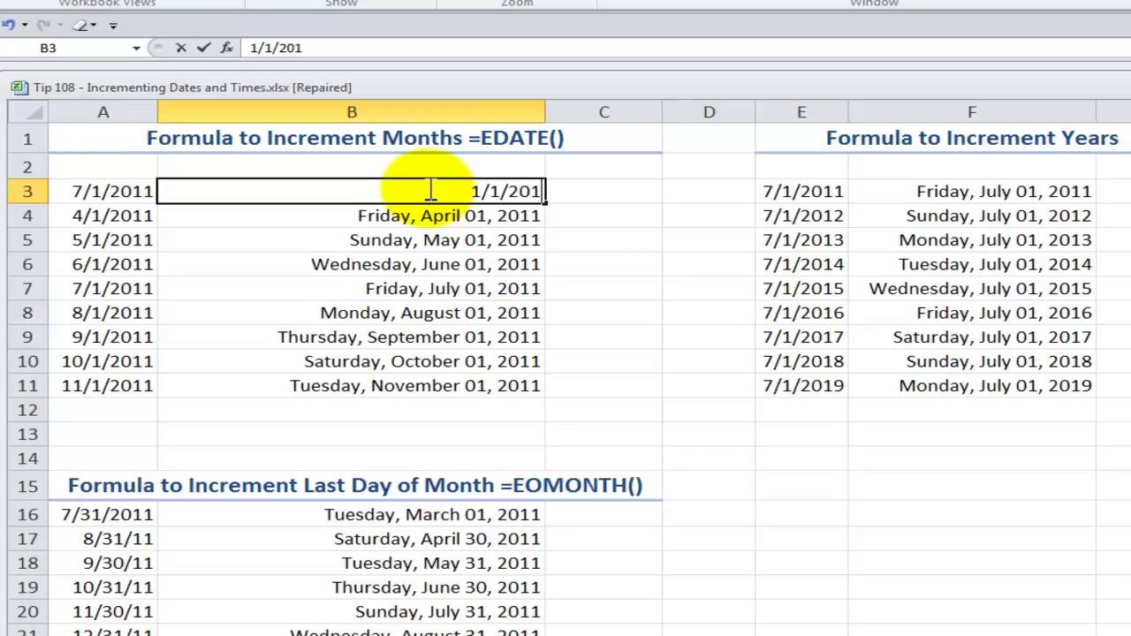
{"action": "type", "text": "1"}
{"action": "key", "text": "ctrl+Return"}
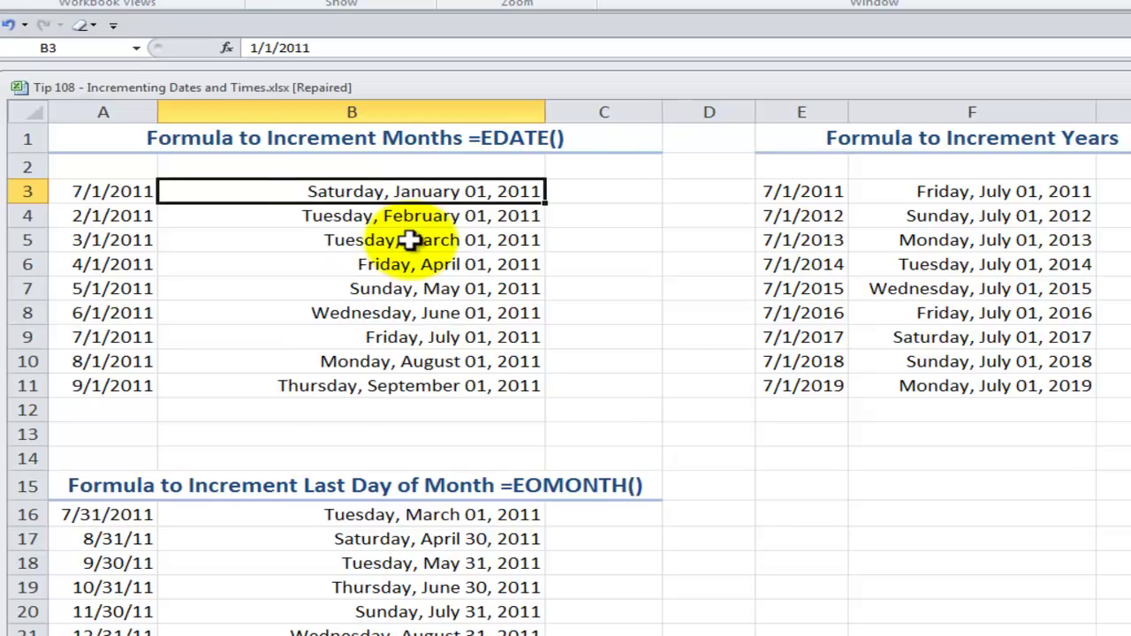
{"action": "key", "text": "ctrl+grave"}
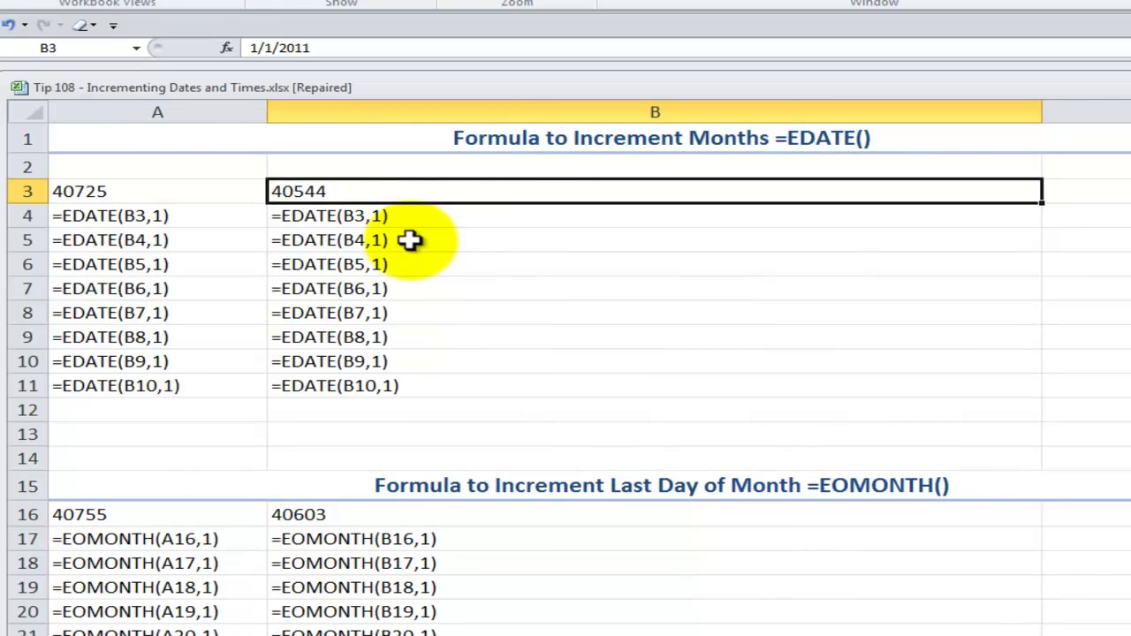
{"action": "key", "text": "ctrl+grave"}
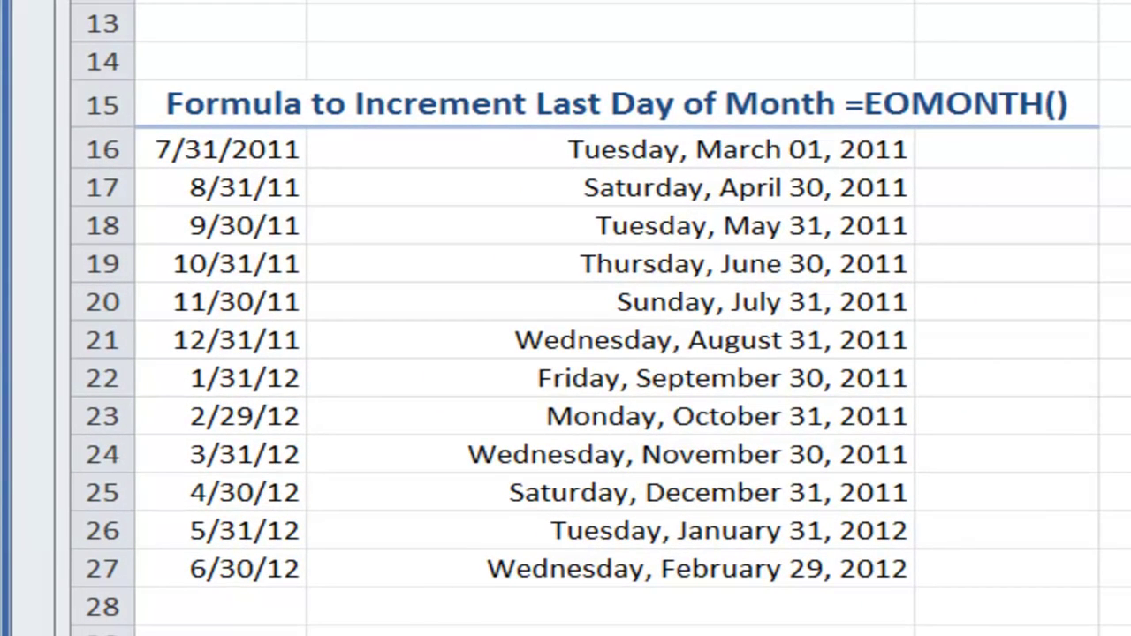
- Examine the Start_date and Months arguments of the EOMONTH function in B17 and the month-end dates through B27
{"action": "left_click", "coordinate": [688, 187]}
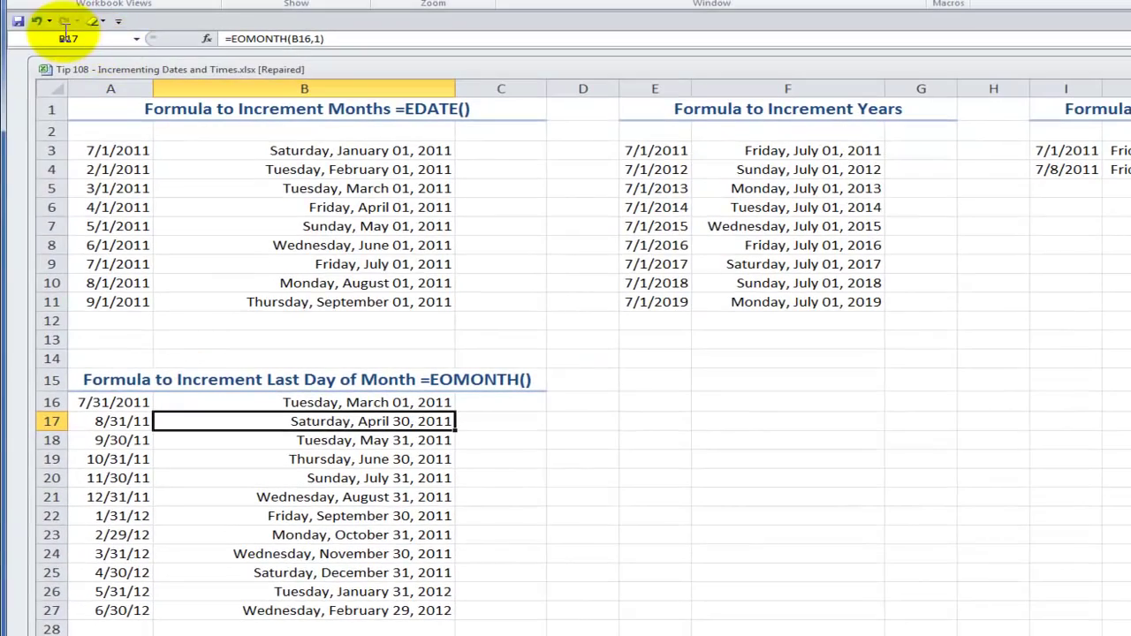
{"action": "left_click", "coordinate": [211, 39]}
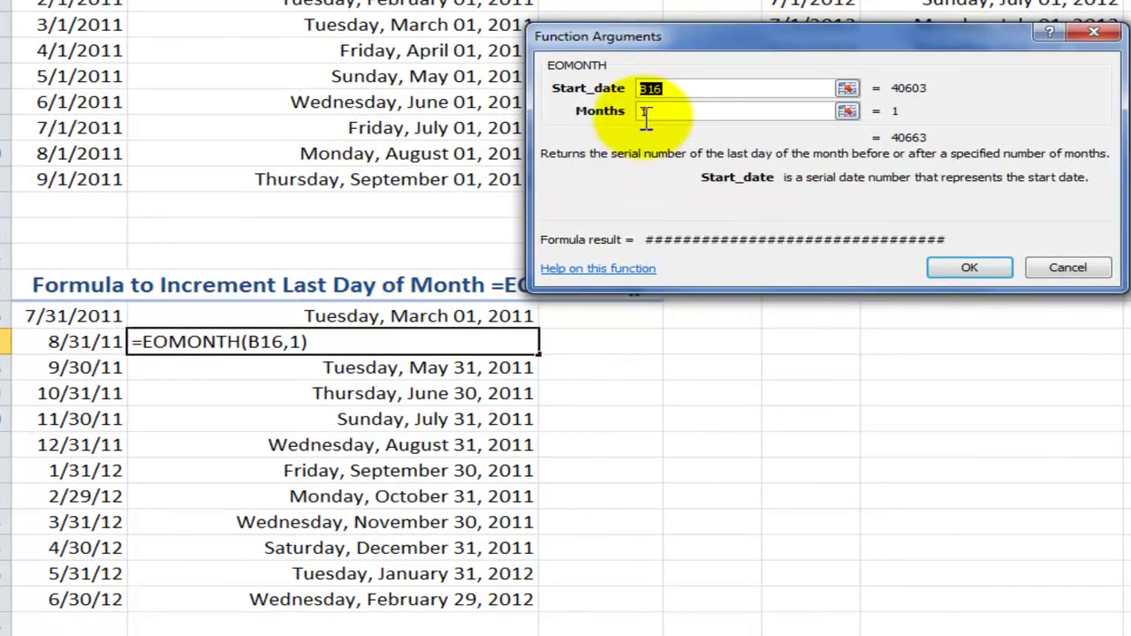
{"action": "left_click", "coordinate": [950, 265]}
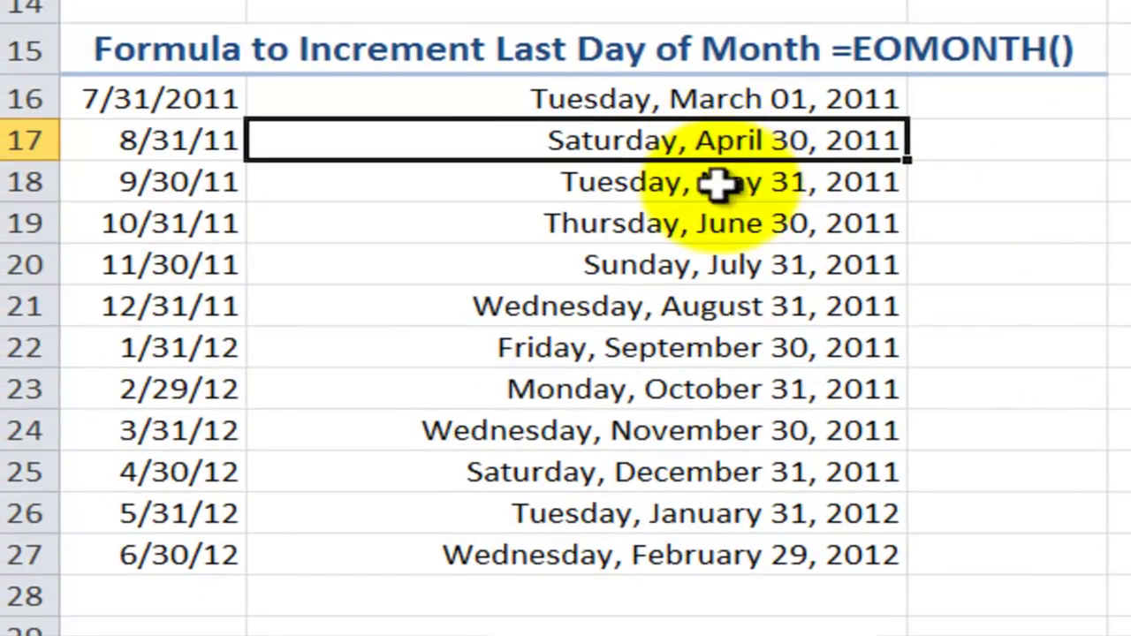
{"action": "left_click", "coordinate": [724, 182]}
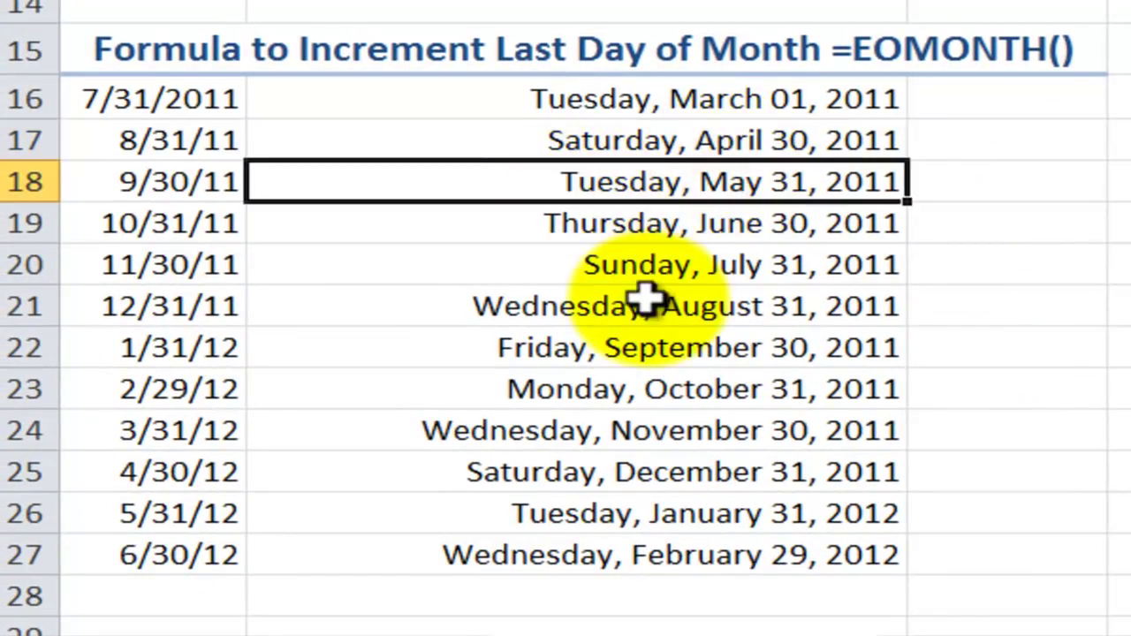
{"action": "left_click", "coordinate": [714, 557]}
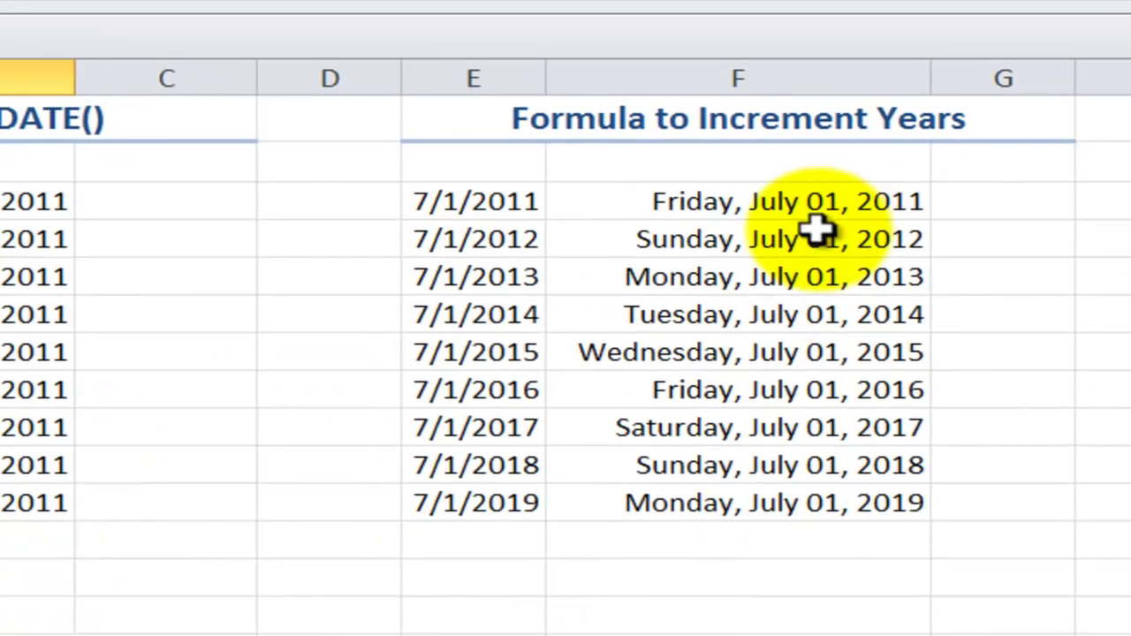
- Inspect the year-incrementing formula in F4 and the Serial_number argument of its nested MONTH function
{"action": "left_click", "coordinate": [817, 230]}
{"action": "double_click", "coordinate": [818, 236]}
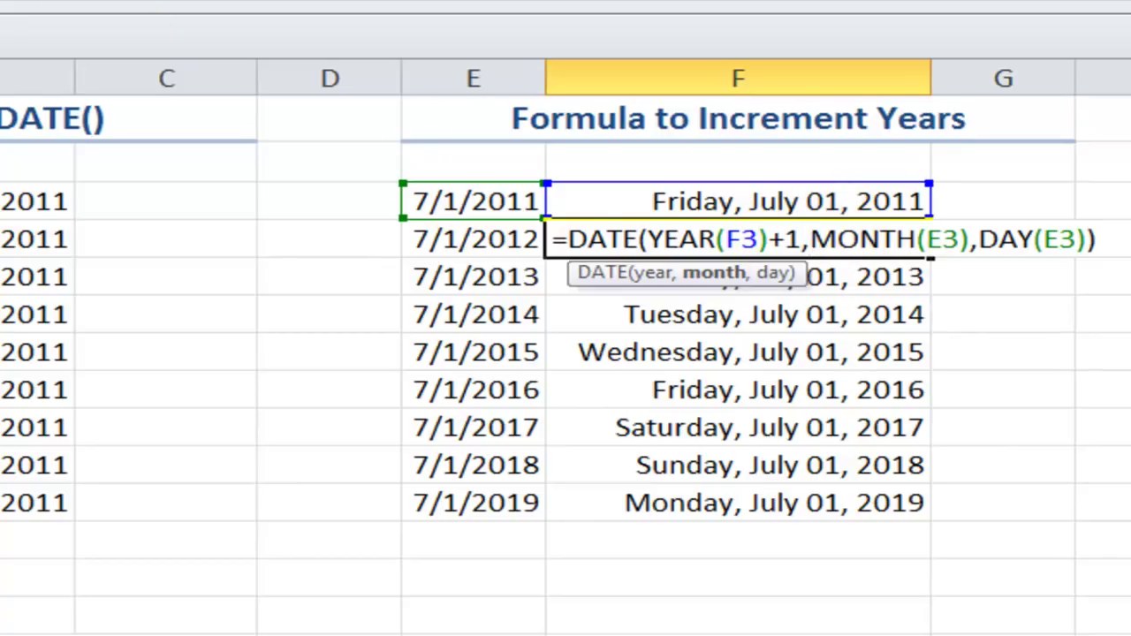
{"action": "key", "text": "shift+F3"}
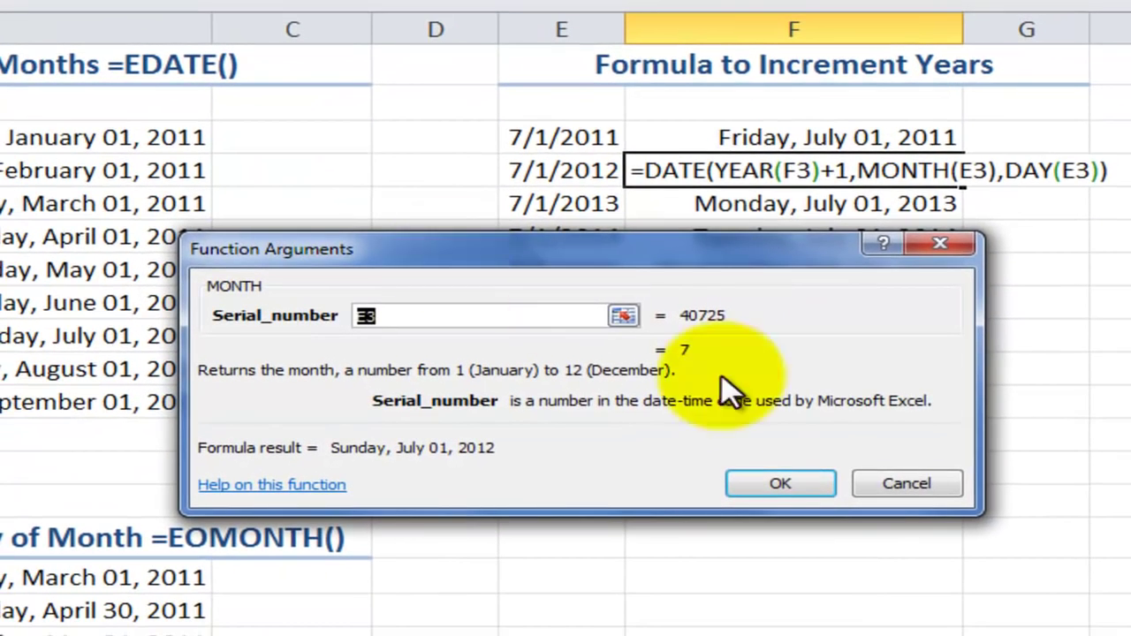
{"action": "left_click", "coordinate": [907, 484]}
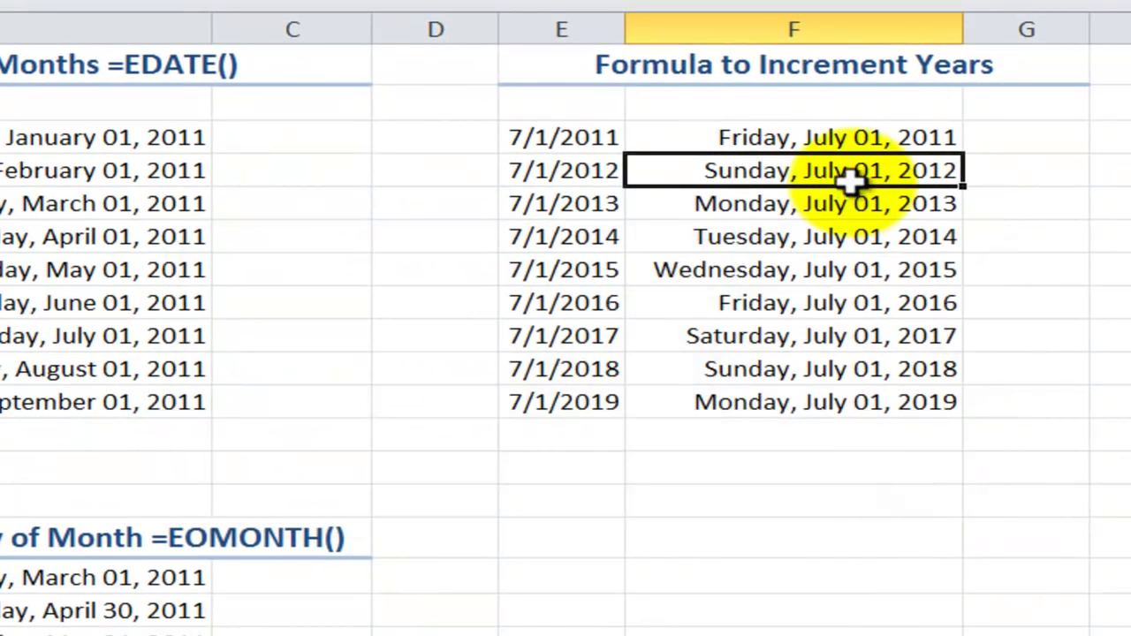
- Examine the Year, Month and Day arguments of the outer DATE function in F4 without changing them
{"action": "double_click", "coordinate": [850, 176]}
{"action": "key", "text": "Escape"}
{"action": "left_click", "coordinate": [749, 164]}
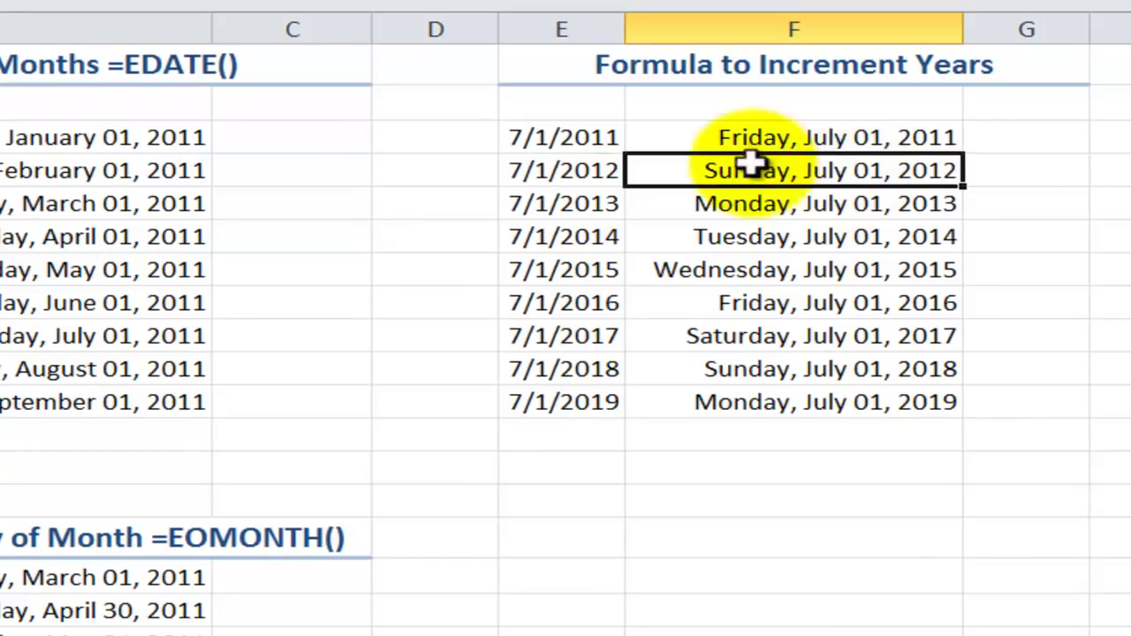
{"action": "key", "text": "F2"}
{"action": "key", "text": "shift+F3"}
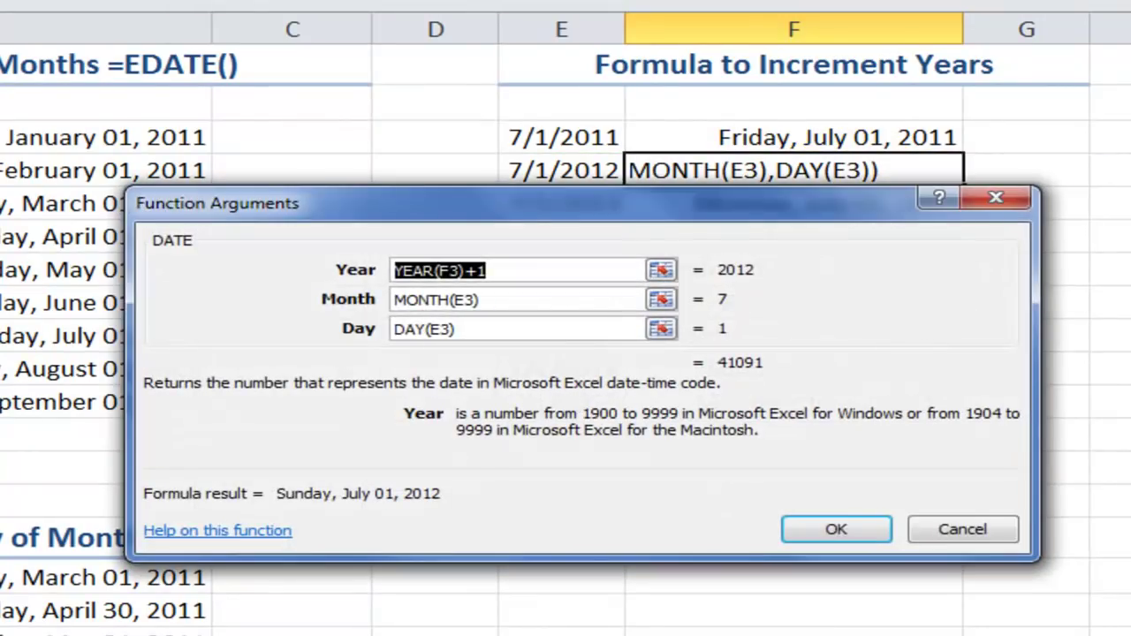
{"action": "left_click", "coordinate": [422, 222]}
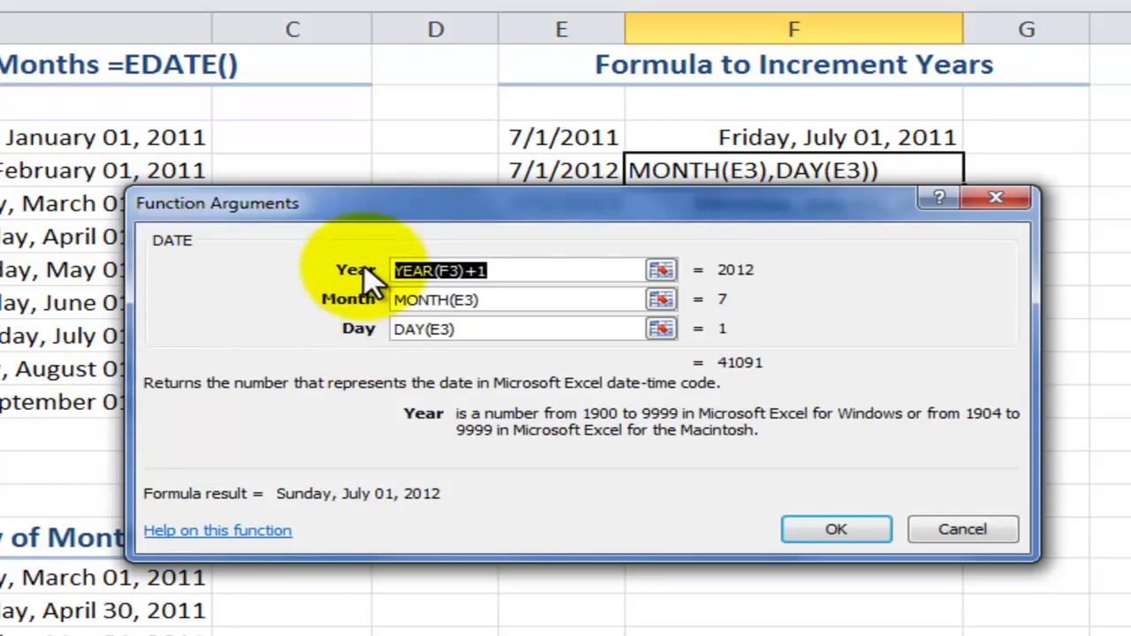
{"action": "left_click", "coordinate": [565, 271]}
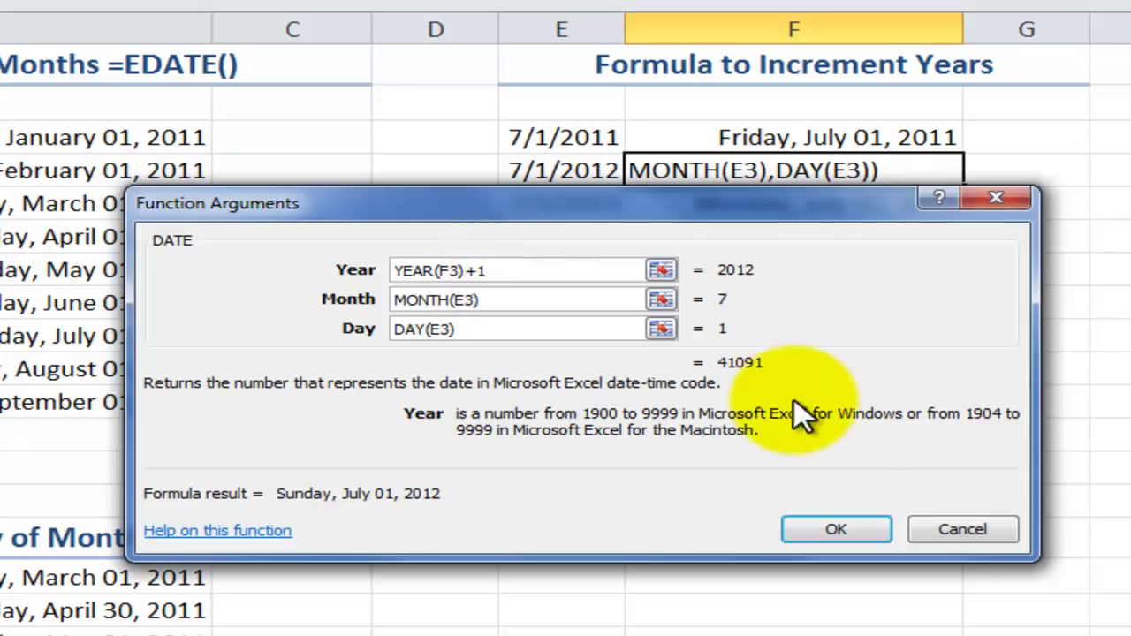
{"action": "left_click", "coordinate": [966, 528]}
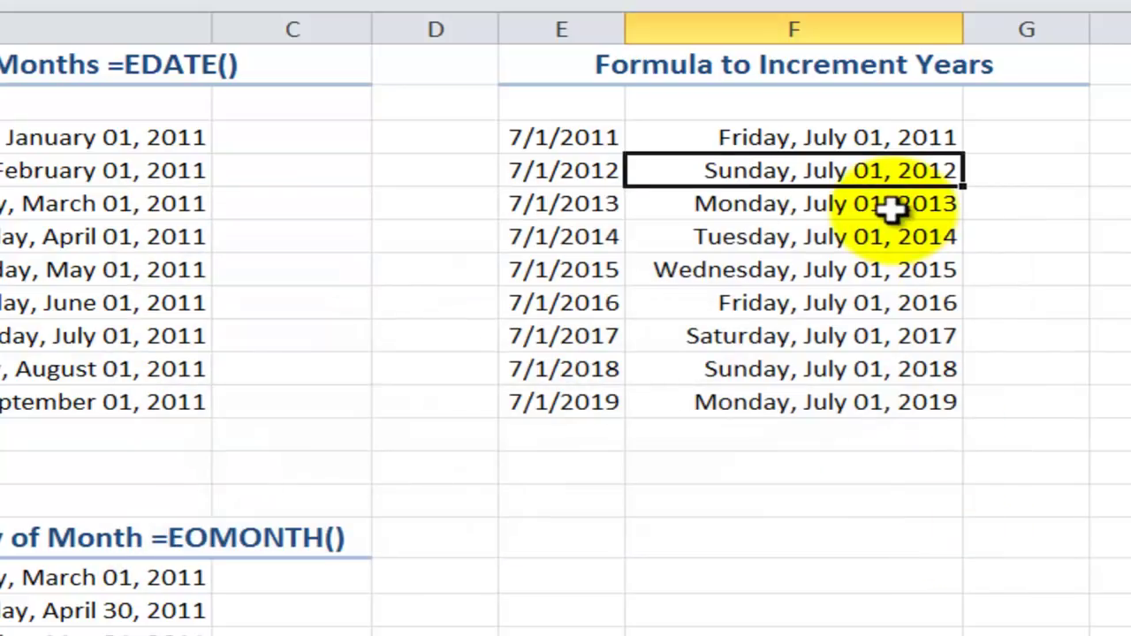
- Clear F4 and start a new DATE function there with year(F3)+1 as the Year argument
{"action": "key", "text": "Delete"}
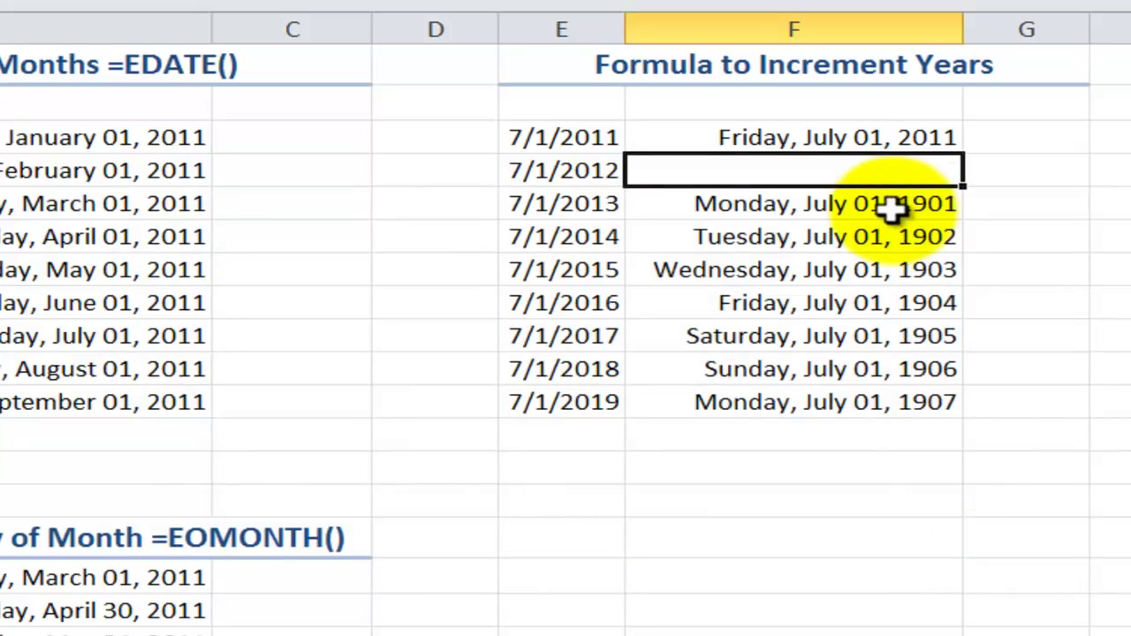
{"action": "type", "text": "=date"}
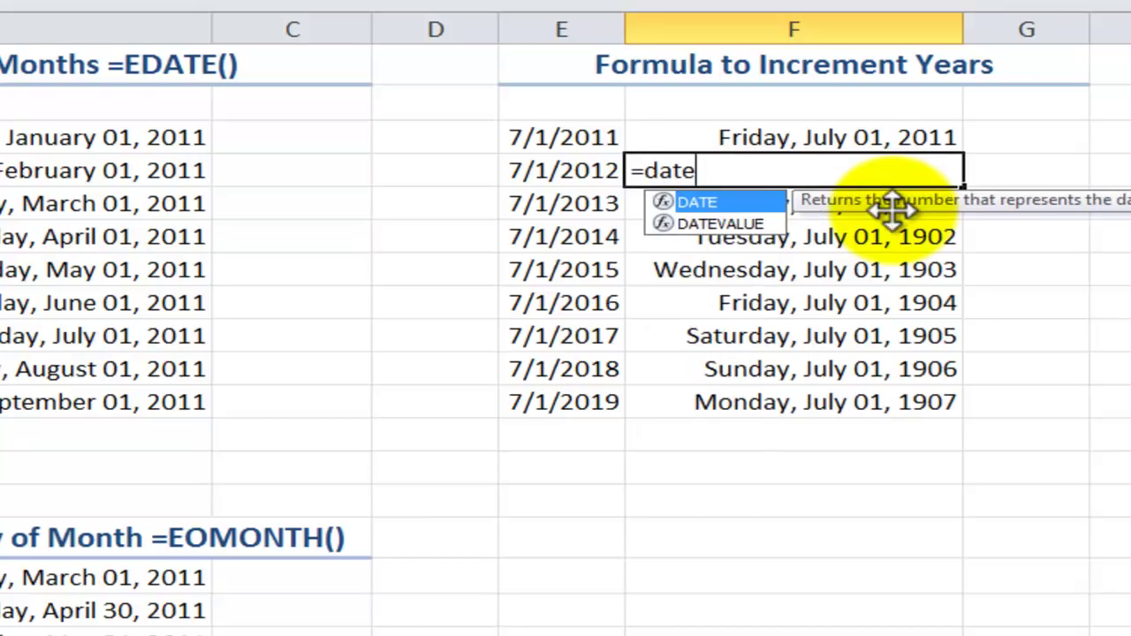
{"action": "key", "text": "Tab"}
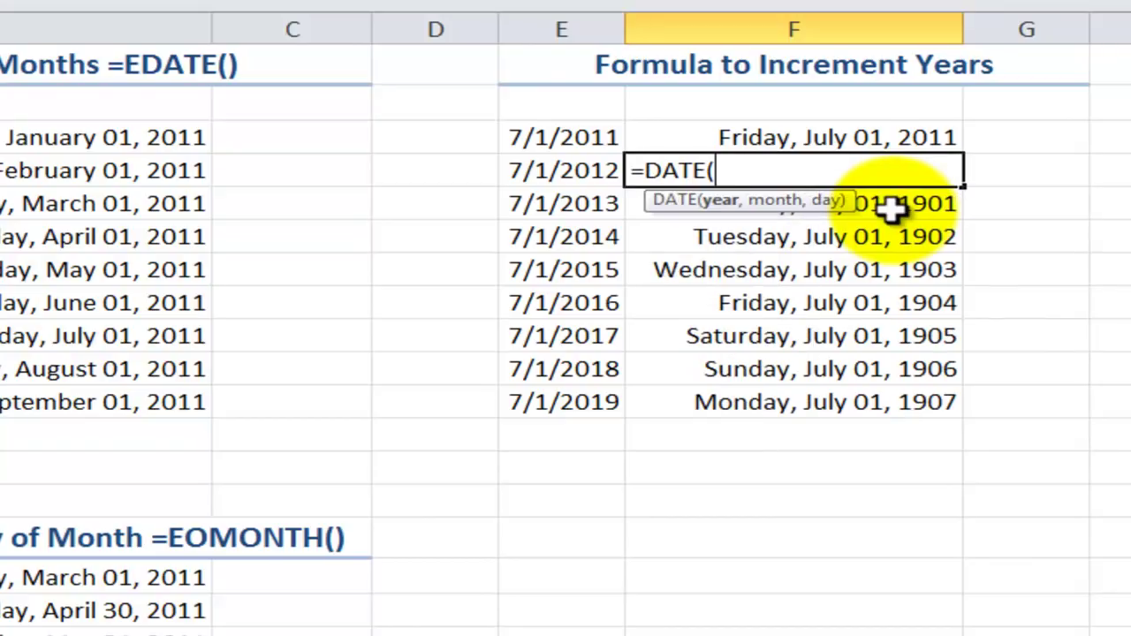
{"action": "key", "text": "ctrl+a"}
{"action": "left_click", "coordinate": [430, 270]}
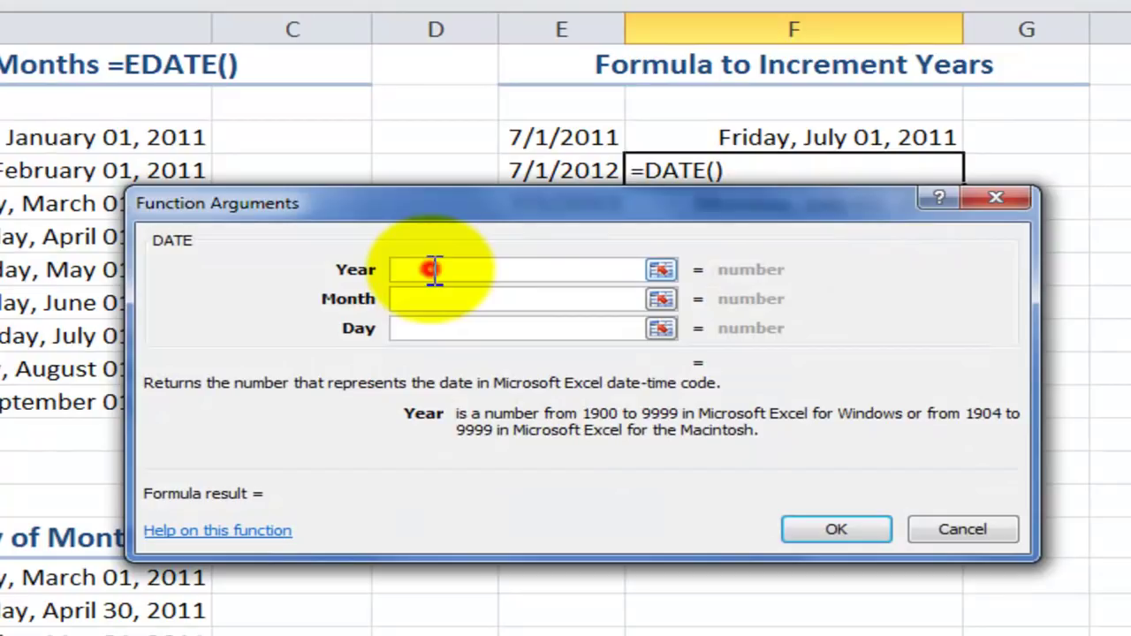
{"action": "type", "text": "y"}
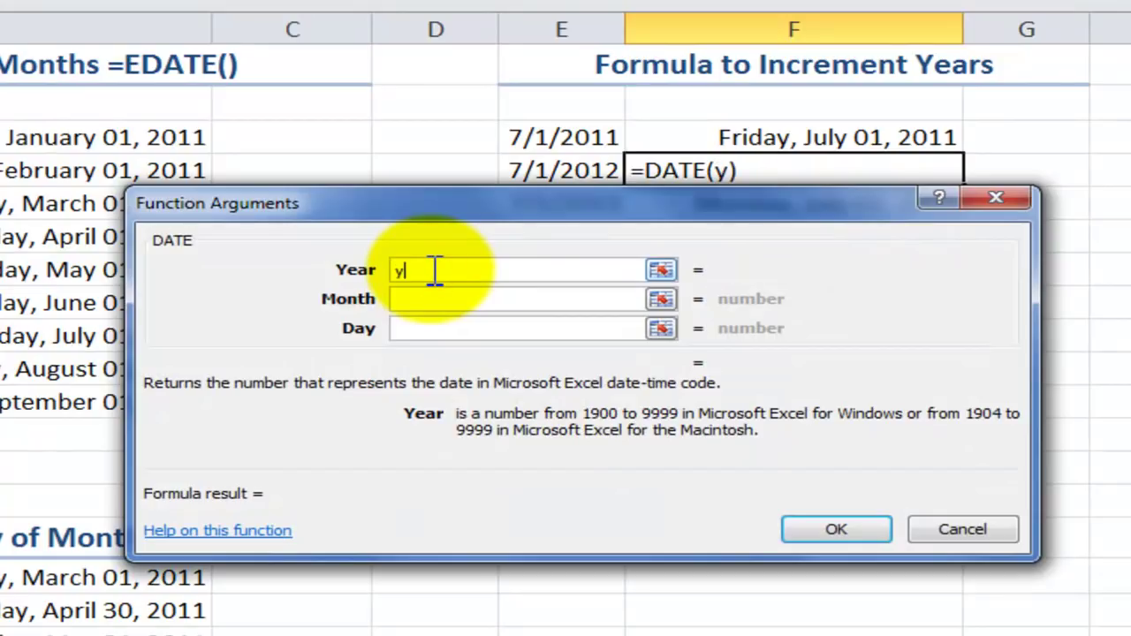
{"action": "type", "text": "ear("}
{"action": "left_click", "coordinate": [710, 134]}
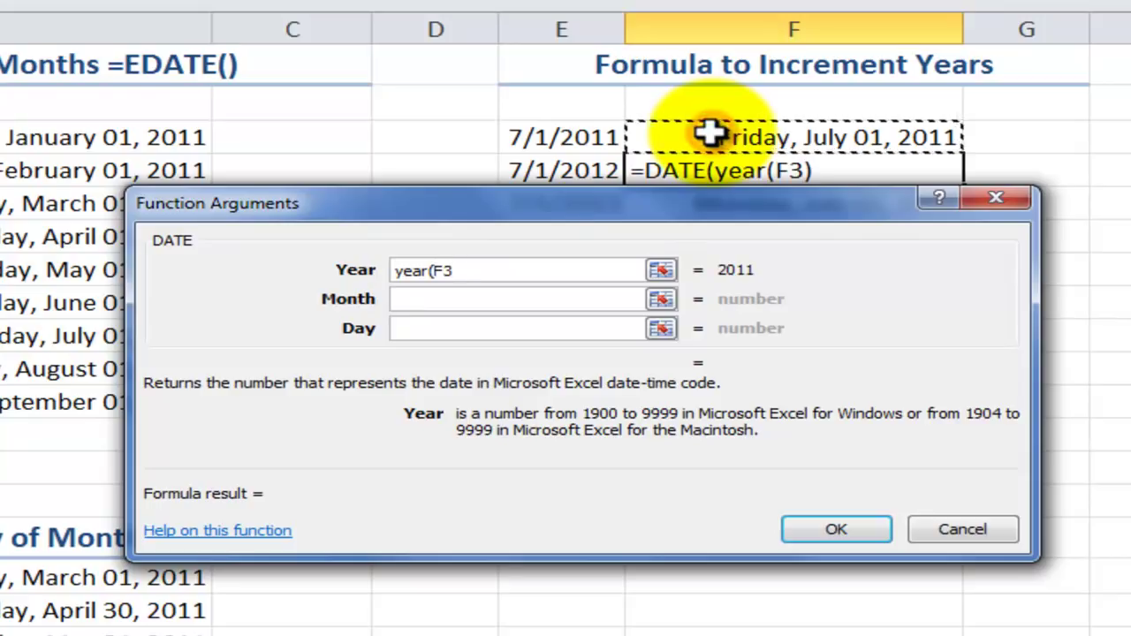
{"action": "type", "text": ")"}
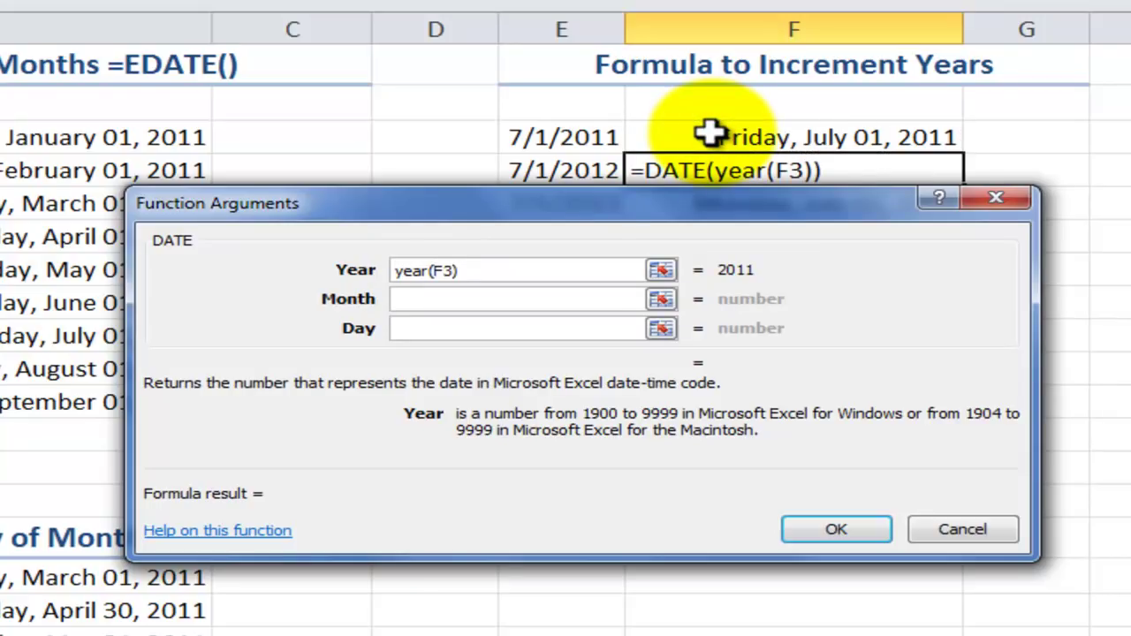
{"action": "type", "text": "+1"}
- Set the Month argument of the DATE function in F4 to month(F3)
{"action": "left_click", "coordinate": [444, 298]}
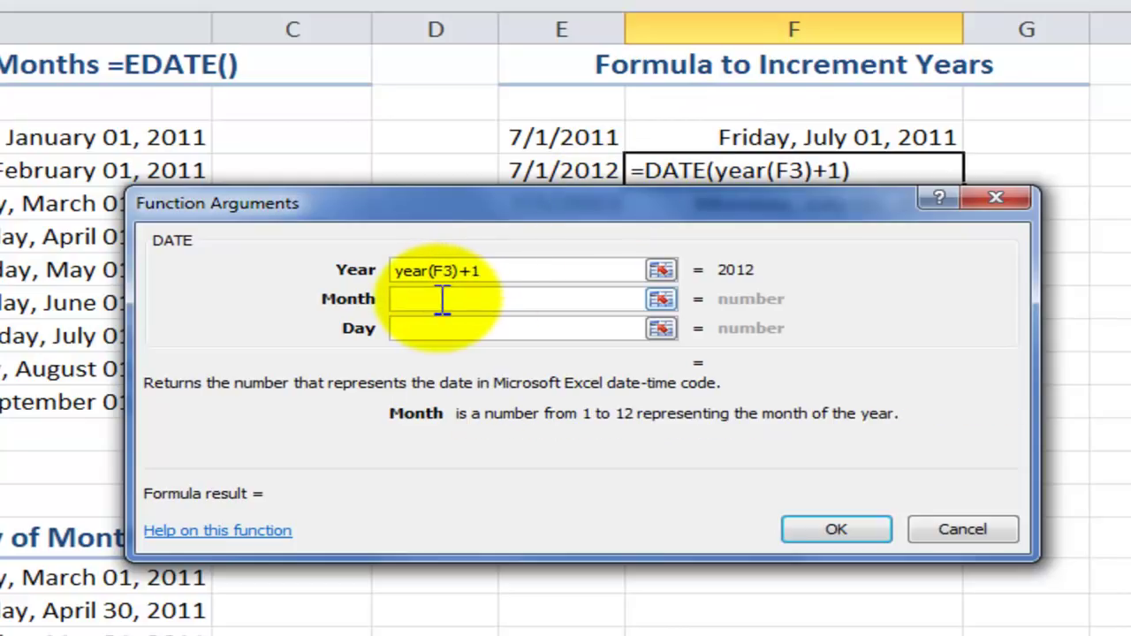
{"action": "type", "text": "mo"}
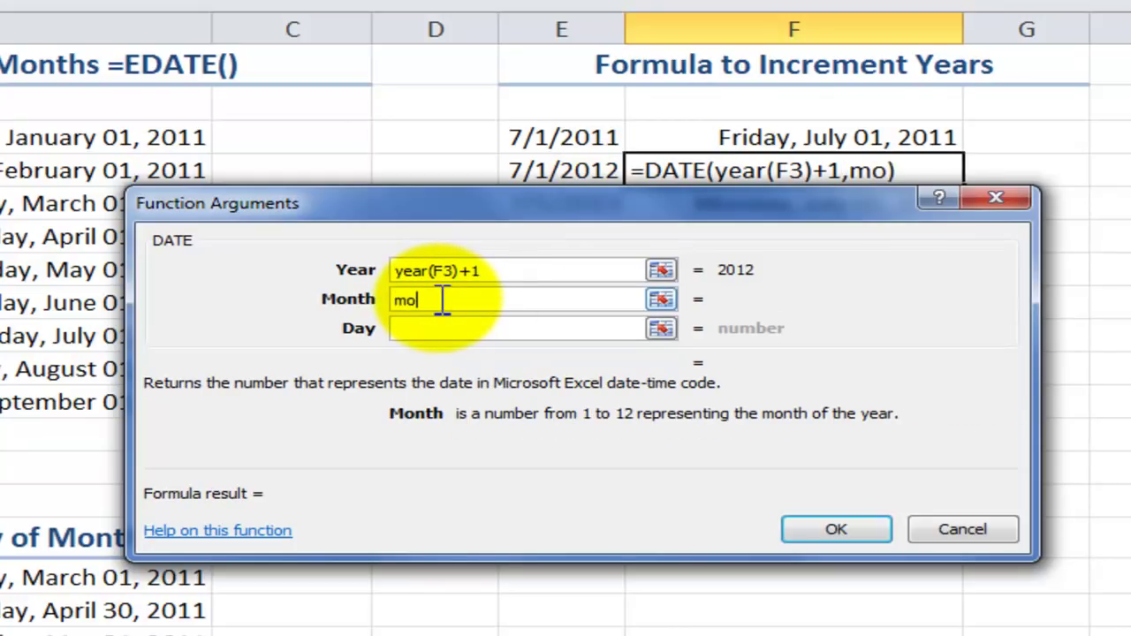
{"action": "type", "text": "nth("}
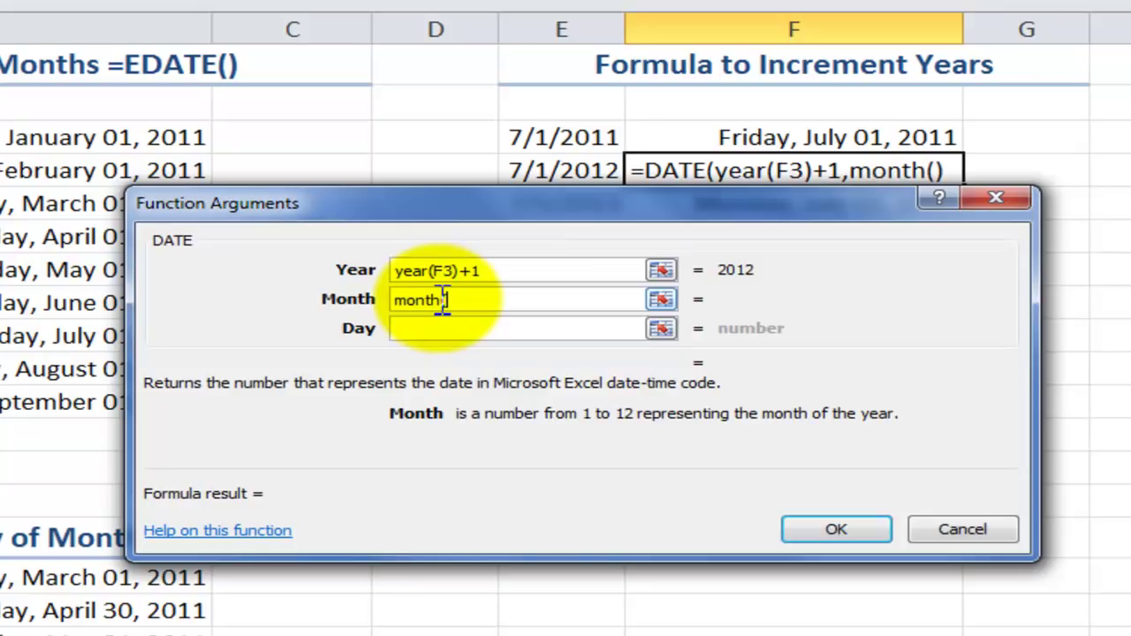
{"action": "left_click", "coordinate": [697, 134]}
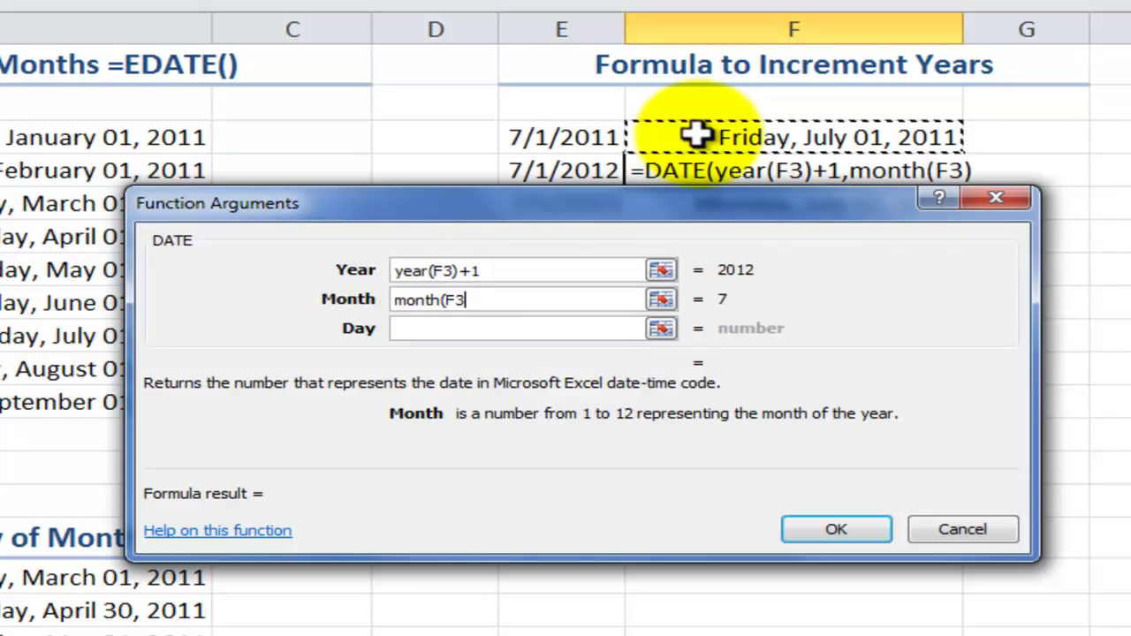
{"action": "type", "text": ")"}
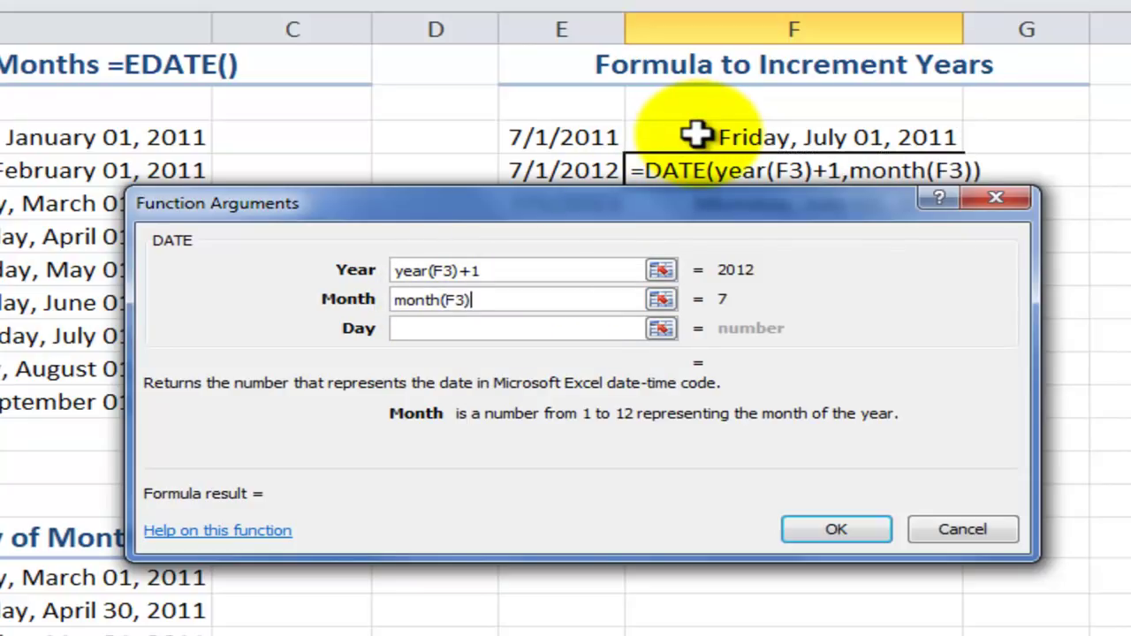
- Set the Day argument of the DATE function in F4 to day(F3) and complete the formula
{"action": "left_click", "coordinate": [444, 327]}
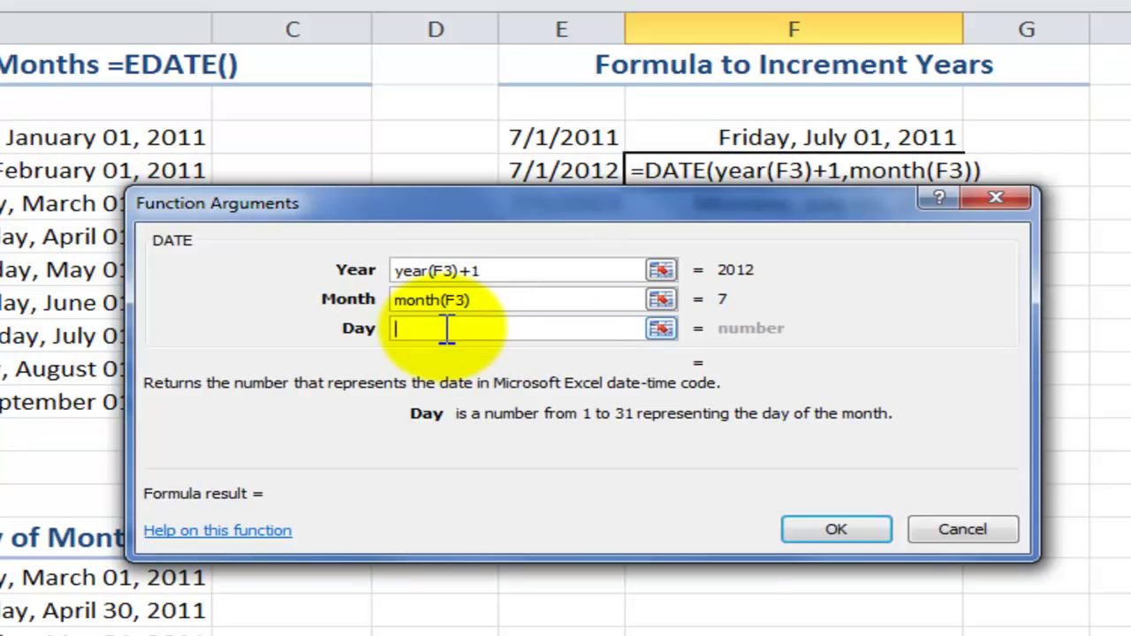
{"action": "type", "text": "day("}
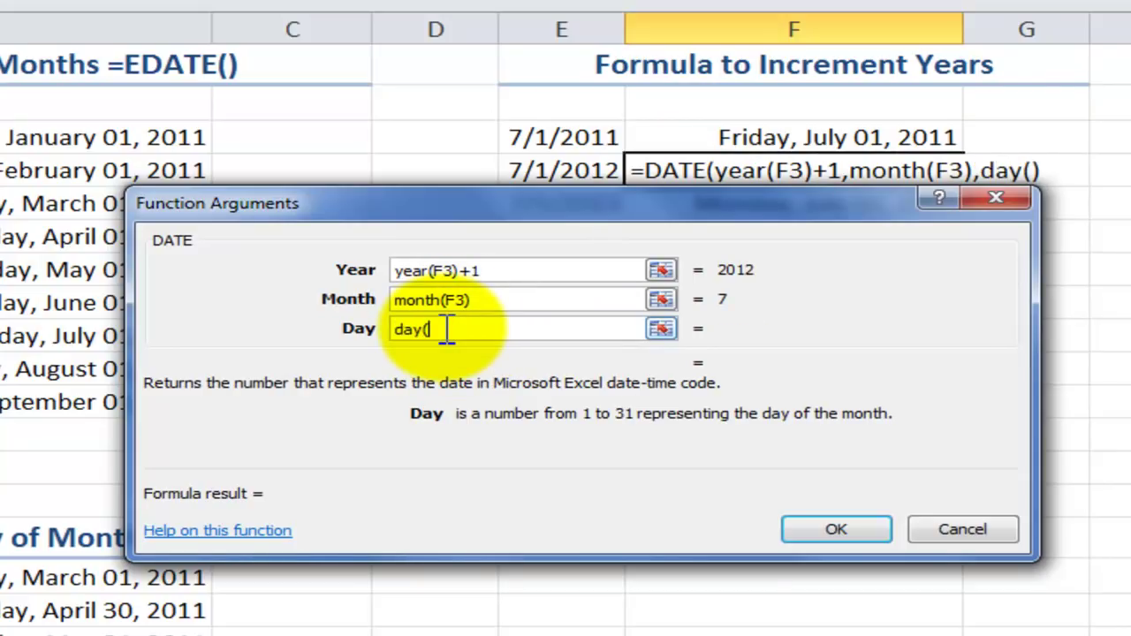
{"action": "left_click", "coordinate": [732, 139]}
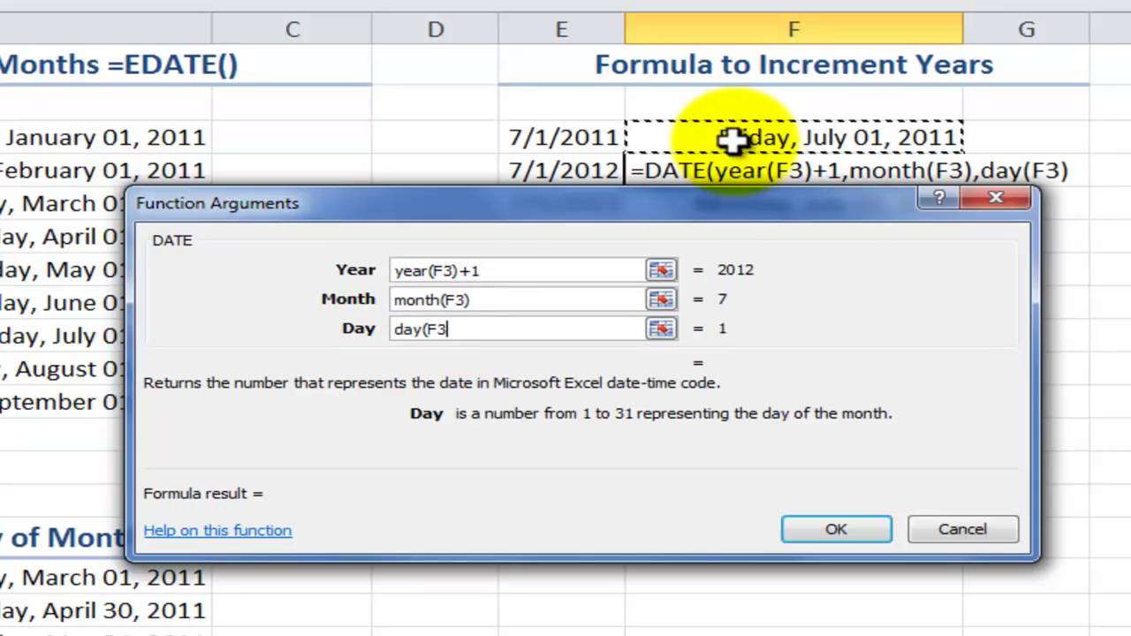
{"action": "type", "text": ")"}
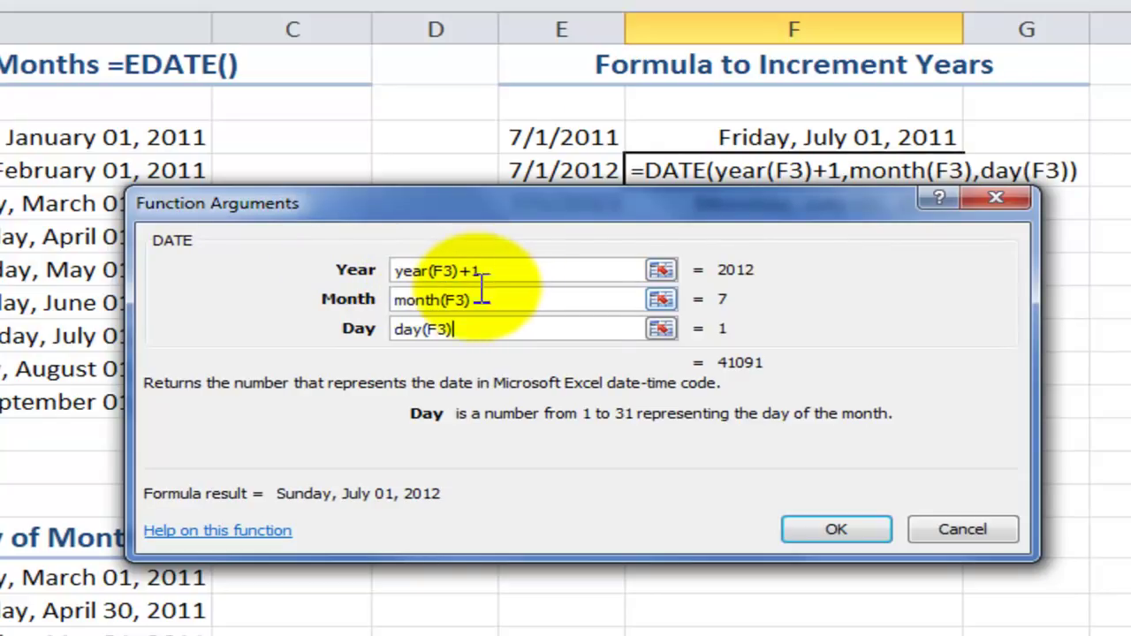
{"action": "left_click", "coordinate": [800, 533]}
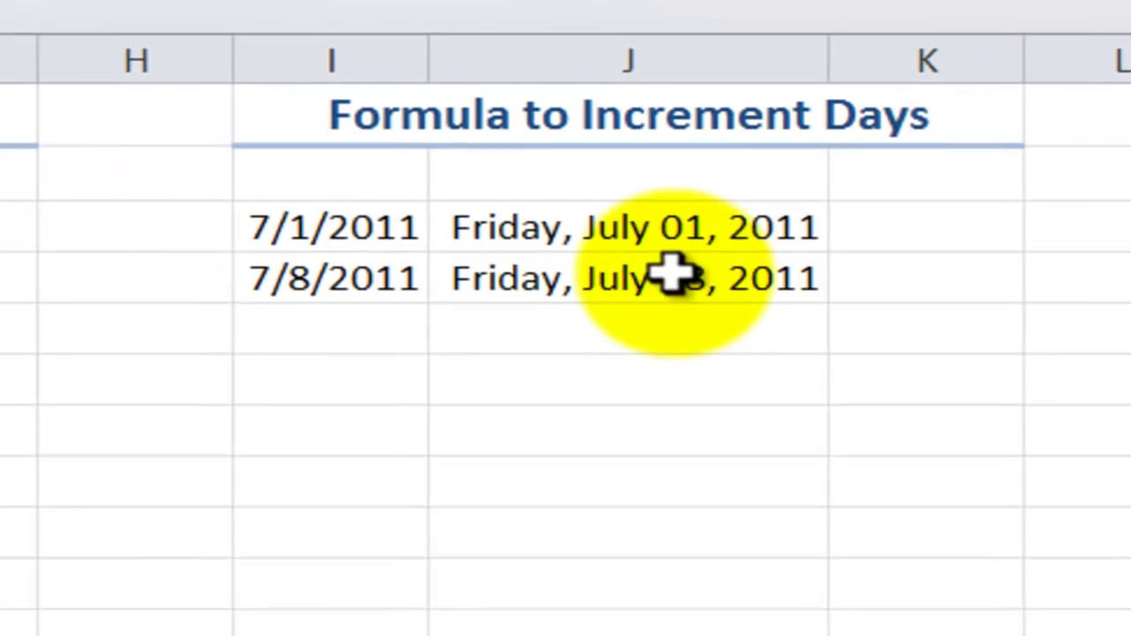
- Enter the formula =J3+7 in J4 to increment the date in J3 by seven days
{"action": "left_click", "coordinate": [640, 279]}
{"action": "type", "text": "=J3+7"}
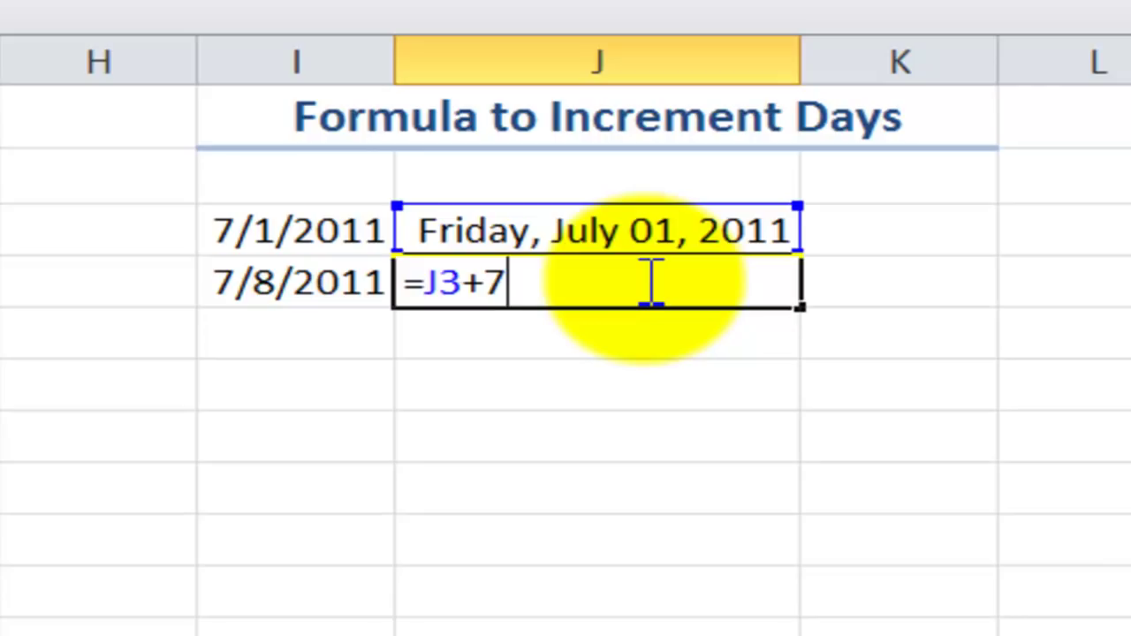
{"action": "key", "text": "ctrl+Return"}
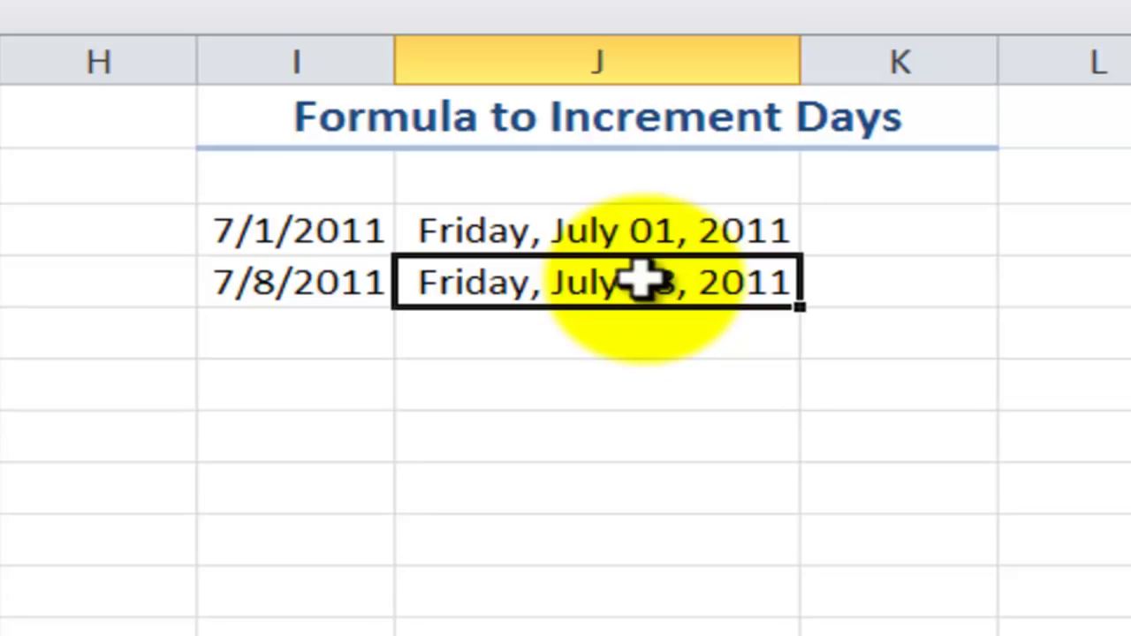
- Inspect the arguments of the IF function in N4 of the Formula to Increment Weekdays section, leaving the formula as it is
{"action": "key", "text": "Right"}
{"action": "key", "text": "Right"}
{"action": "key", "text": "Right"}
{"action": "key", "text": "Right"}
{"action": "key", "text": "Right"}
{"action": "key", "text": "Right"}
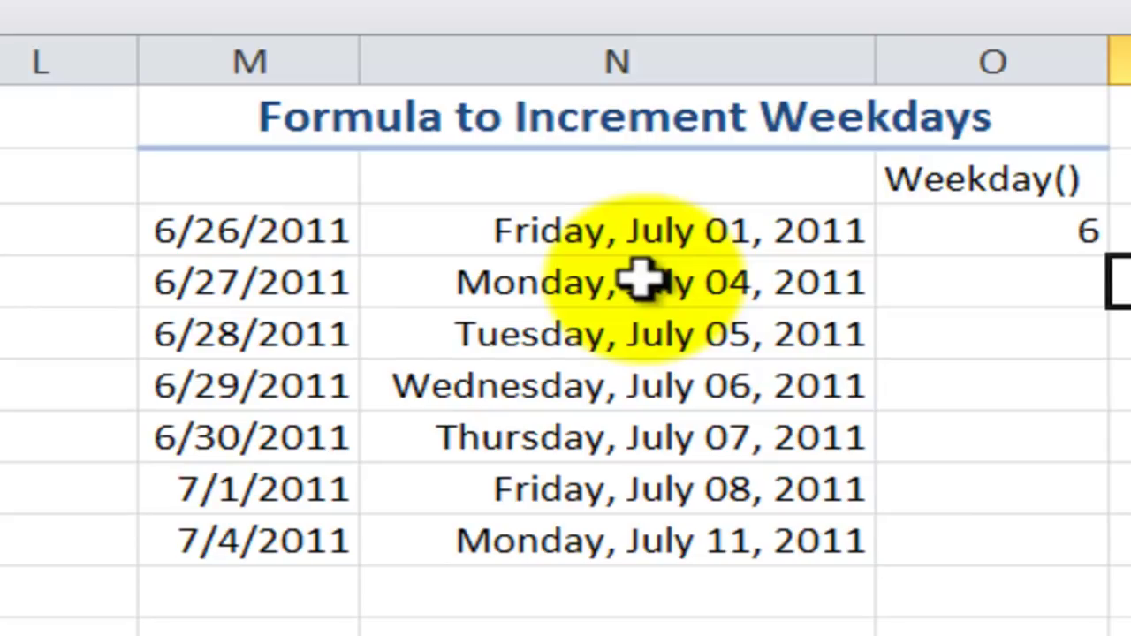
{"action": "key", "text": "Left"}
{"action": "key", "text": "Left"}
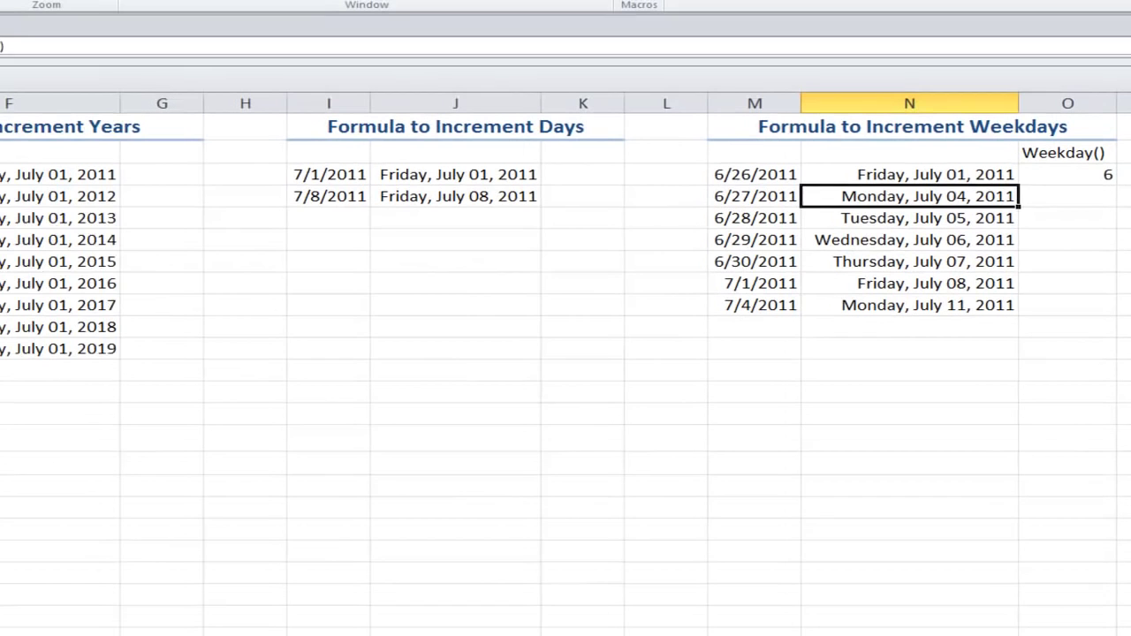
{"action": "key", "text": "shift+F3"}
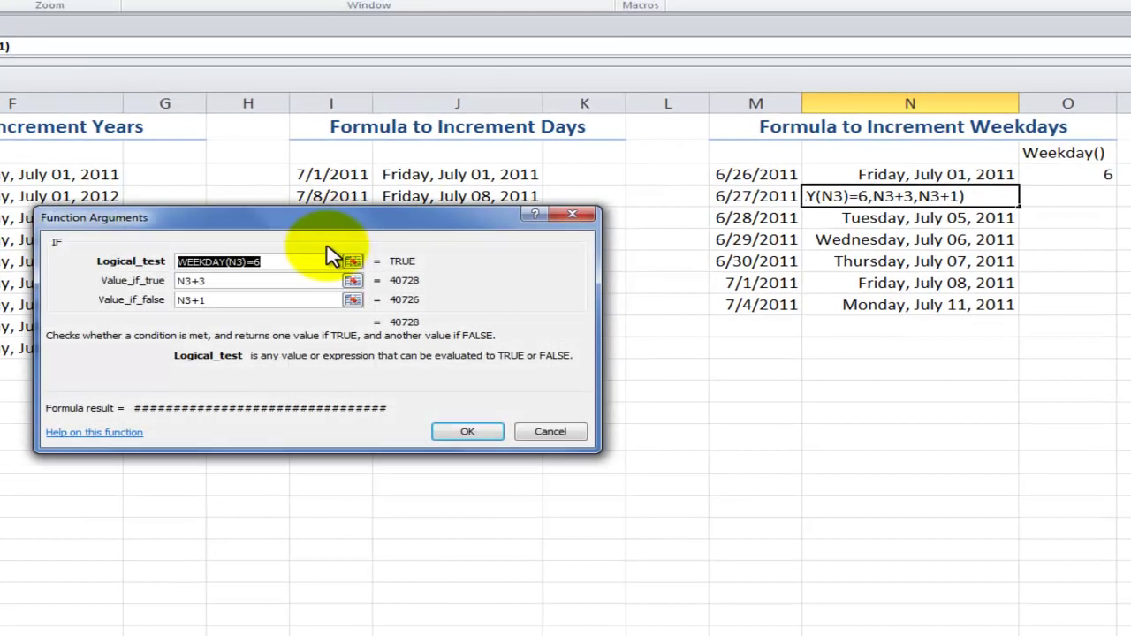
{"action": "left_click", "coordinate": [301, 262]}
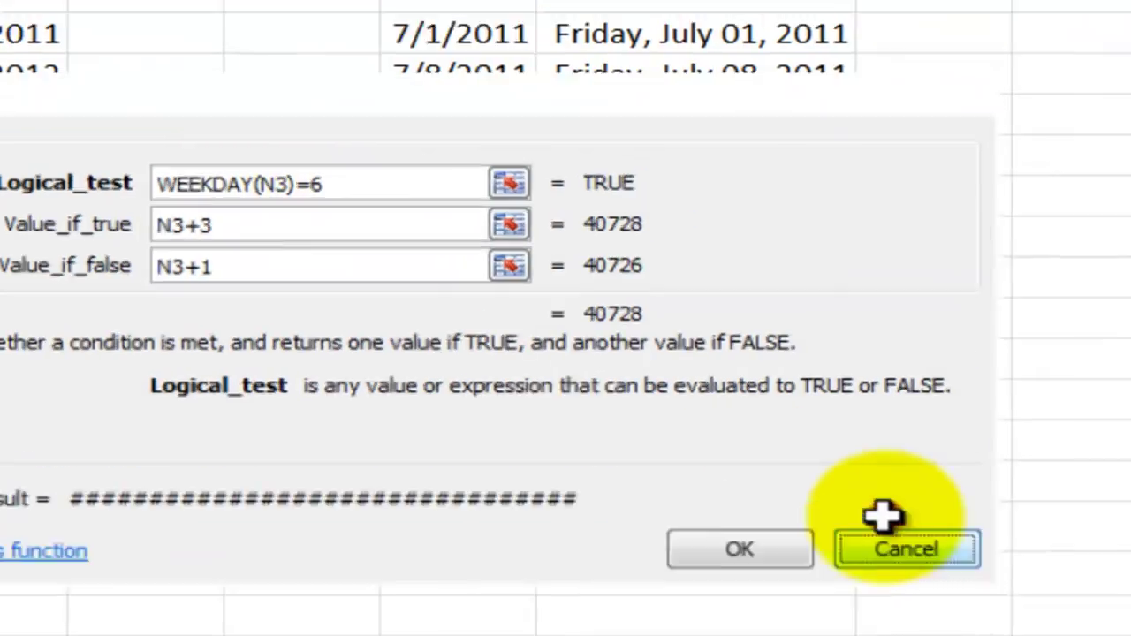
{"action": "left_click", "coordinate": [1008, 487]}
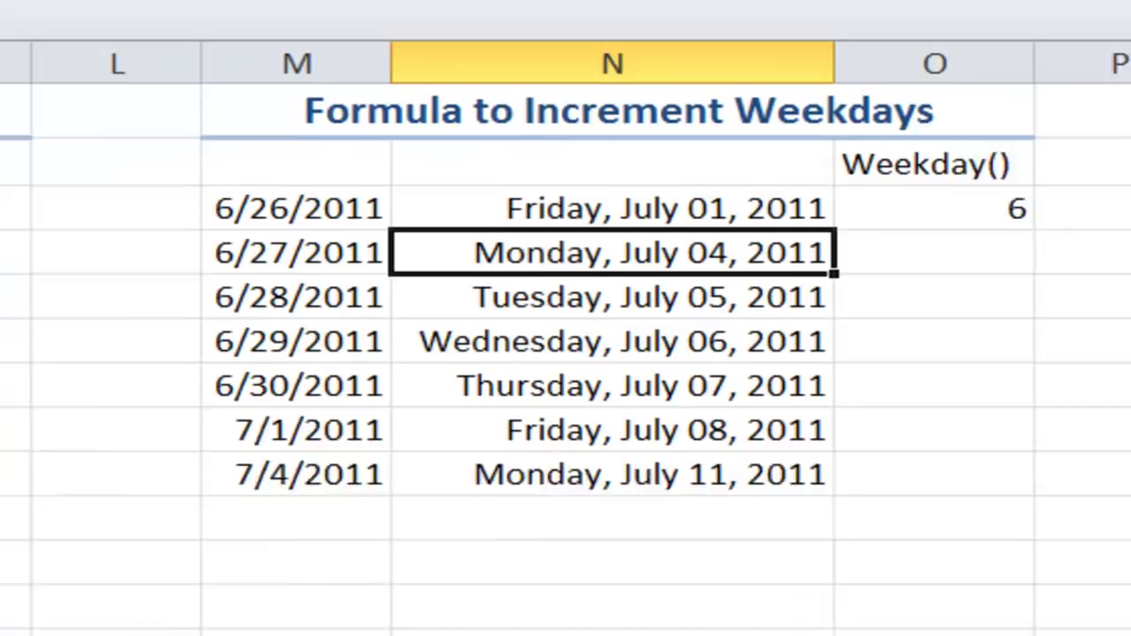
- Examine the WEEKDAY formula in O3 with its Serial_number and Return_type arguments, without changing it
{"action": "double_click", "coordinate": [783, 230]}
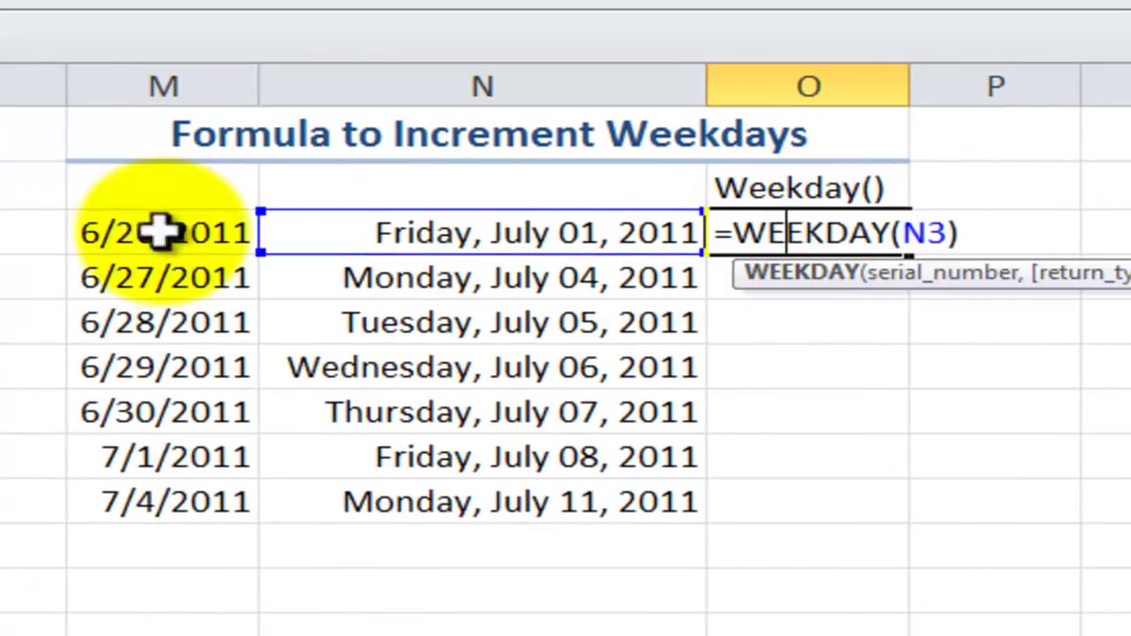
{"action": "key", "text": "Escape"}
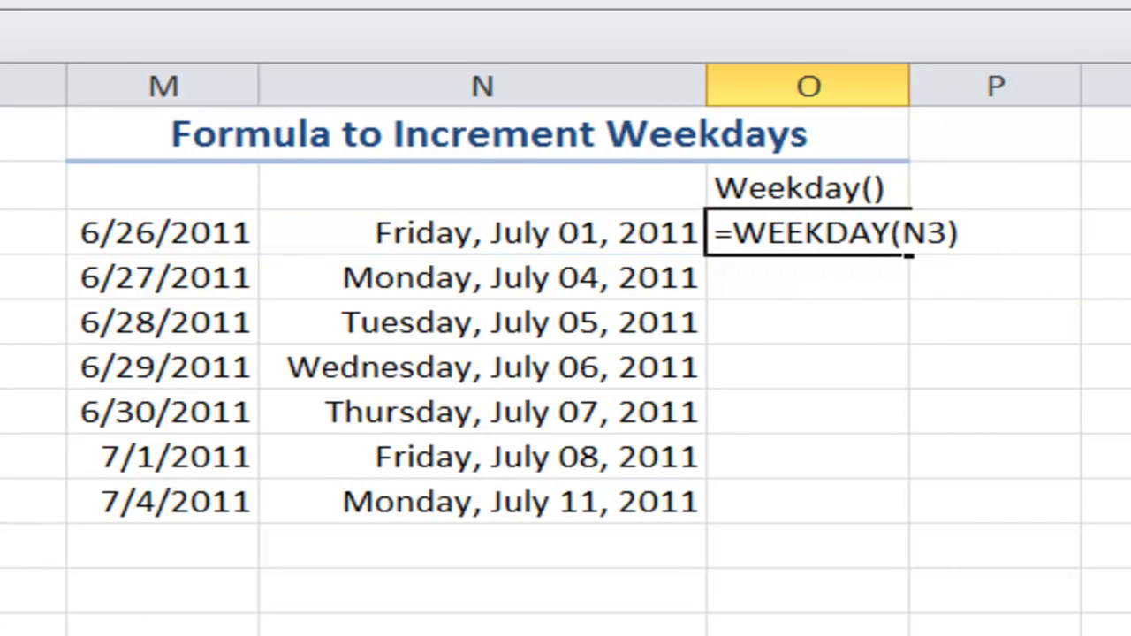
{"action": "key", "text": "shift+F3"}
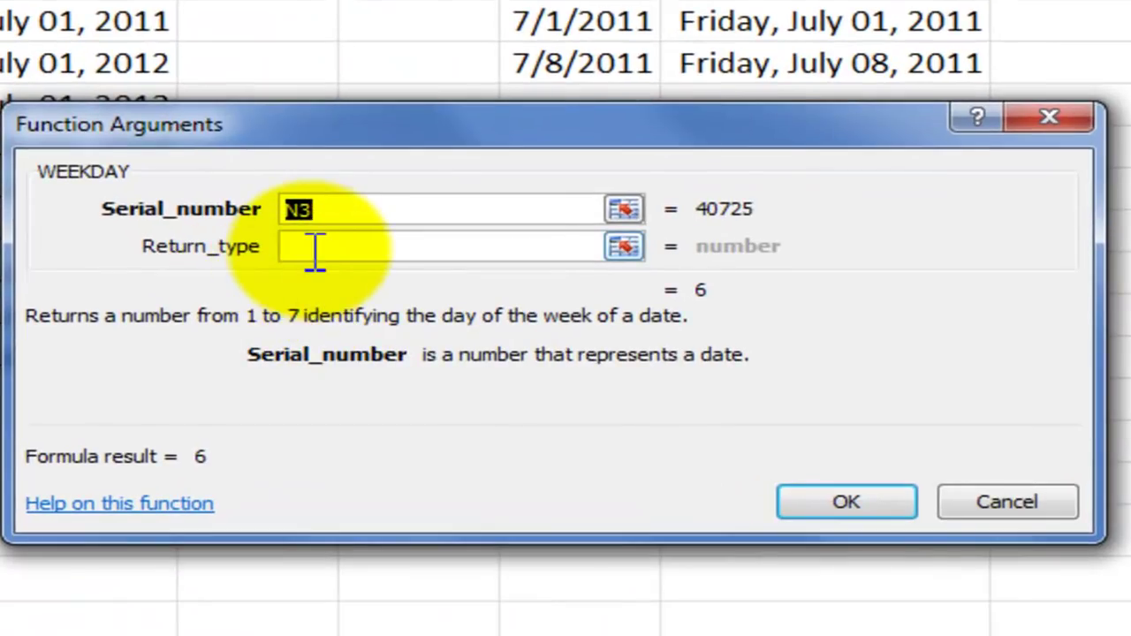
{"action": "left_click", "coordinate": [316, 250]}
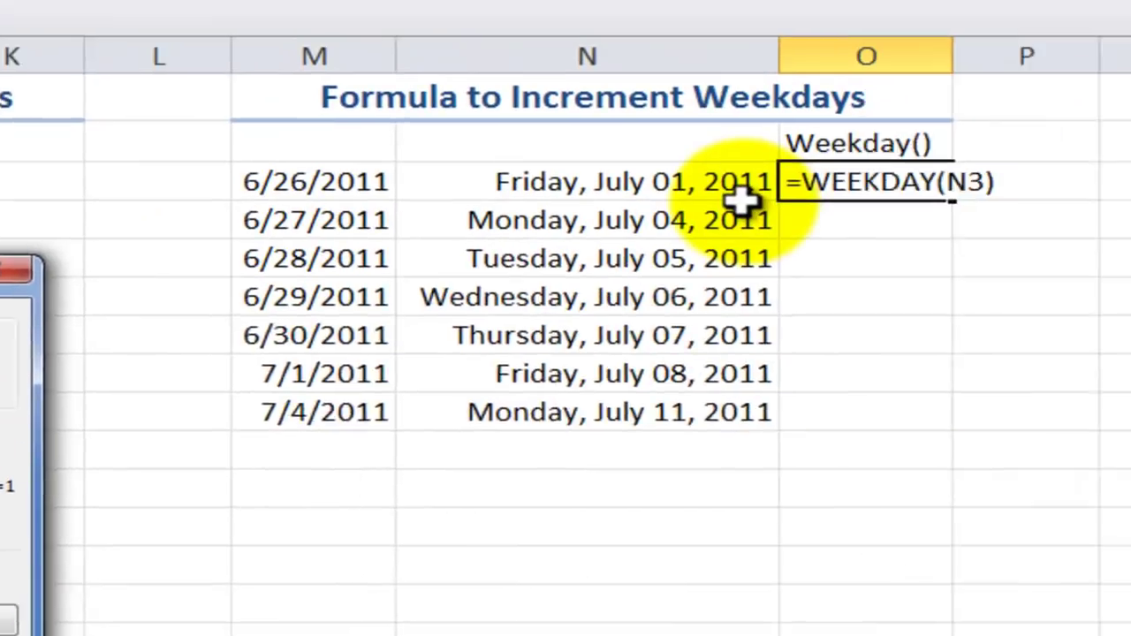
{"action": "key", "text": "Return"}
{"action": "double_click", "coordinate": [613, 221]}
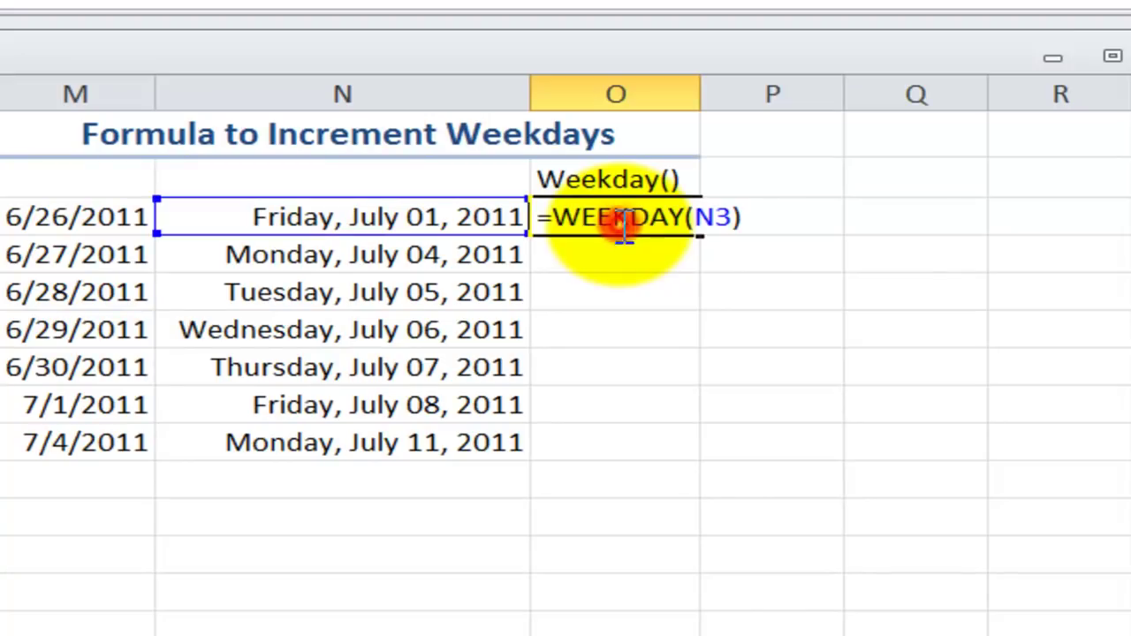
{"action": "key", "text": "Escape"}
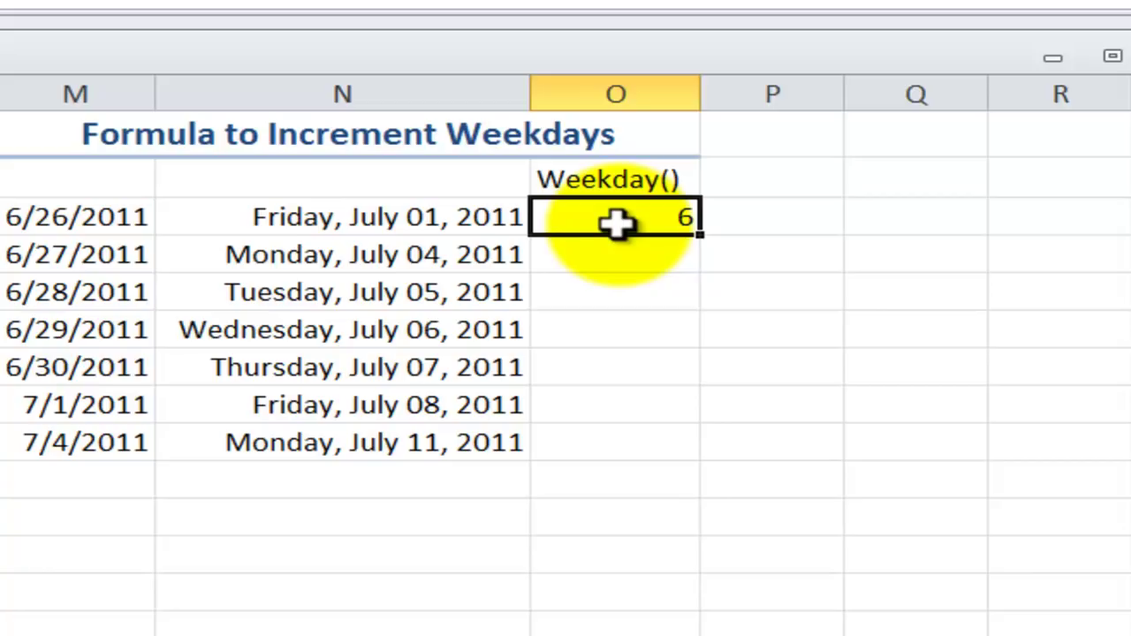
- Review the WEEKDAY(N3)=6 test and the Value_if_true argument N3+3 of the IF function in N4
{"action": "left_click", "coordinate": [373, 255]}
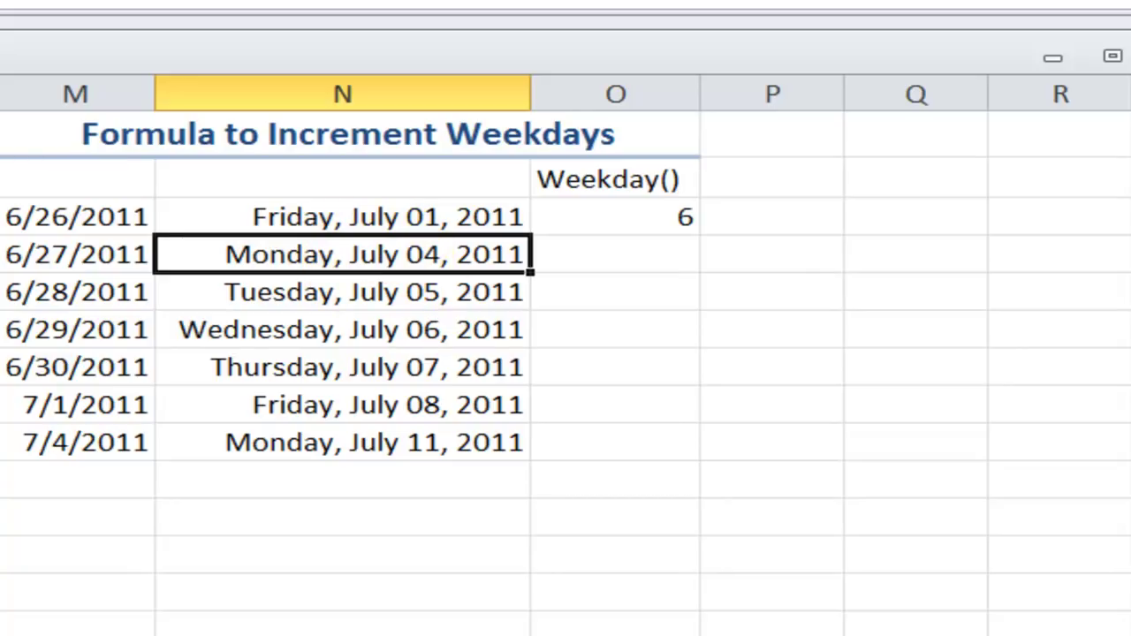
{"action": "key", "text": "F2"}
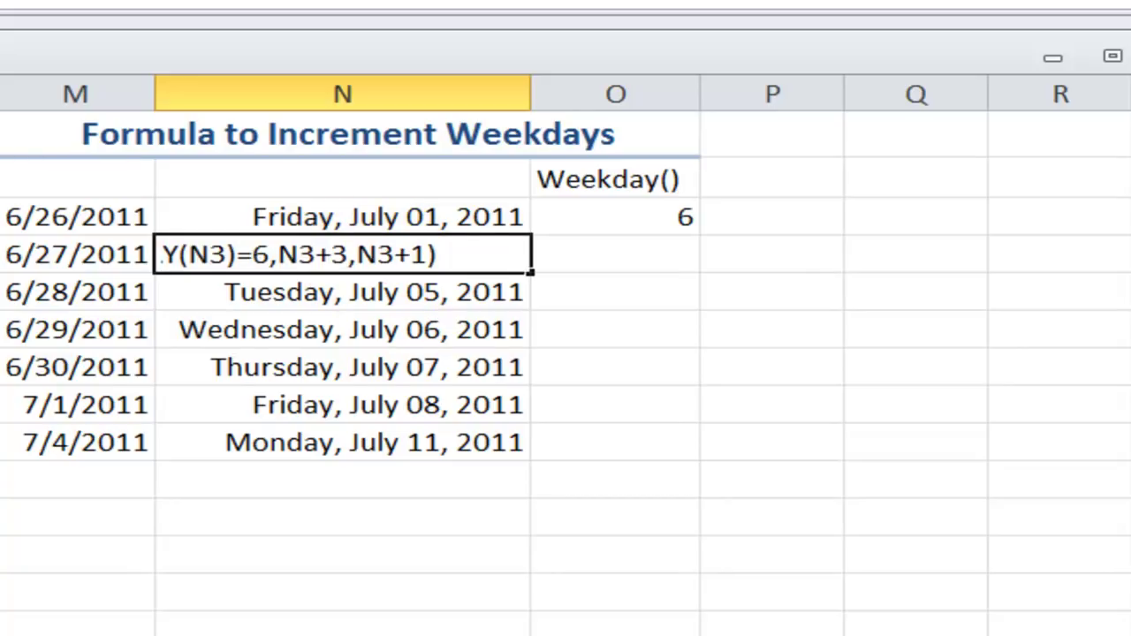
{"action": "key", "text": "shift+F3"}
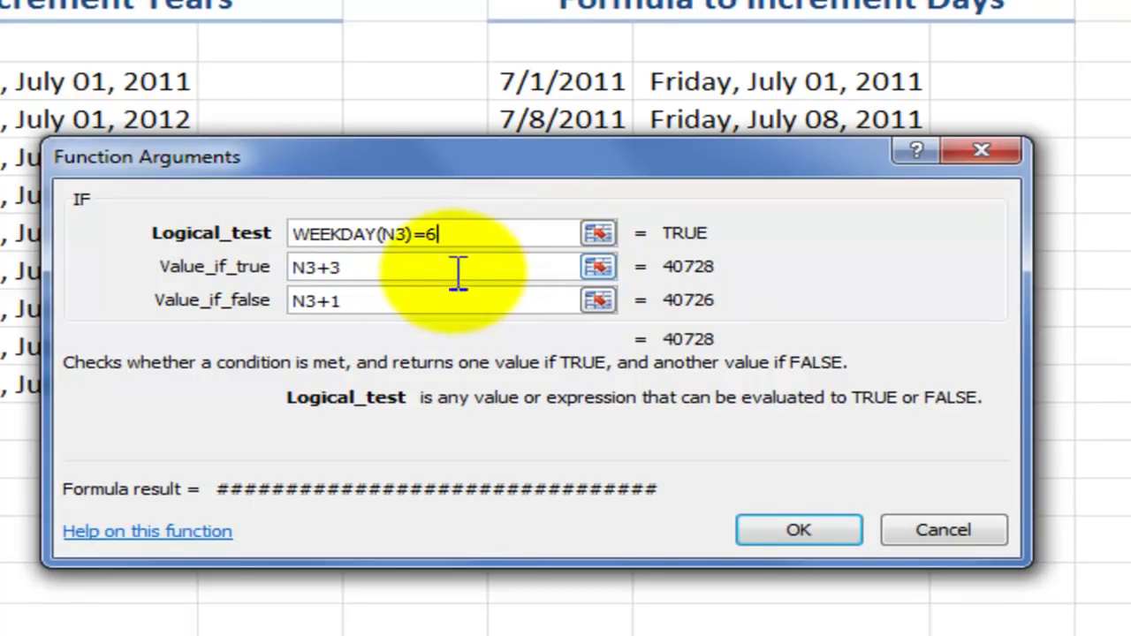
{"action": "left_click", "coordinate": [415, 267]}
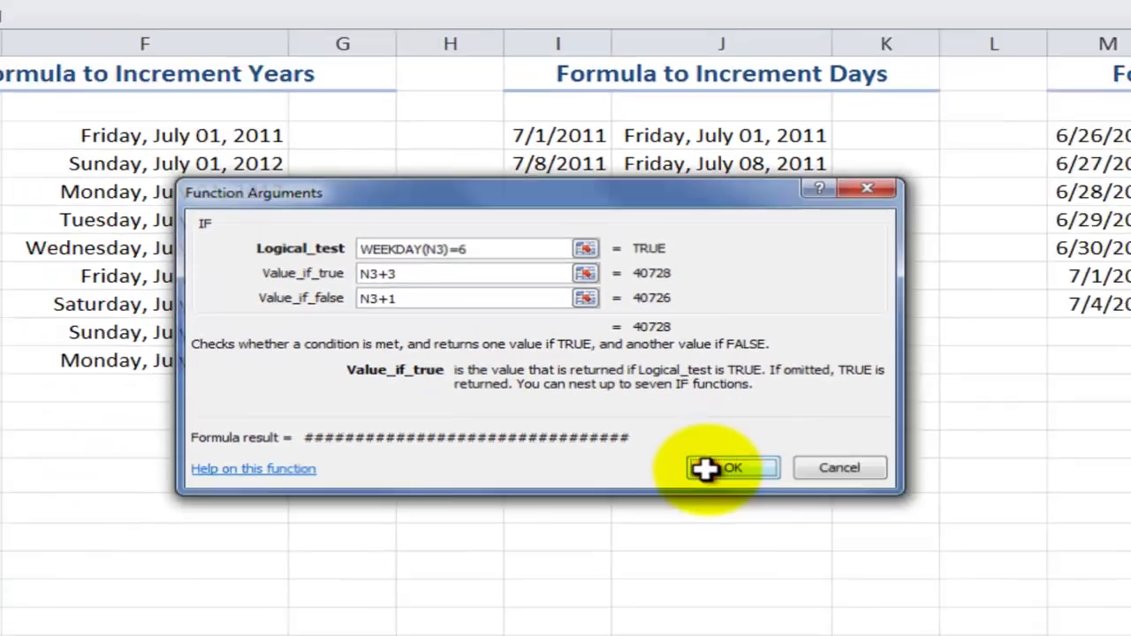
{"action": "left_click", "coordinate": [771, 535]}
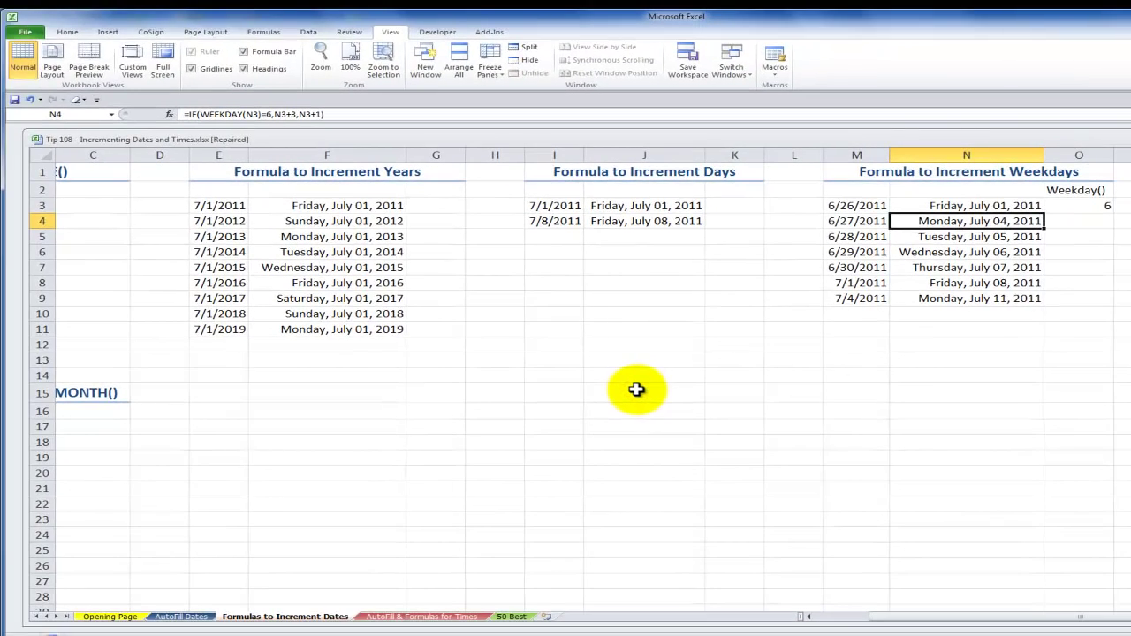
- Switch to the 50 Best worksheet and select cell A4
{"action": "left_click", "coordinate": [511, 616]}
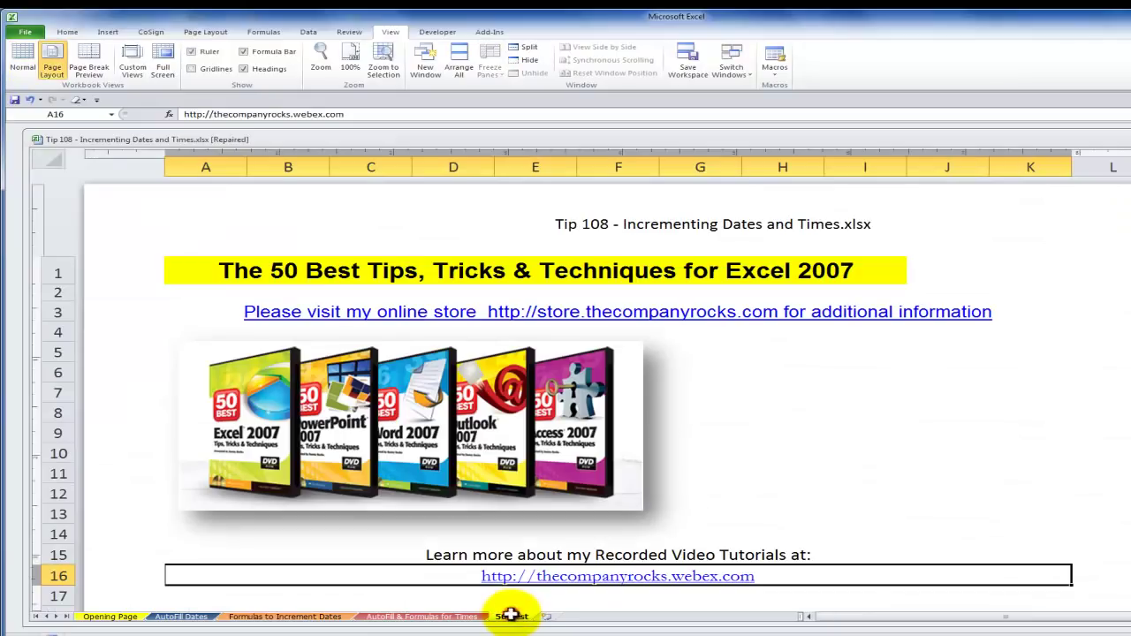
{"action": "left_click", "coordinate": [207, 330]}
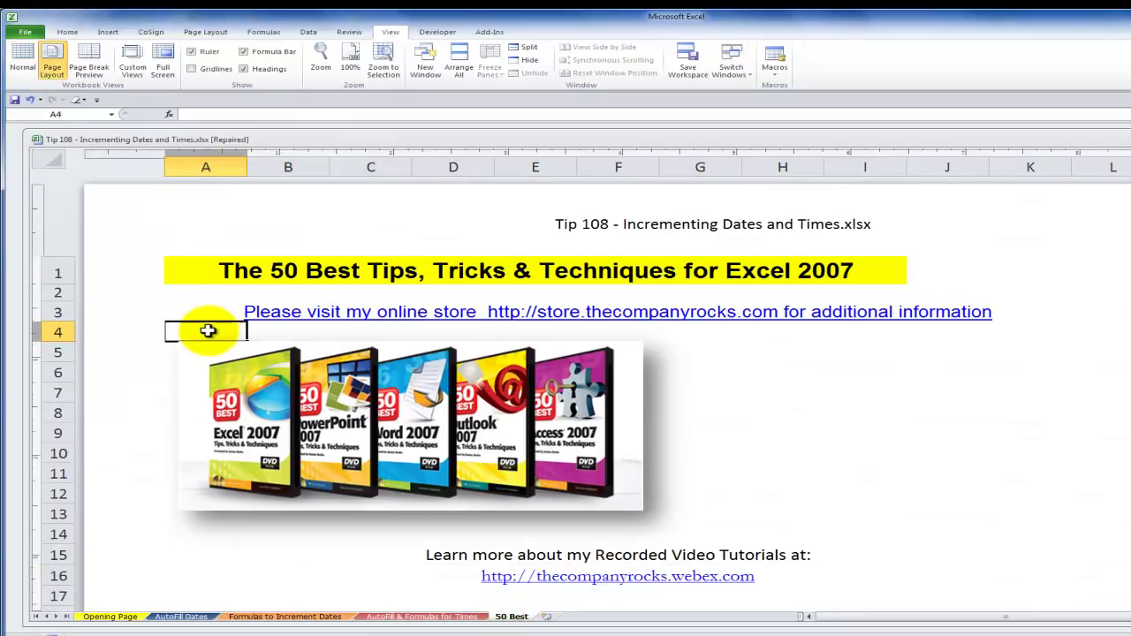